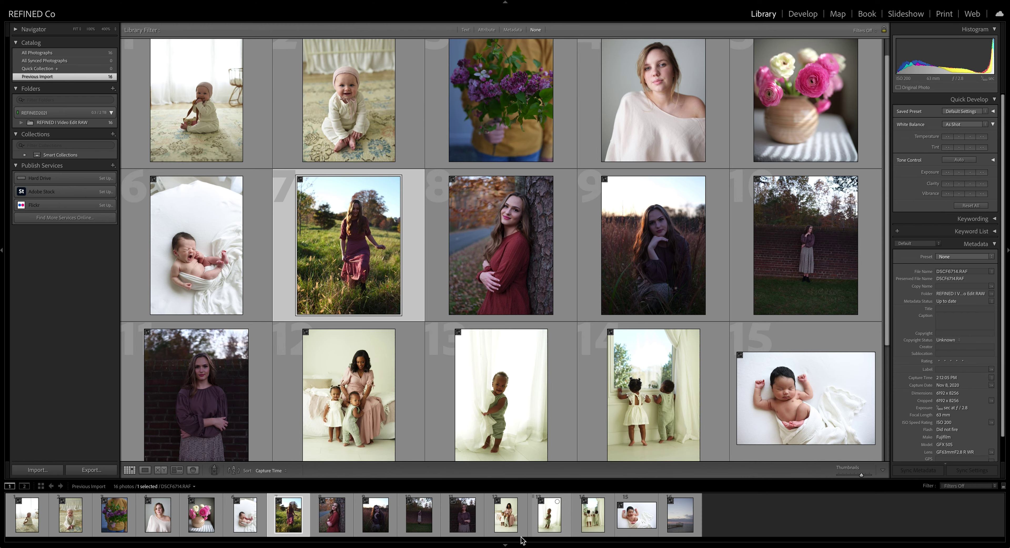
Open the selected photo of the woman walking in the meadow in the Develop module.
scroll(529, 394, down, 3)
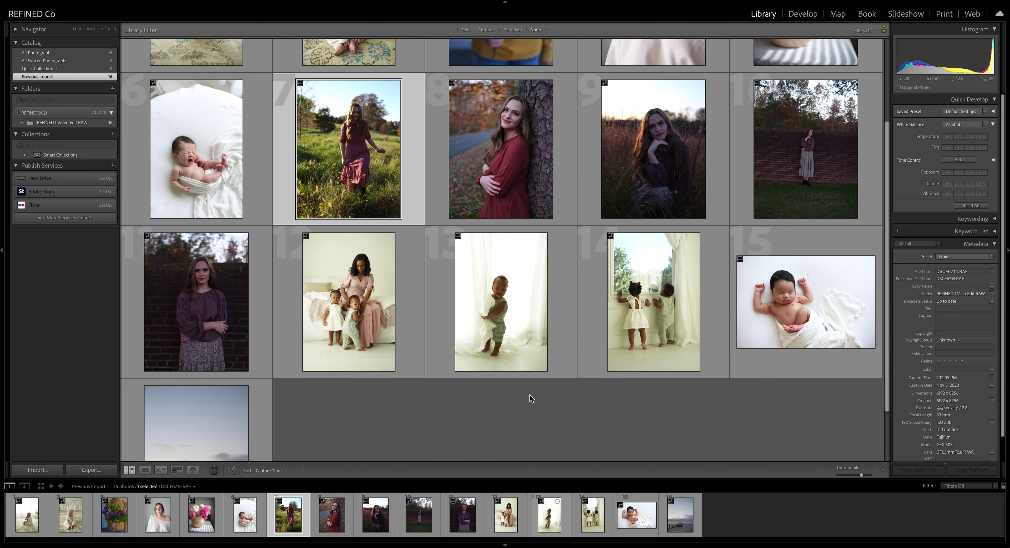
scroll(529, 394, up, 2)
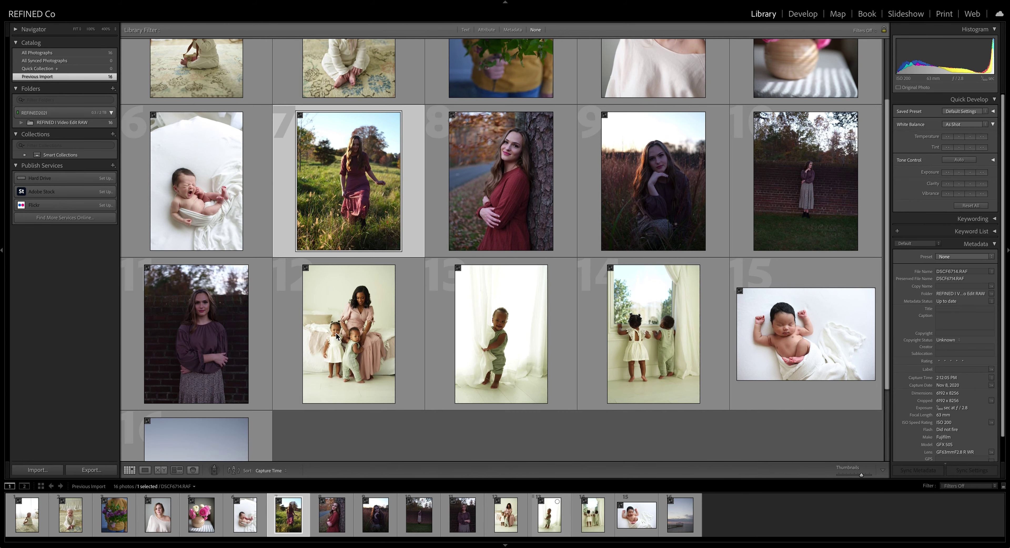
scroll(468, 345, up, 2)
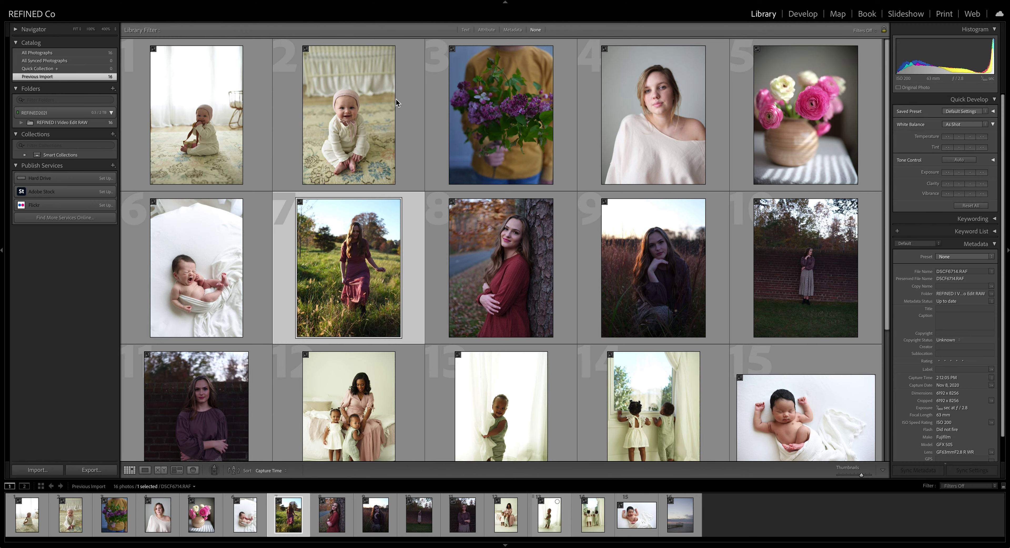
scroll(570, 216, down, 3)
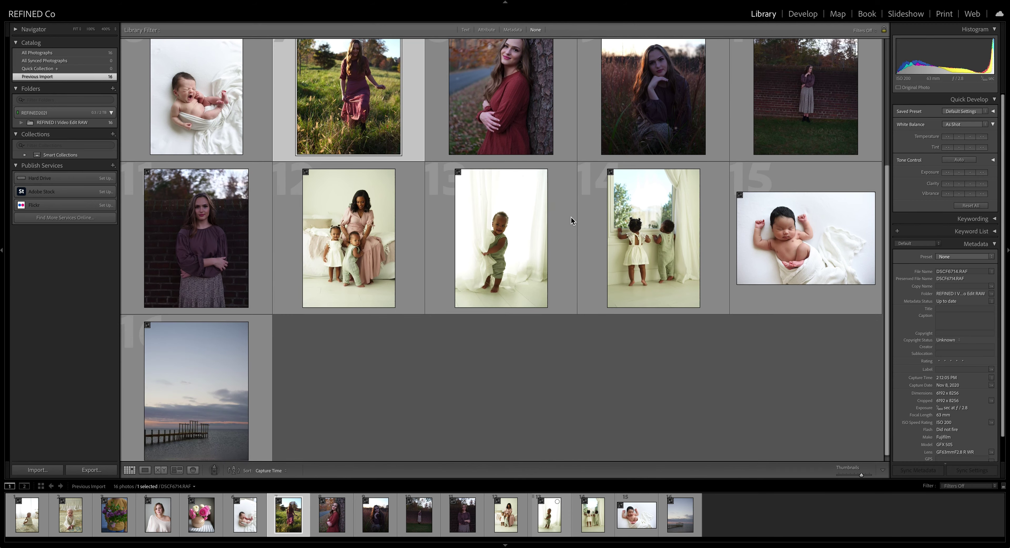
scroll(571, 216, up, 3)
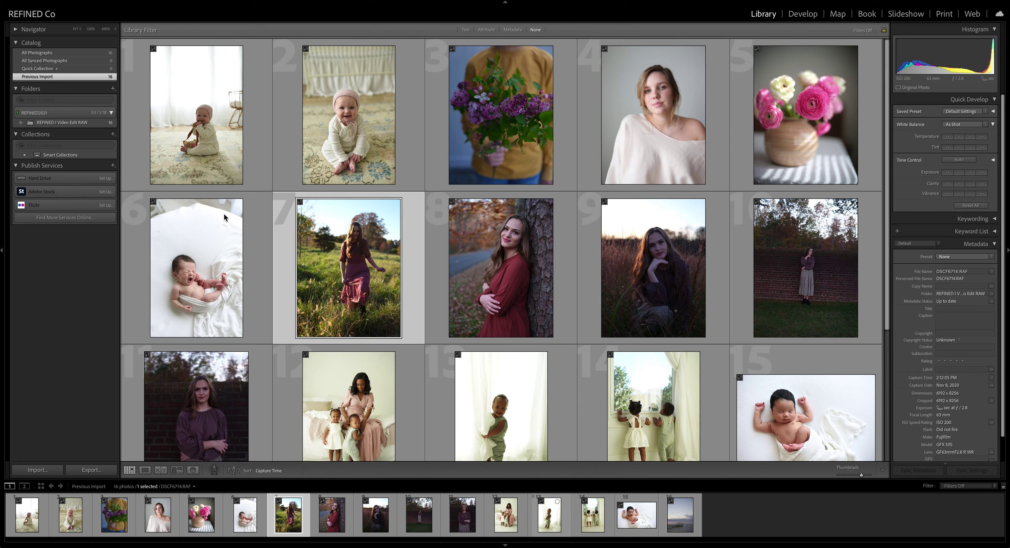
key(d)
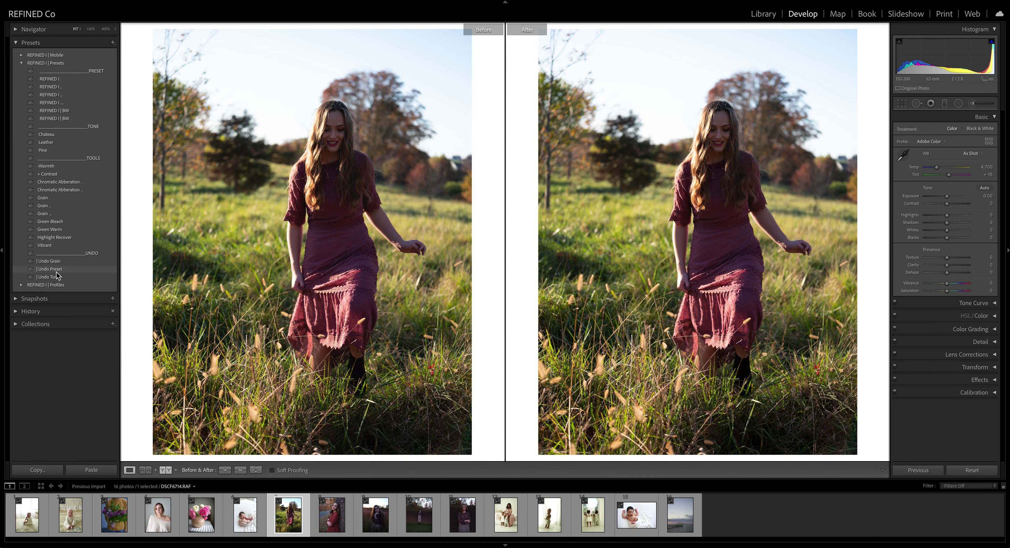
Examine the profile, tone, tools and undo entries in the REFINED I | Profiles preset group and collapse it again.
click(22, 285)
scroll(22, 287, down, 1)
scroll(65, 215, down, 3)
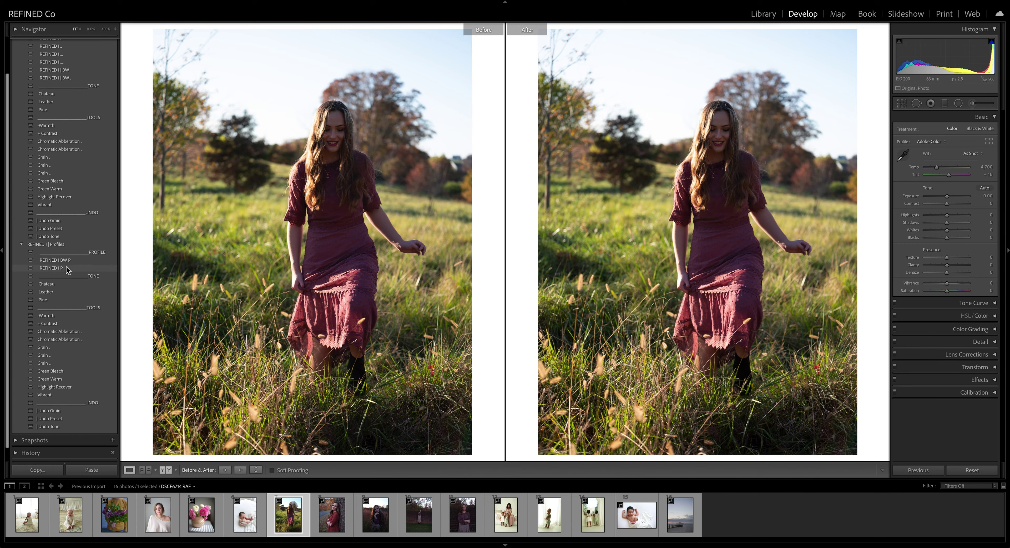
scroll(58, 271, up, 1)
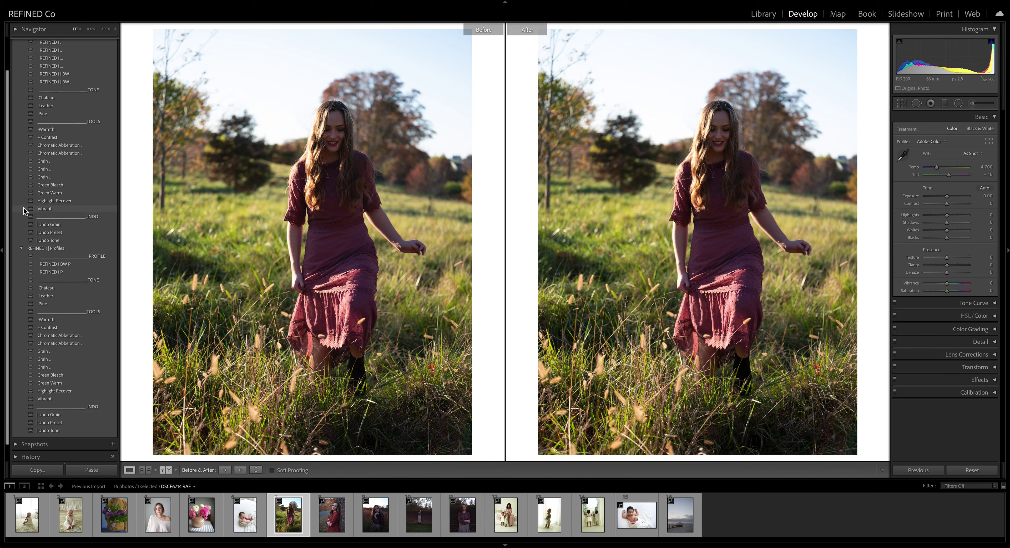
click(21, 249)
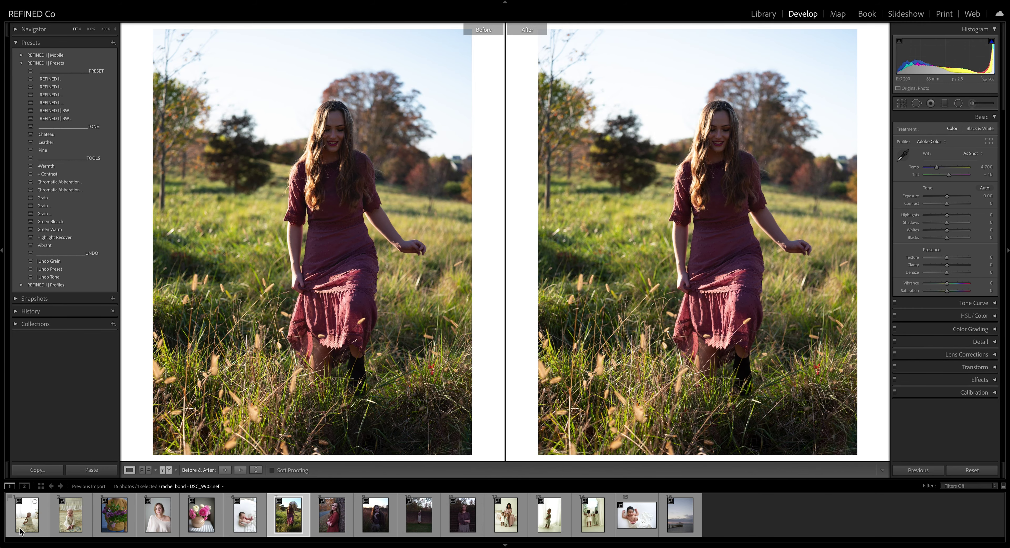
Open the first photo of the seated baby and try the four color REFINED I presets on it.
click(30, 520)
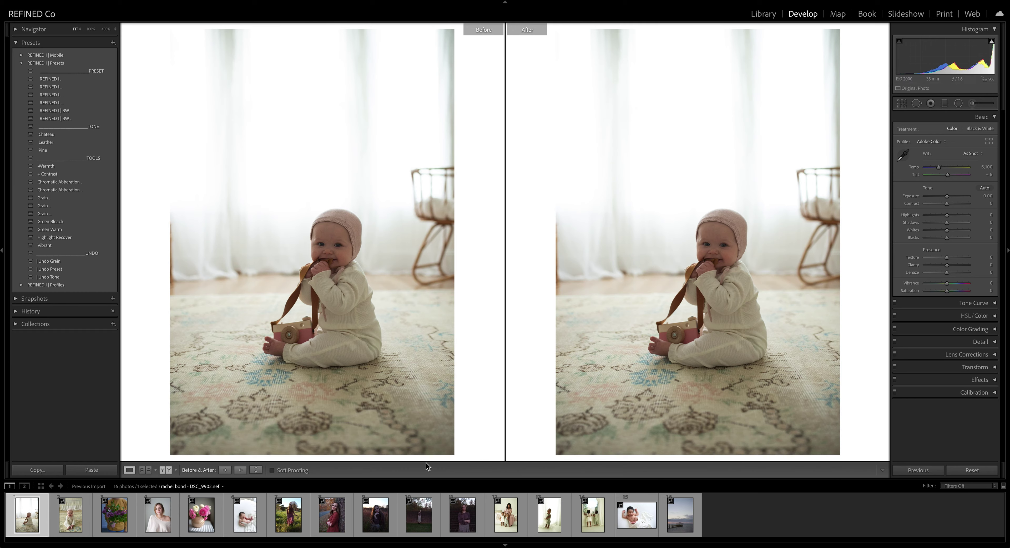
click(56, 81)
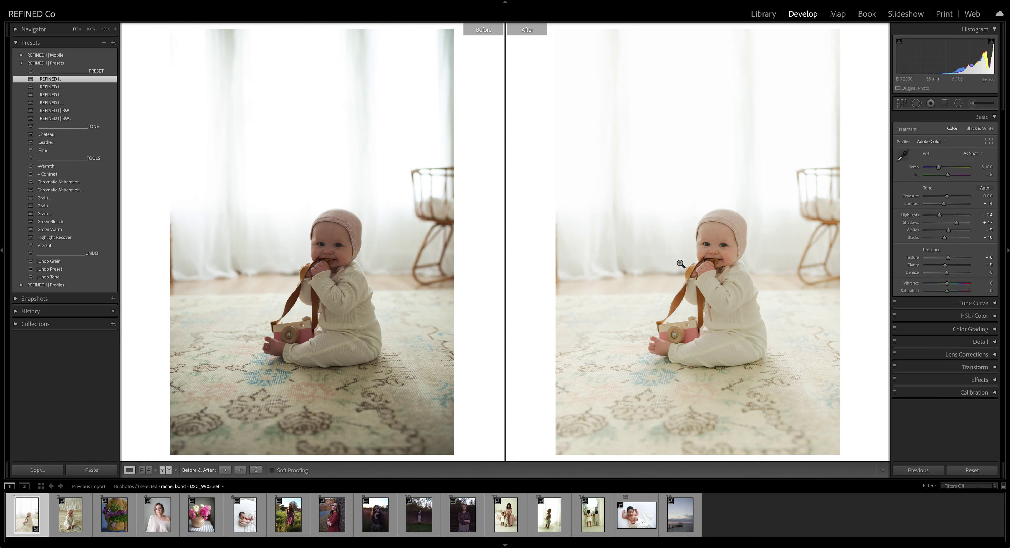
click(57, 89)
click(57, 95)
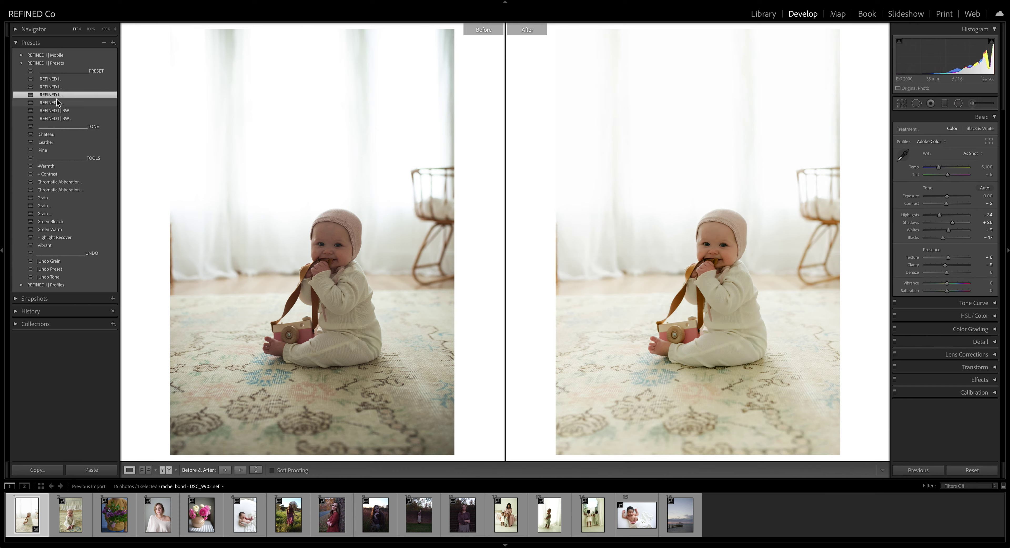
click(56, 103)
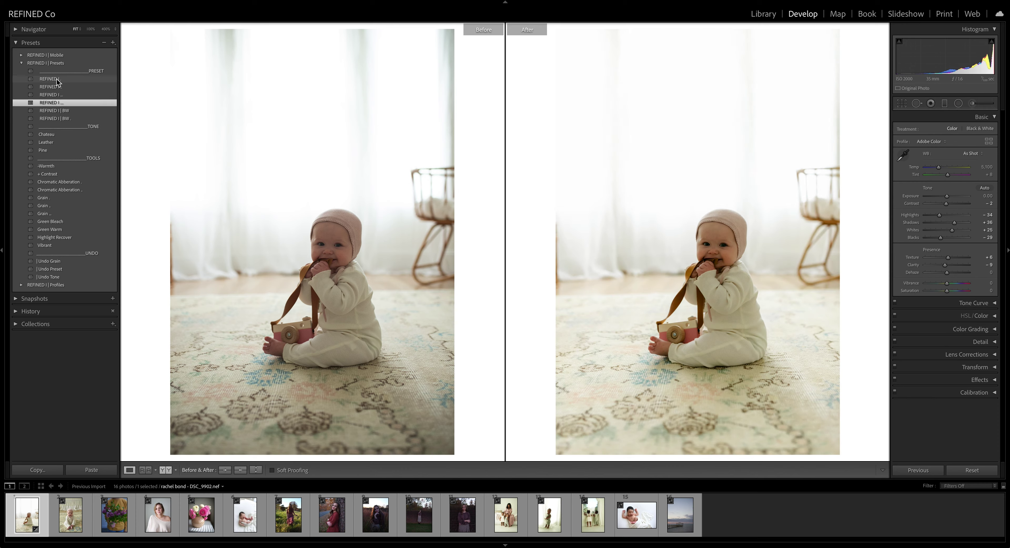
Compare the color REFINED I presets with the two REFINED I | BW presets on the baby photo and reset the photo.
click(56, 80)
click(56, 87)
click(56, 95)
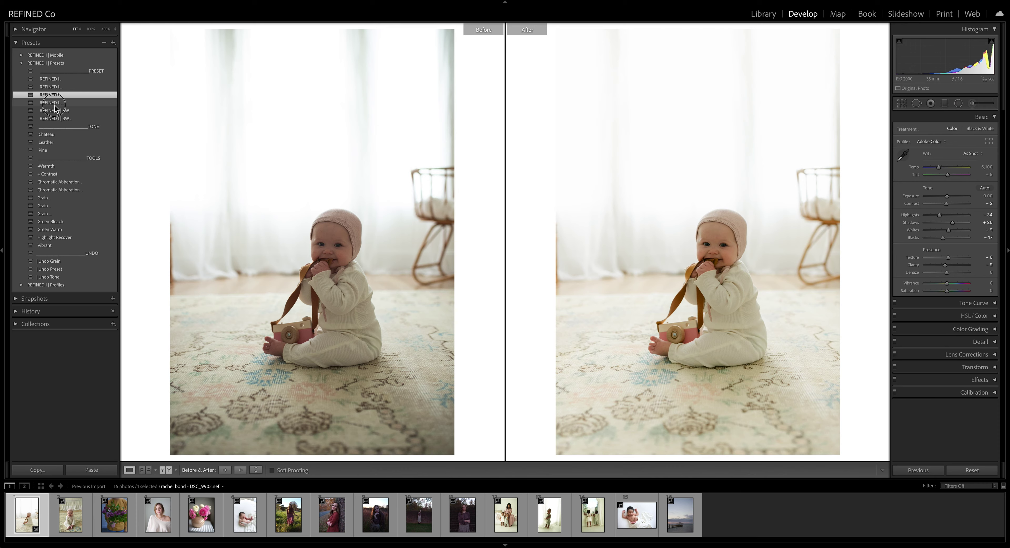
click(55, 103)
click(55, 111)
click(57, 80)
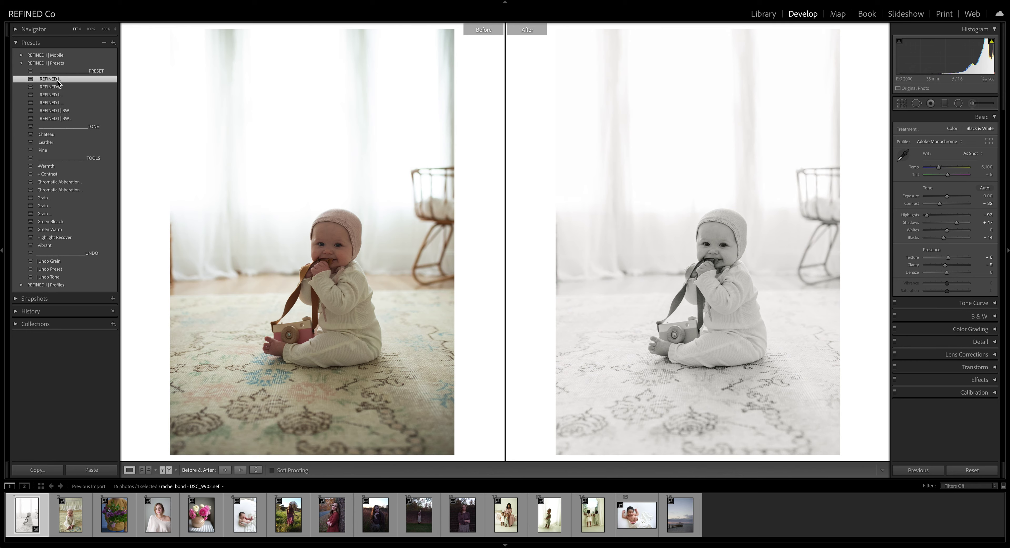
click(56, 110)
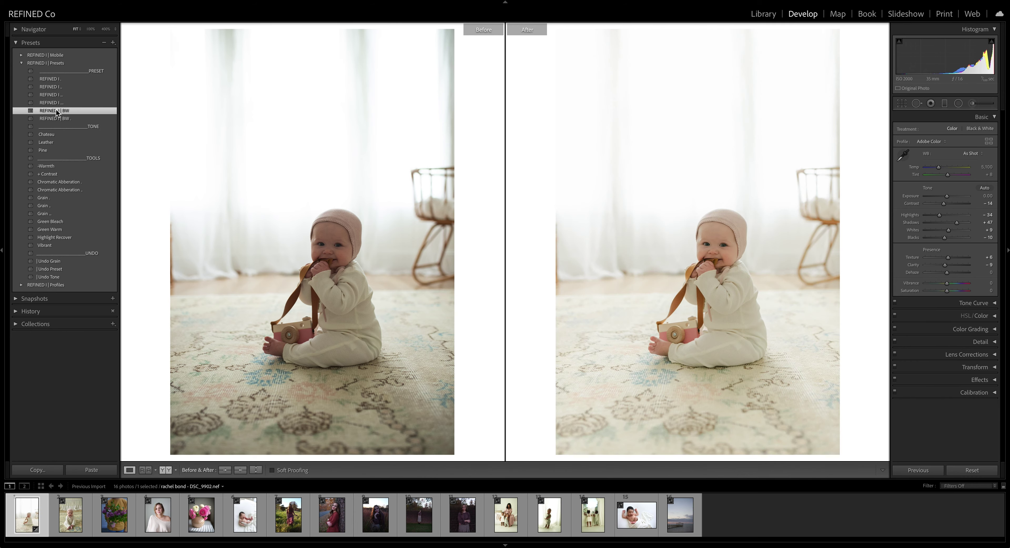
click(56, 118)
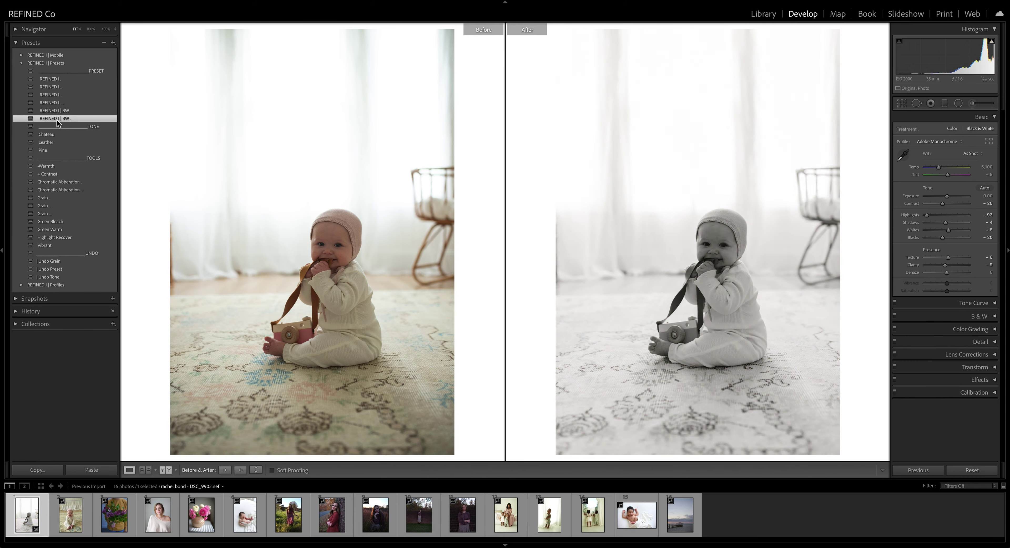
click(981, 470)
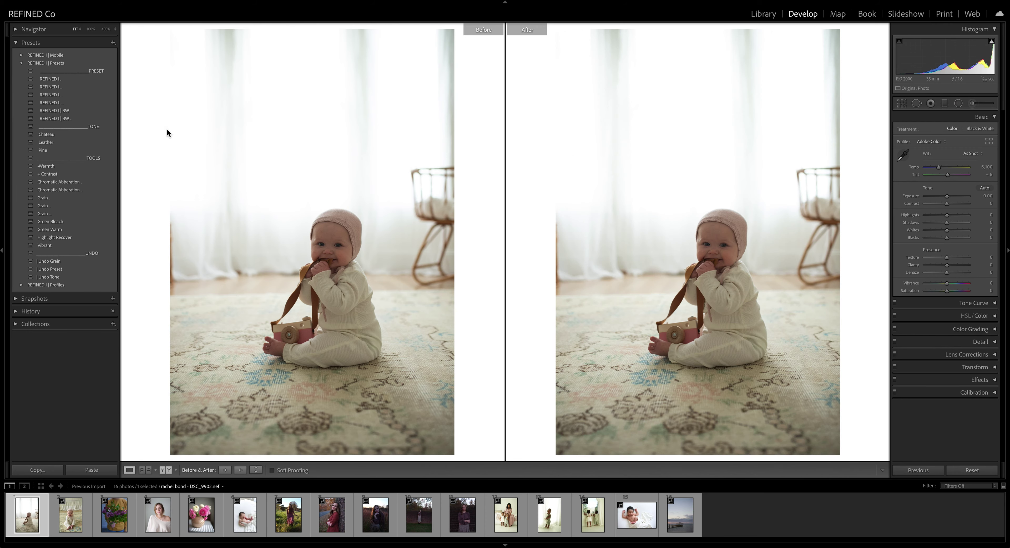
Try both REFINED I | BW presets on the unedited baby photo and reset it.
click(62, 111)
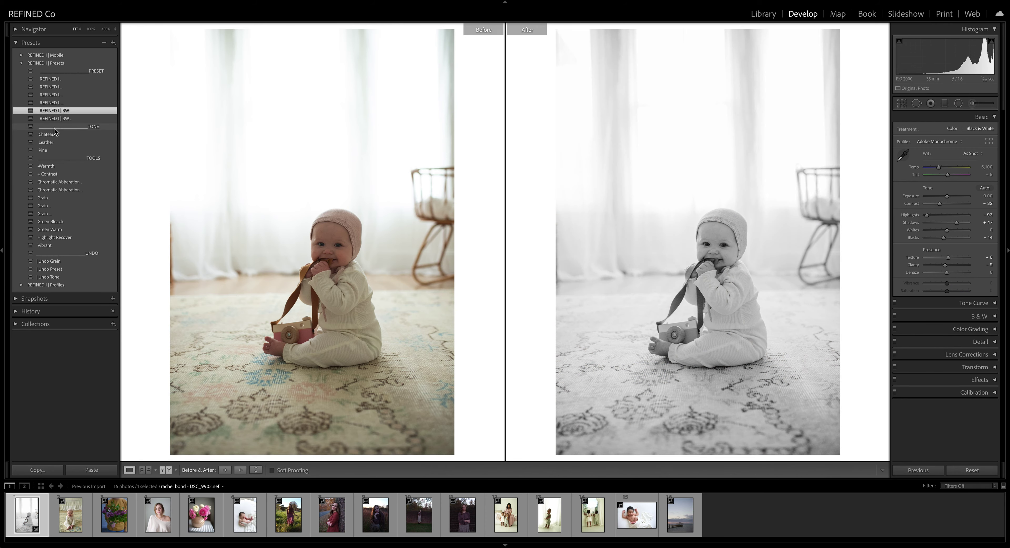
click(63, 119)
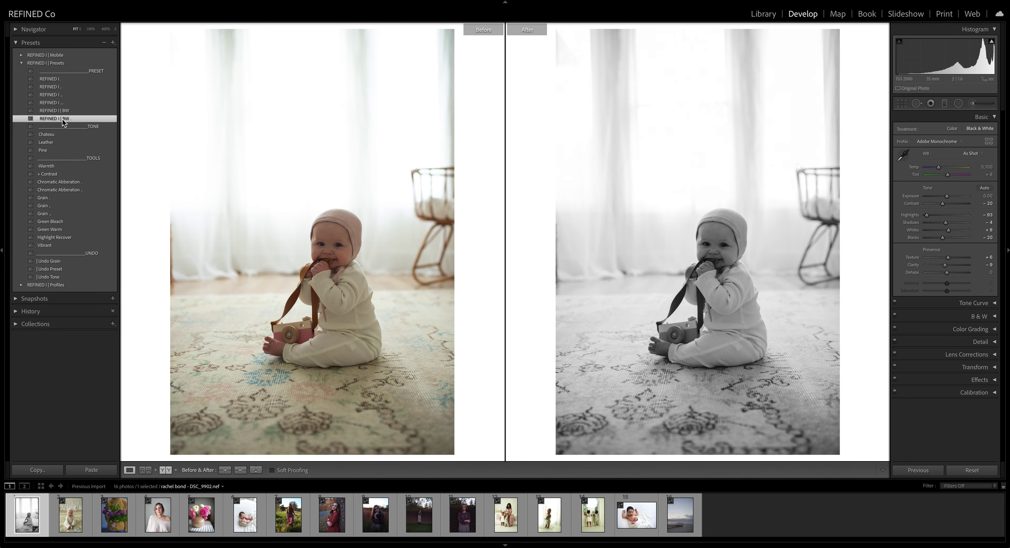
click(971, 470)
Apply the first REFINED I preset to the baby photo and copy the After settings to the Before version.
click(55, 79)
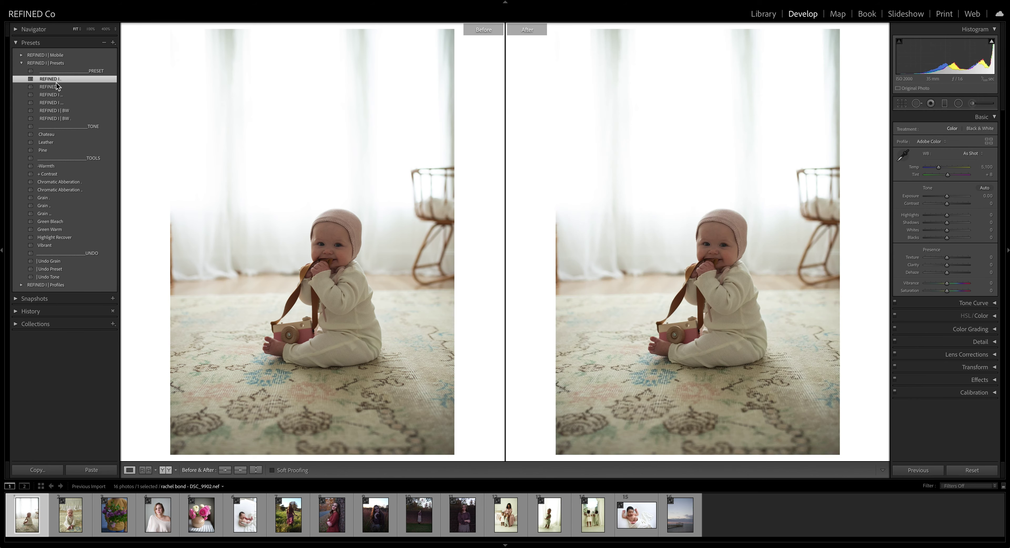
click(240, 470)
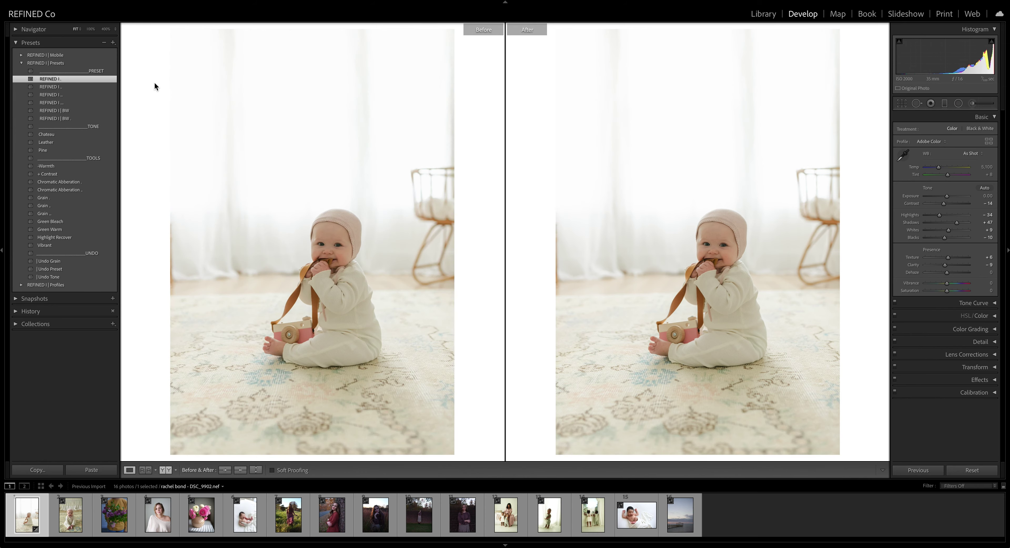
Compare the Chateau, Leather and Pine tone presets on the baby photo and reset its edits.
click(54, 136)
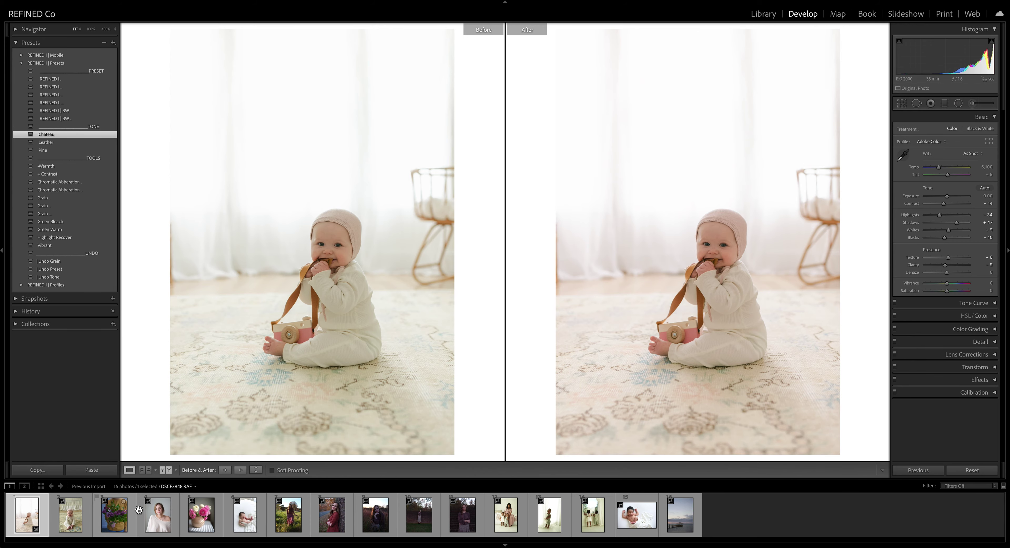
click(129, 470)
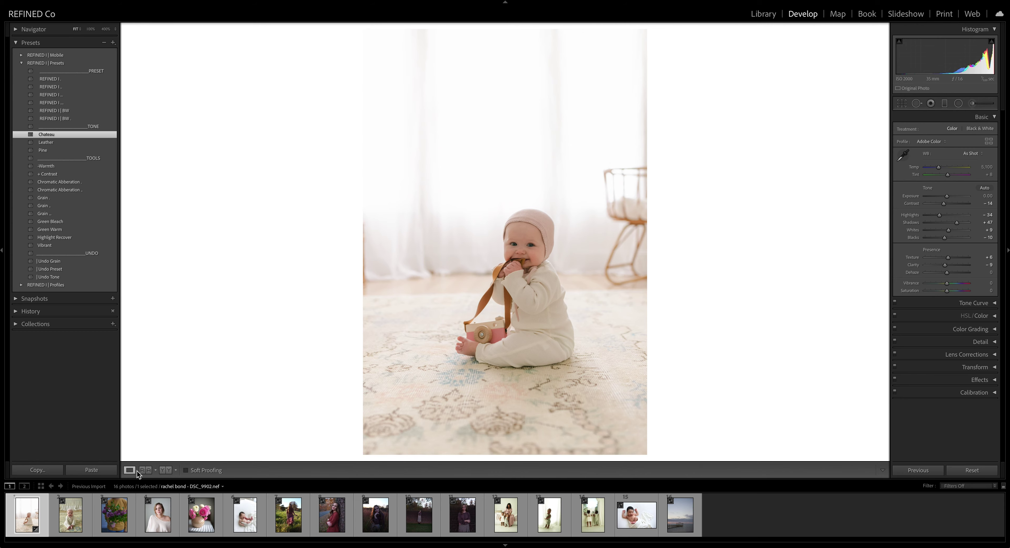
click(166, 470)
click(71, 144)
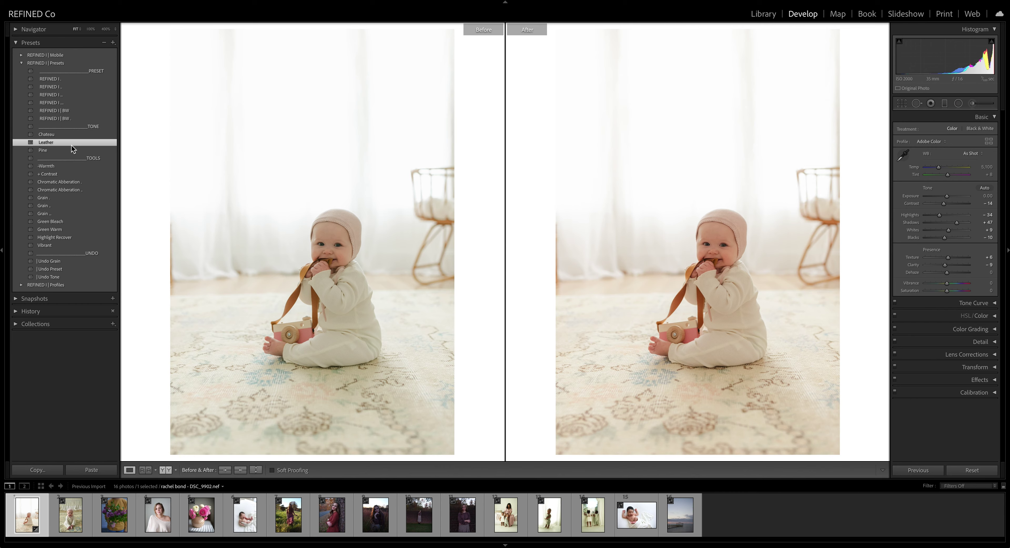
click(63, 150)
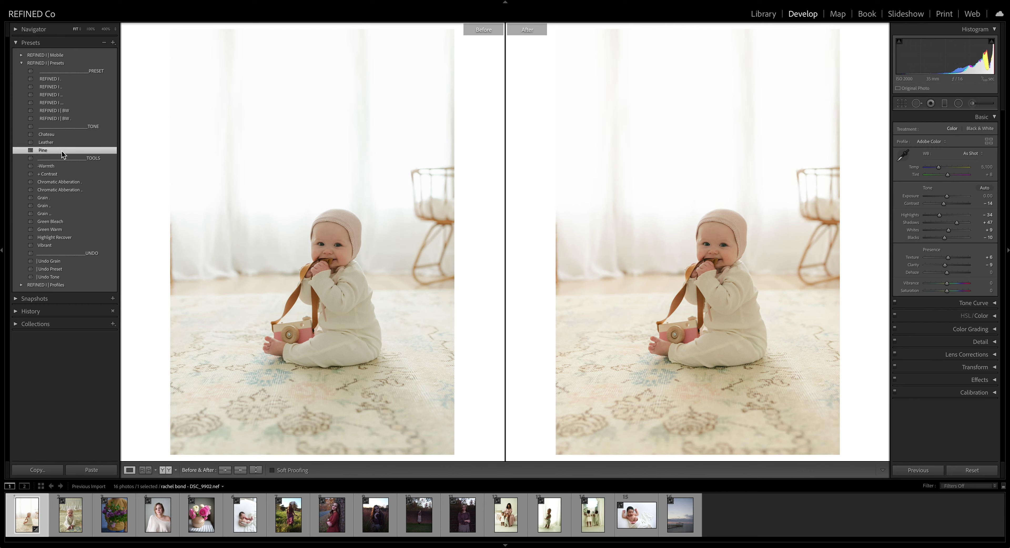
click(972, 470)
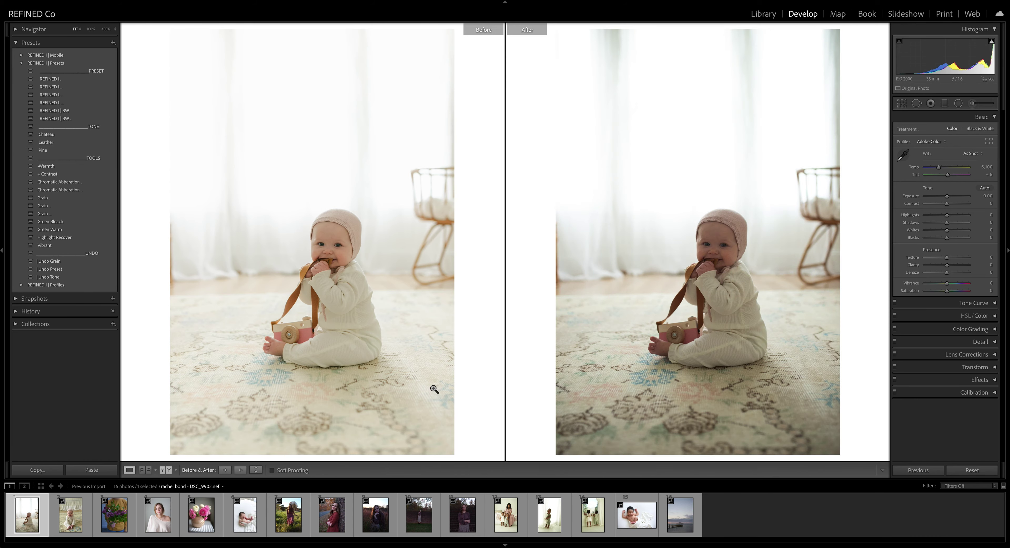
Apply the first REFINED I preset to the baby photo and set its tint to +17 in the single-photo view.
click(64, 81)
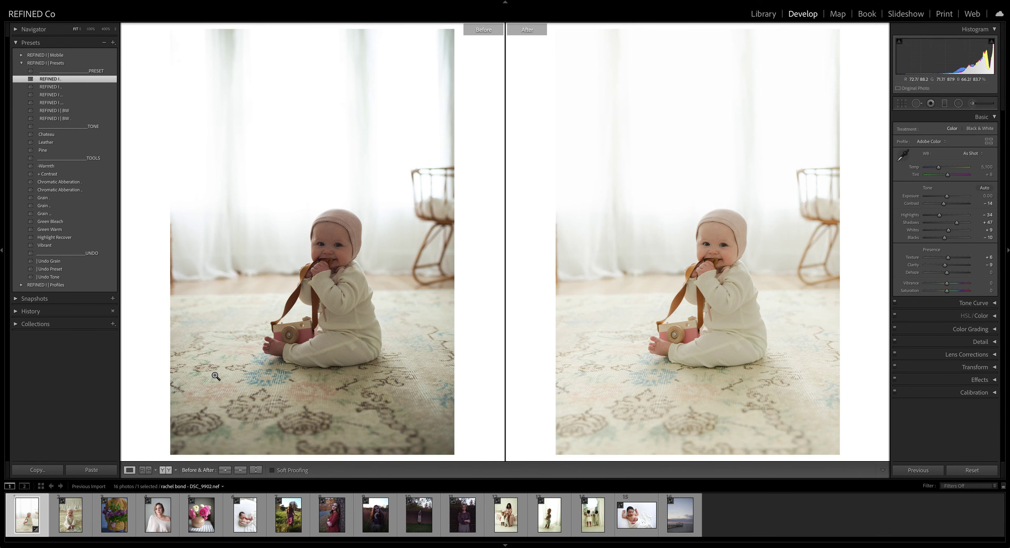
click(129, 470)
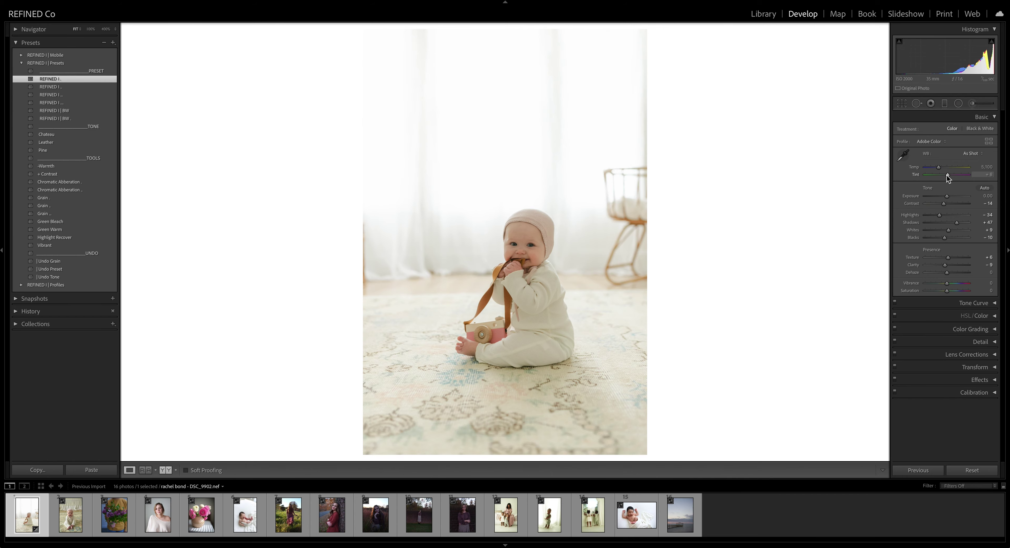
click(572, 275)
click(620, 265)
click(949, 175)
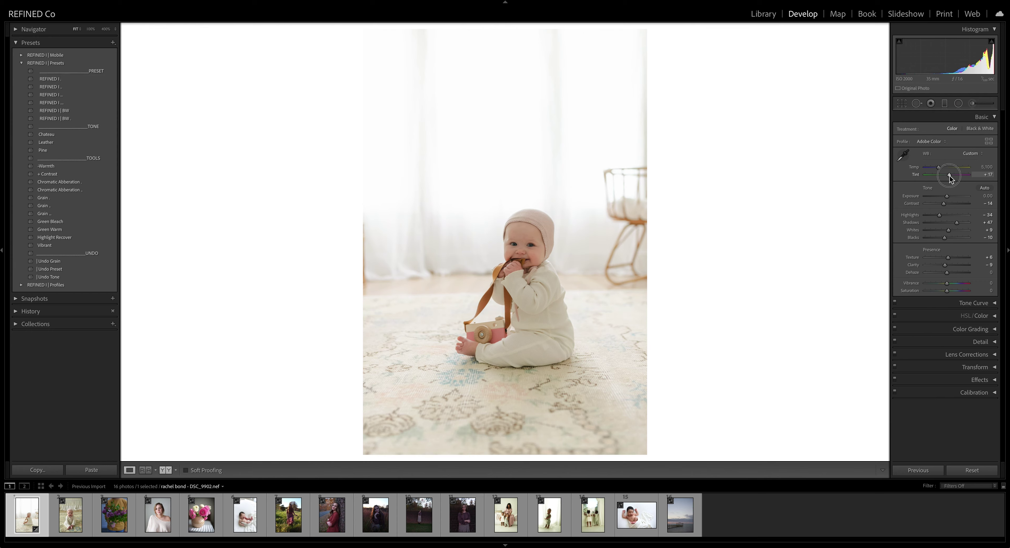
Check the baby photo's camera metadata in the Library and return to the Develop module.
click(761, 15)
scroll(932, 384, down, 3)
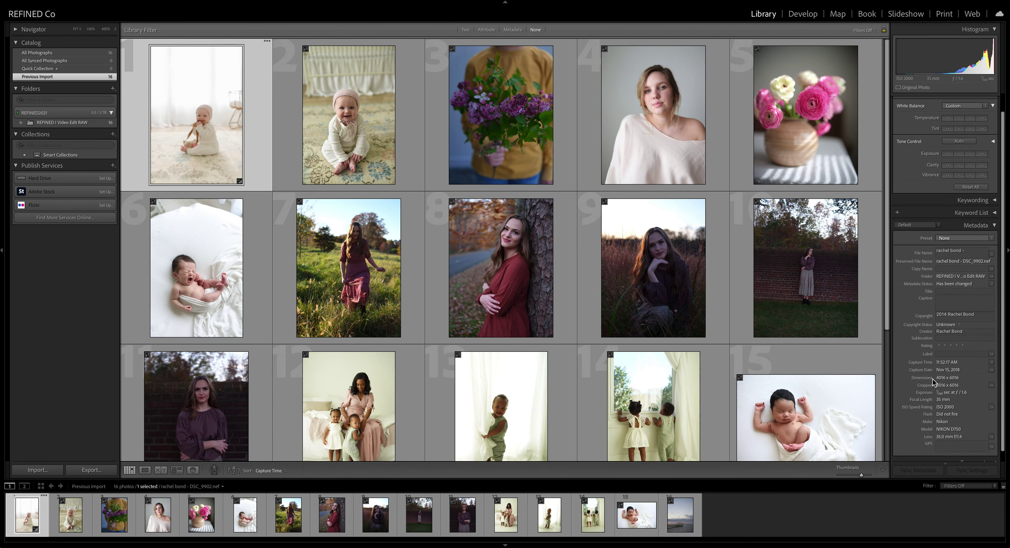
click(799, 17)
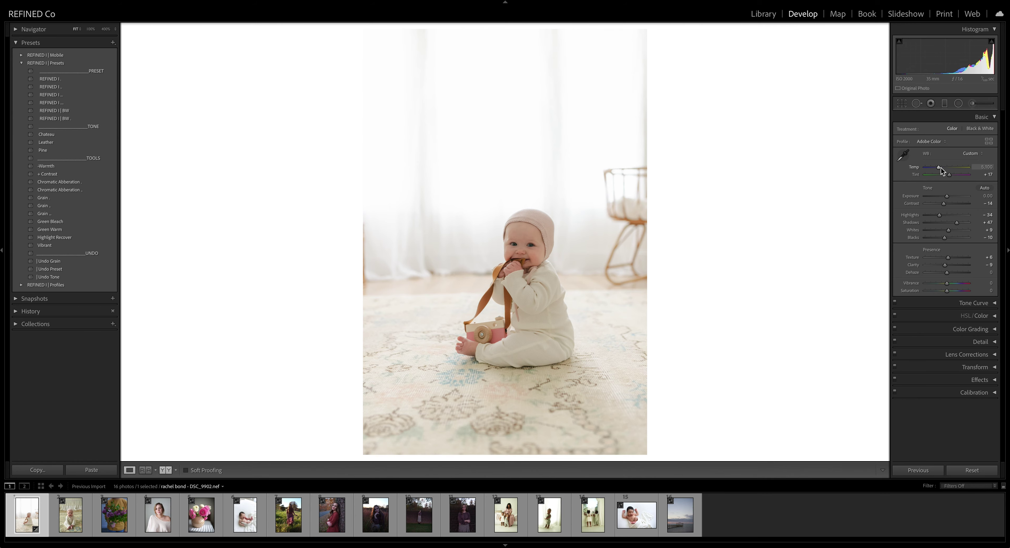
Set the baby photo's temperature to 5,475, tint to +18 and exposure to +0.15.
mouse_move(939, 168)
mouse_down()
mouse_move(947, 198)
mouse_move(950, 175)
mouse_up()
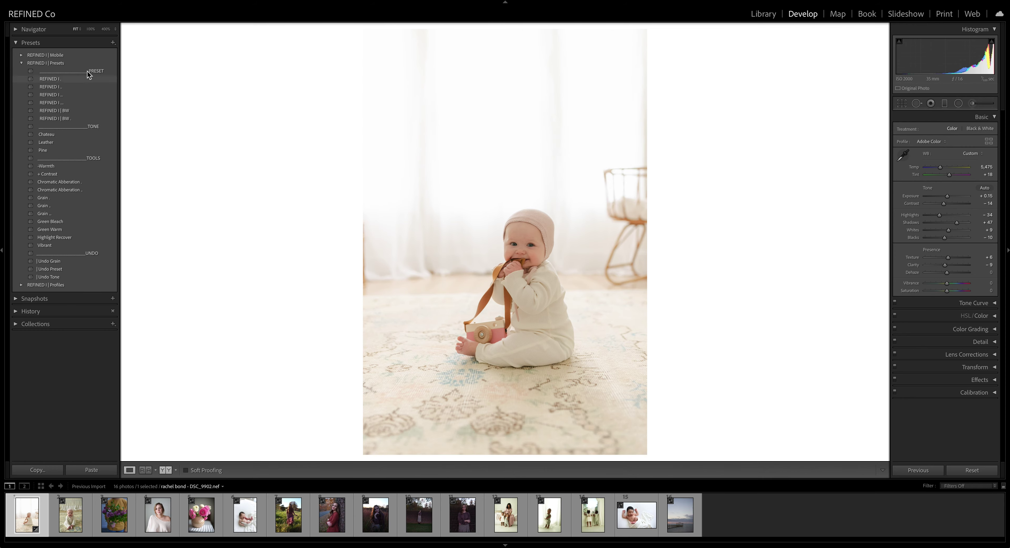
Show the baby photo in the side-by-side before and after view and apply the second REFINED I preset.
click(164, 471)
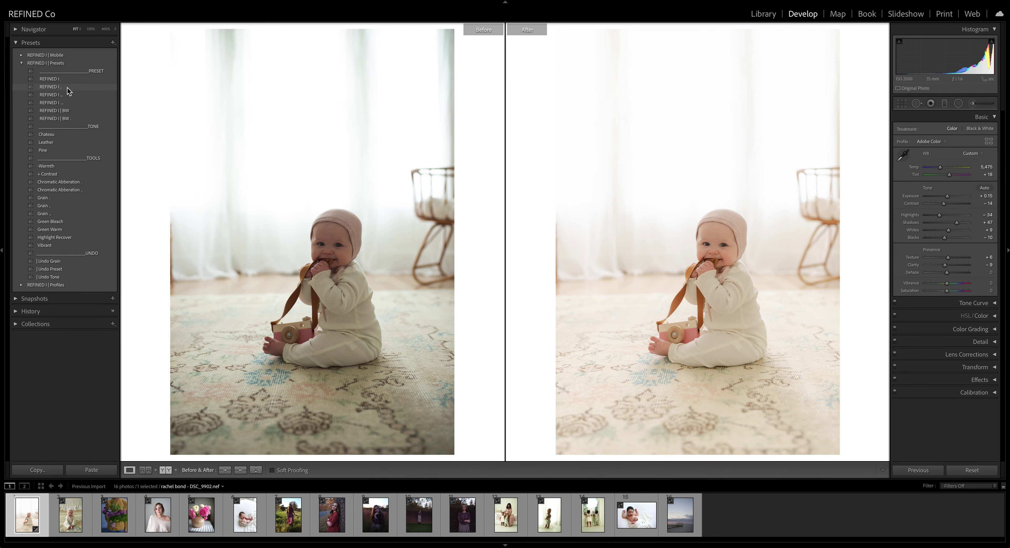
click(51, 86)
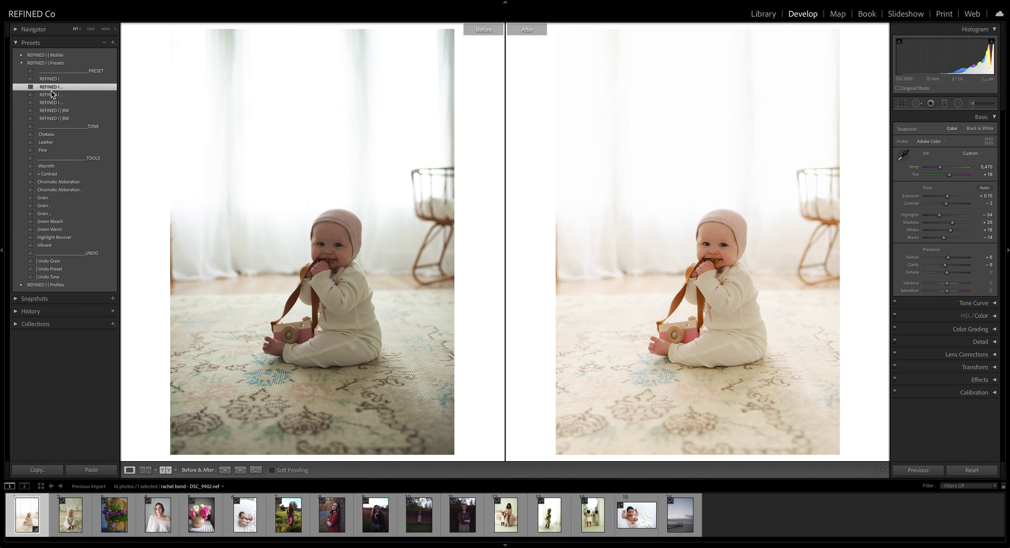
Apply the third REFINED I preset to the baby photo, try exposure at +0.75 and undo the exposure change.
click(52, 95)
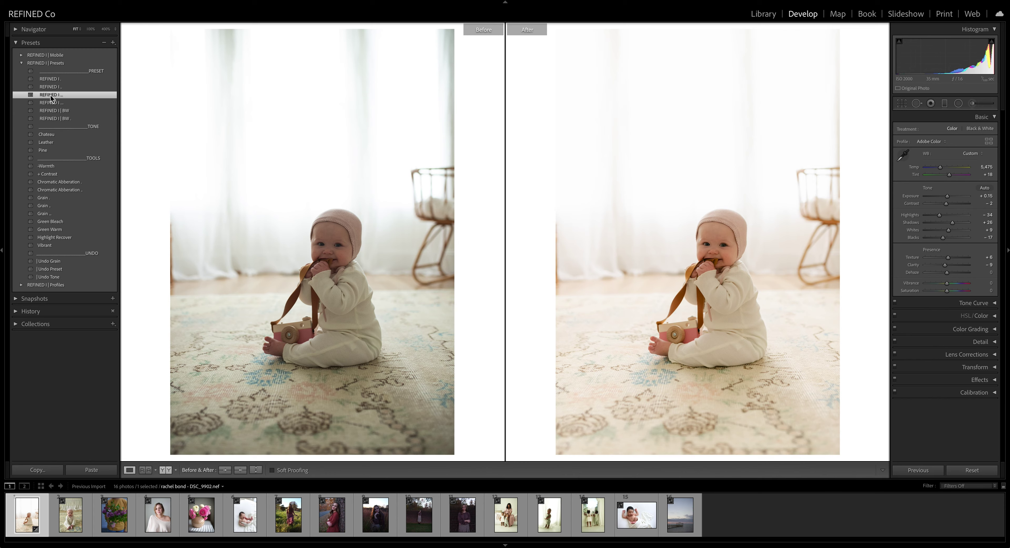
drag(947, 196, 949, 197)
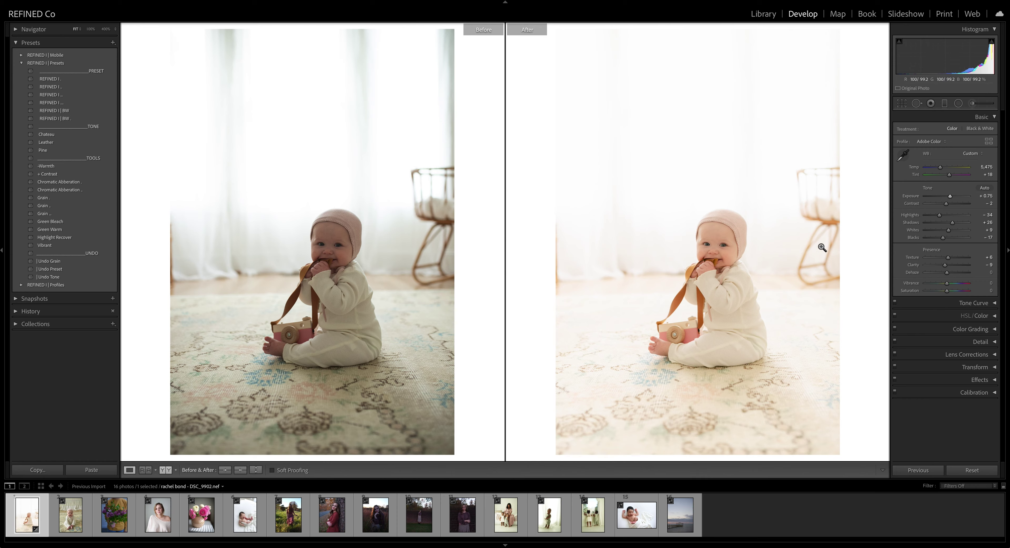
key(ctrl+z)
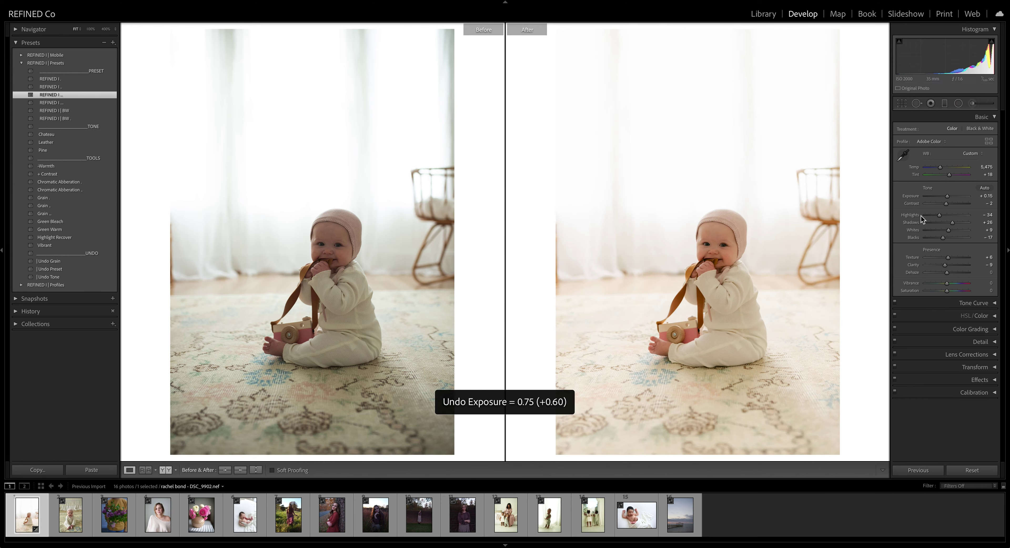
Set the baby photo's temperature to 5,412, shadows to +70 and exposure to +0.25.
drag(953, 223, 962, 220)
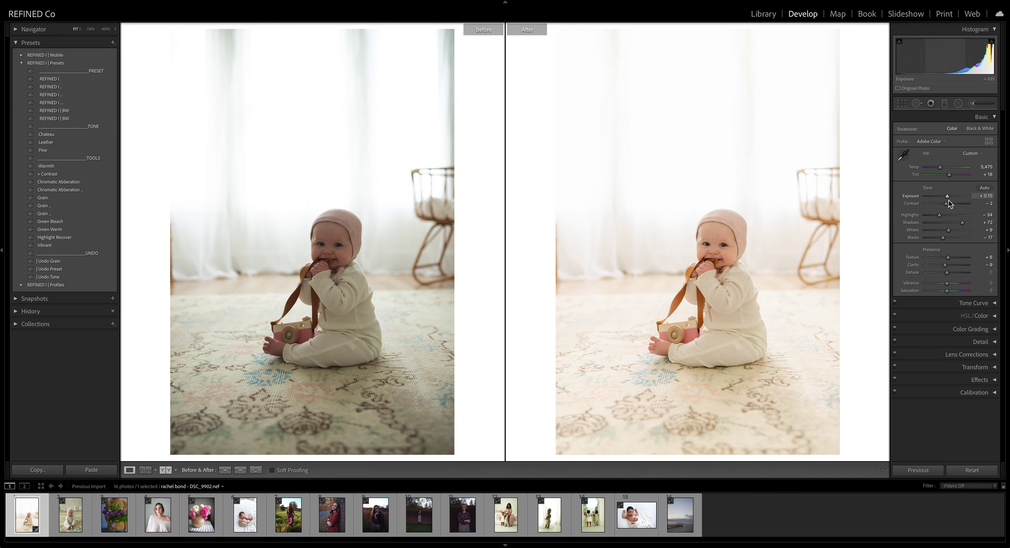
drag(941, 168, 942, 169)
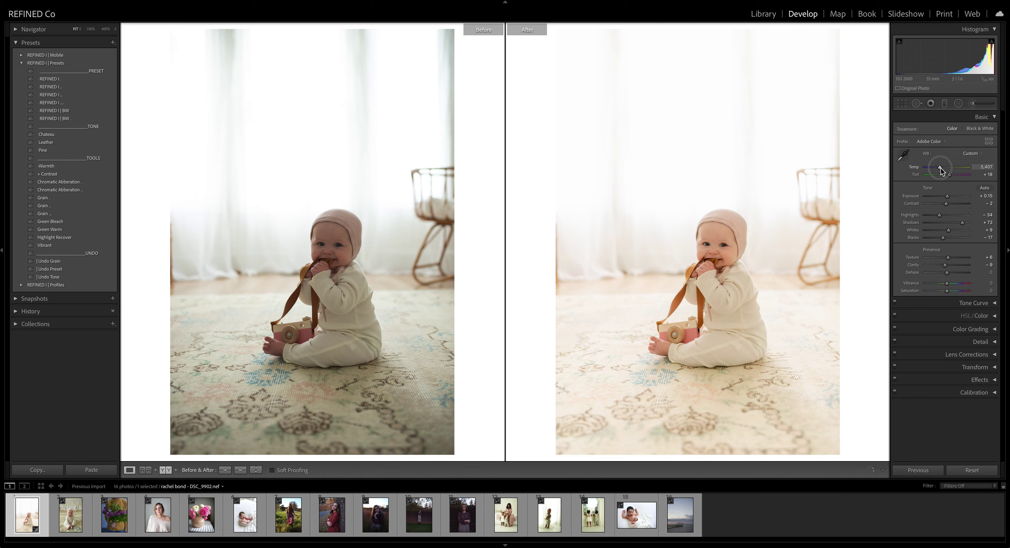
drag(941, 170, 942, 170)
drag(962, 223, 954, 199)
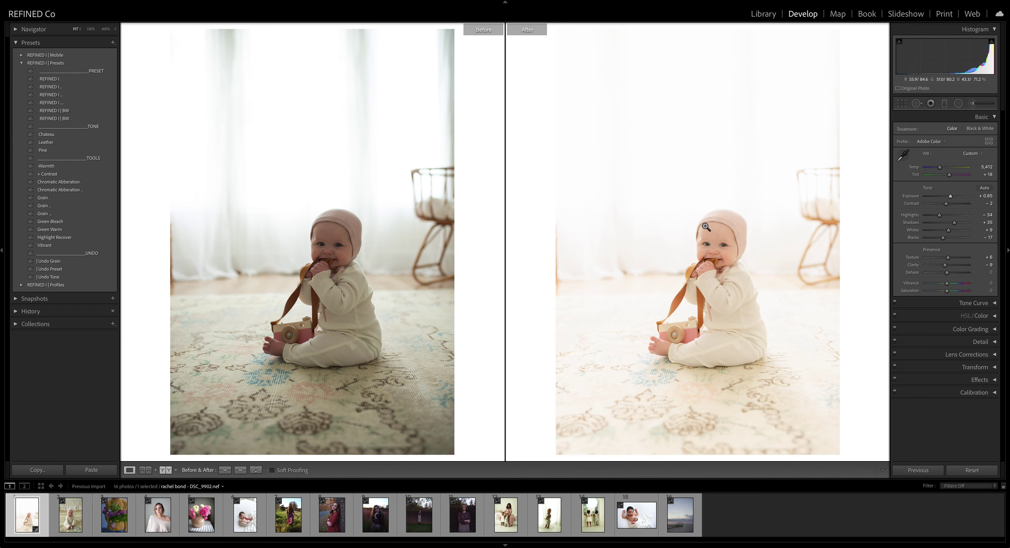
key(ctrl+z)
drag(955, 223, 948, 198)
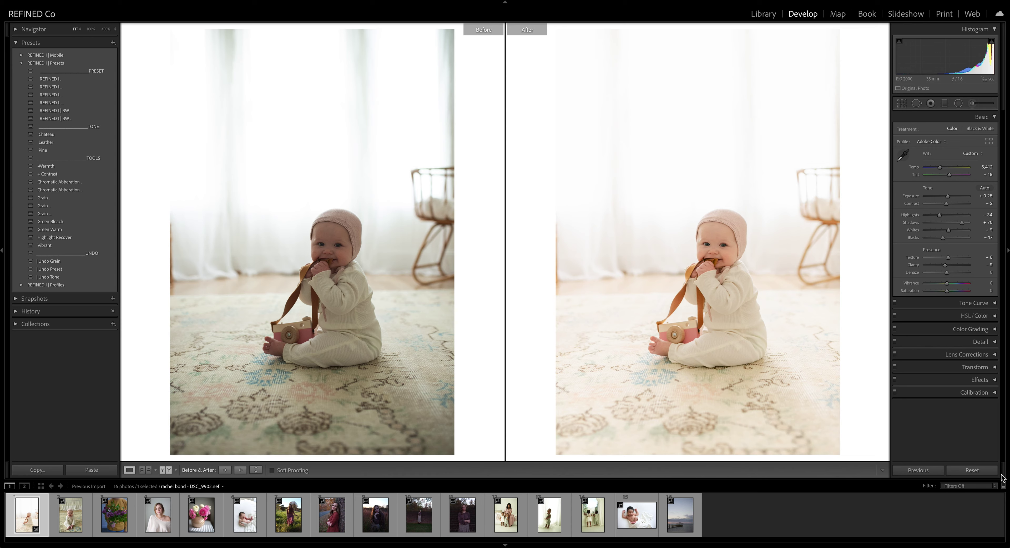
Reset all edits on the baby photo and apply the first REFINED I BW preset.
click(971, 471)
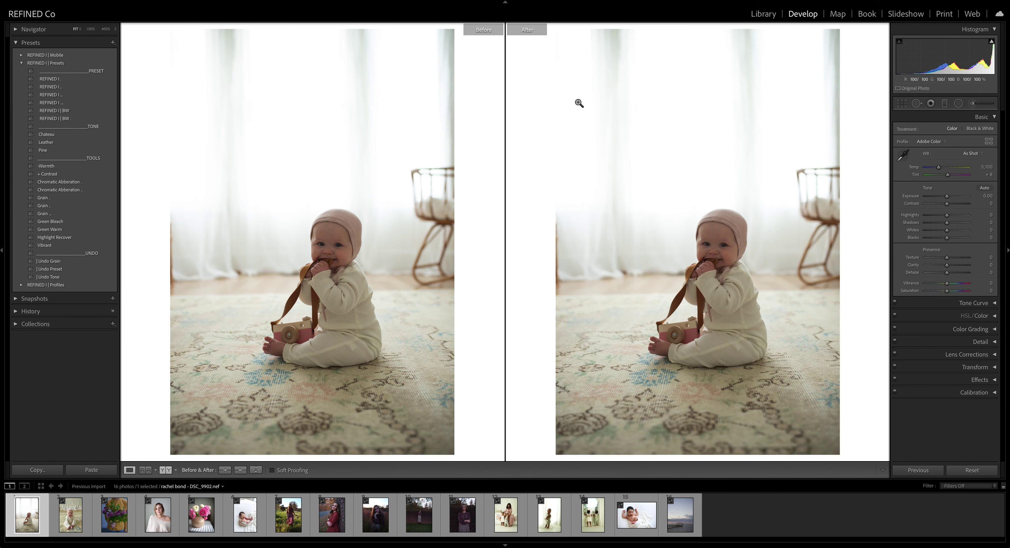
click(67, 113)
Set the black-and-white baby photo's exposure to +0.15, contrast to -25, shadows to +76 and blacks to -12.
drag(947, 196, 950, 197)
drag(952, 199, 954, 198)
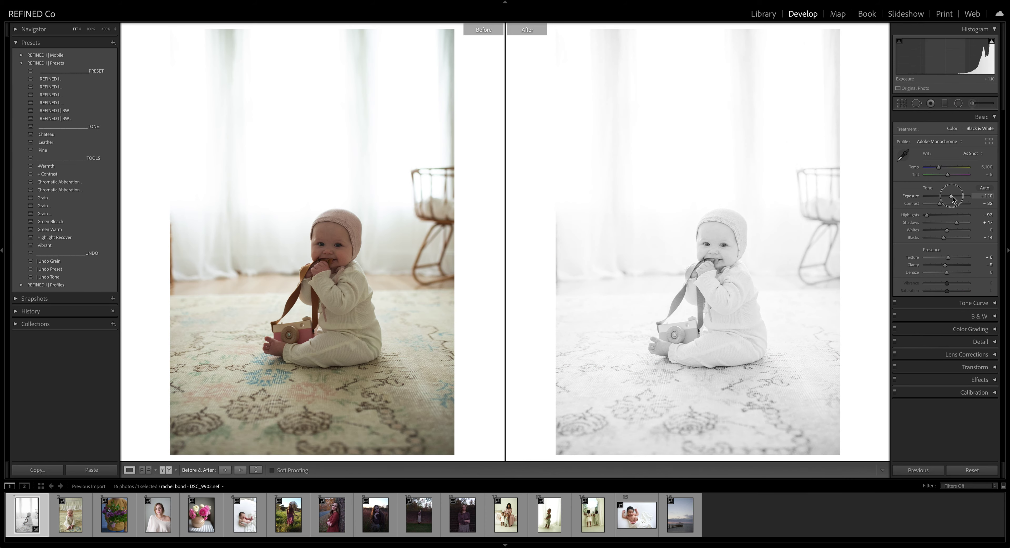
key(ctrl+z)
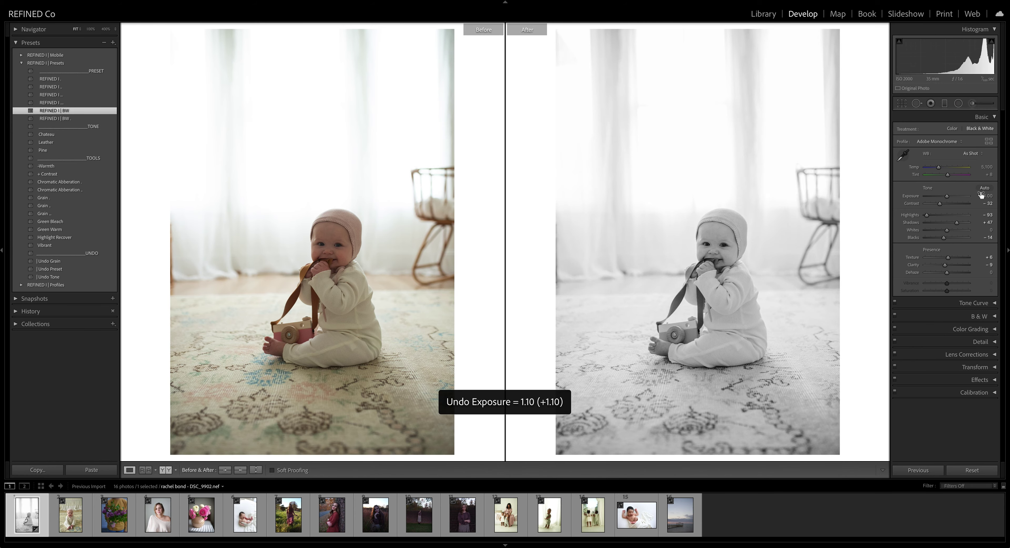
mouse_move(957, 223)
mouse_down()
mouse_move(949, 198)
mouse_move(938, 208)
mouse_move(947, 206)
mouse_move(945, 238)
mouse_up()
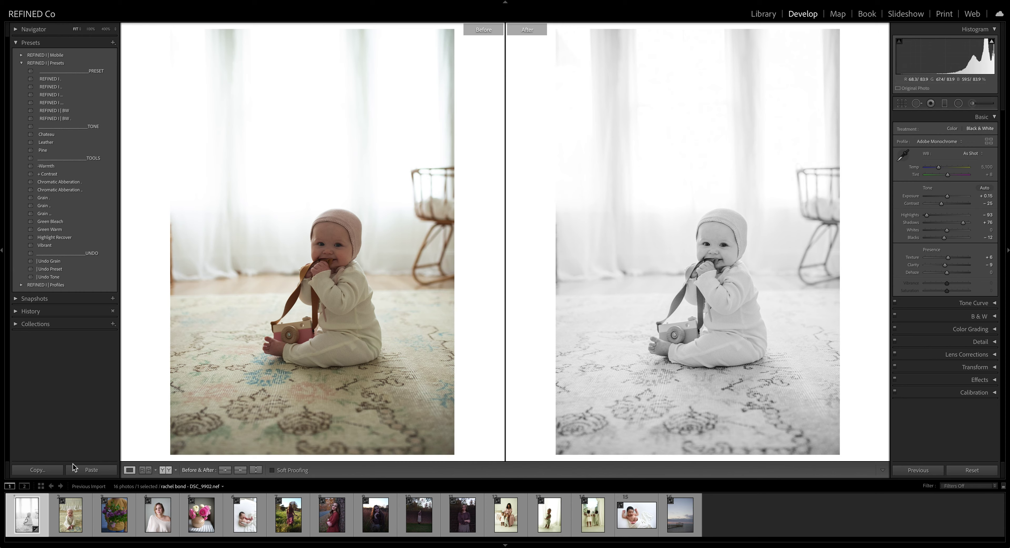
Apply the first REFINED I preset to the second baby photo and set temperature to 4,974, tint to +11 and exposure to +0.30.
click(71, 514)
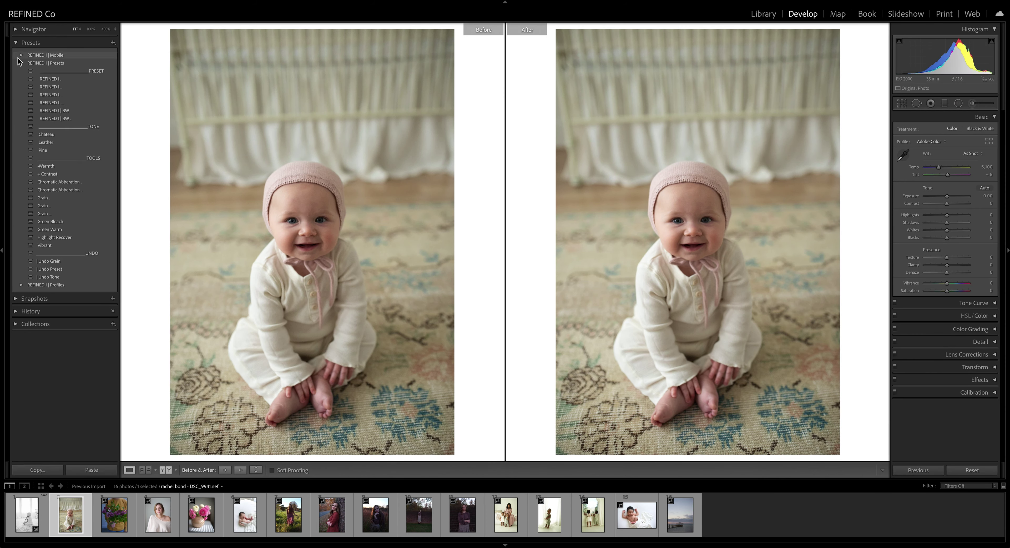
click(55, 80)
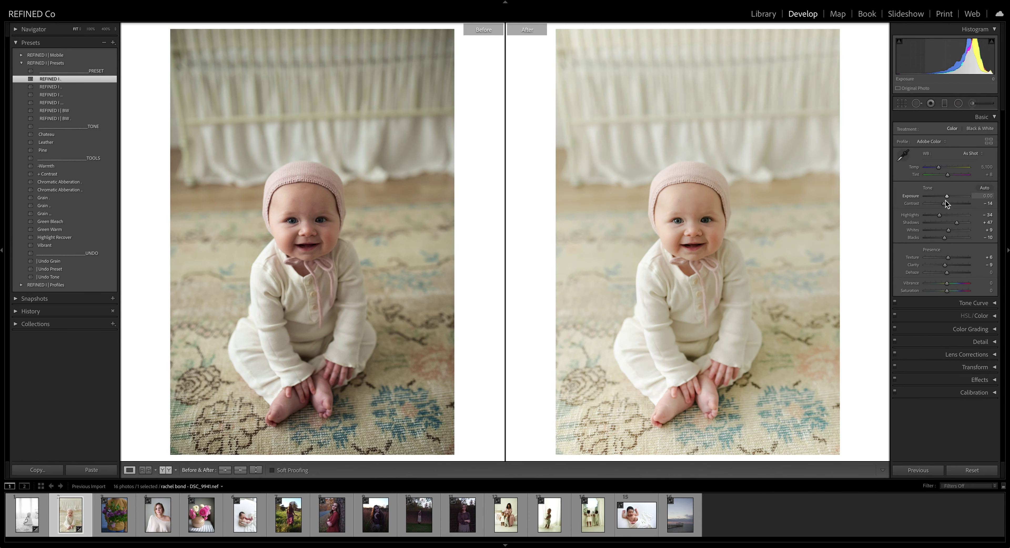
drag(947, 200, 950, 201)
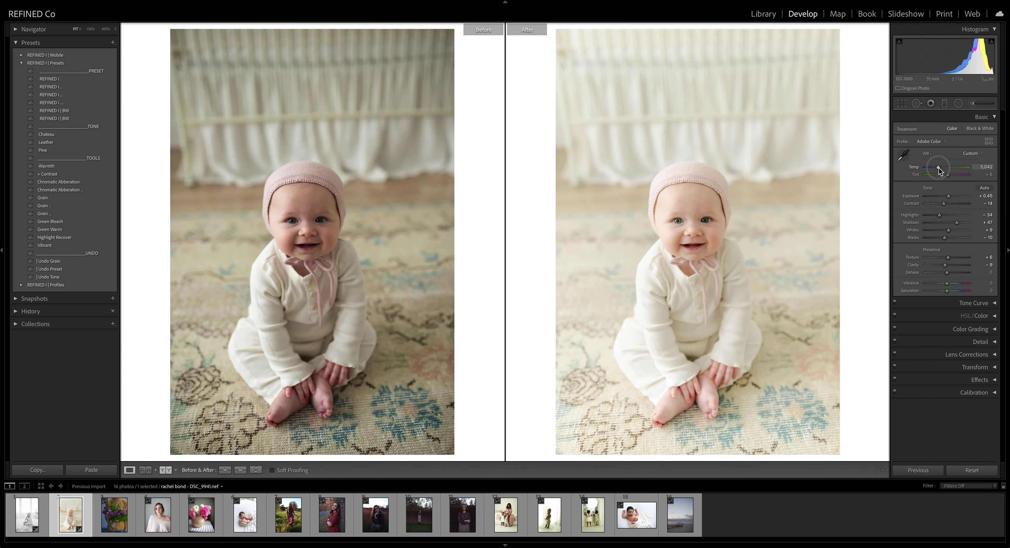
drag(949, 176, 950, 176)
drag(940, 169, 948, 196)
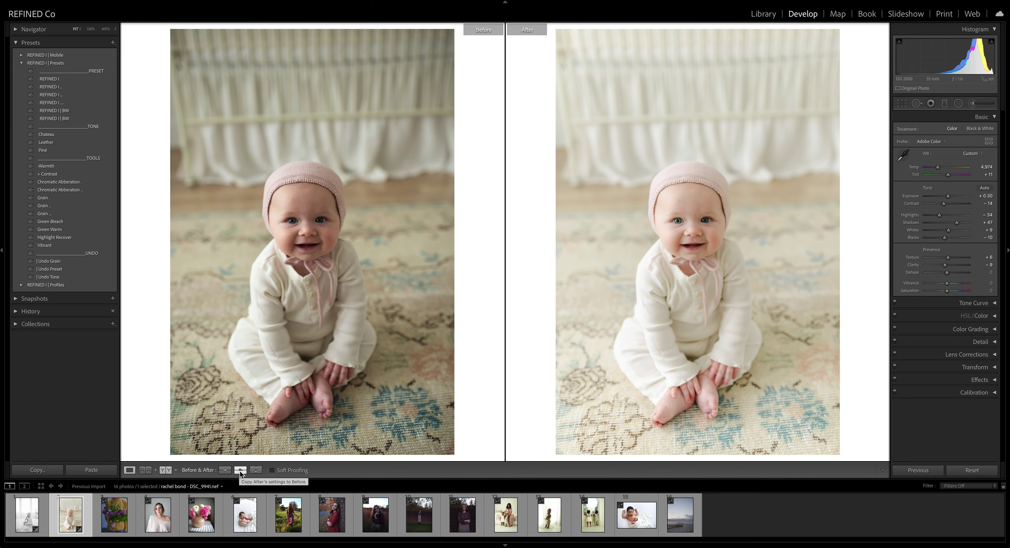
Copy the After settings to Before and compare the Chateau, Leather and Pine tones on the second baby photo, ending with Chateau.
click(240, 469)
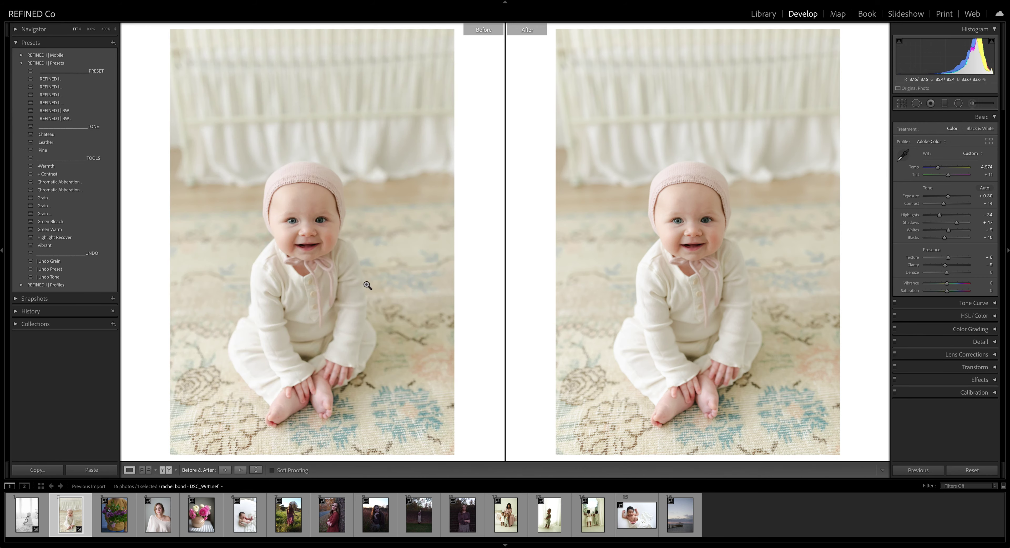
click(62, 134)
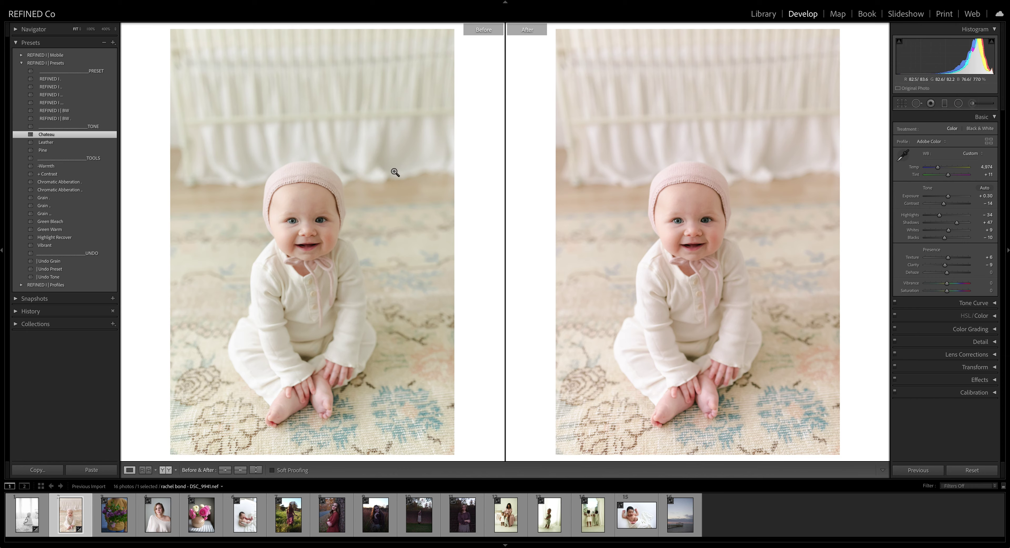
click(57, 145)
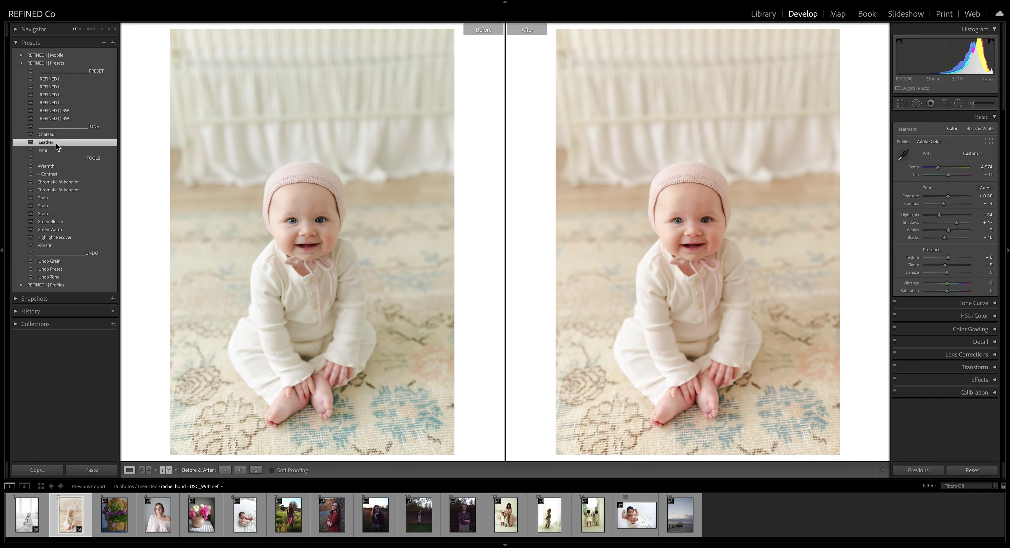
click(52, 152)
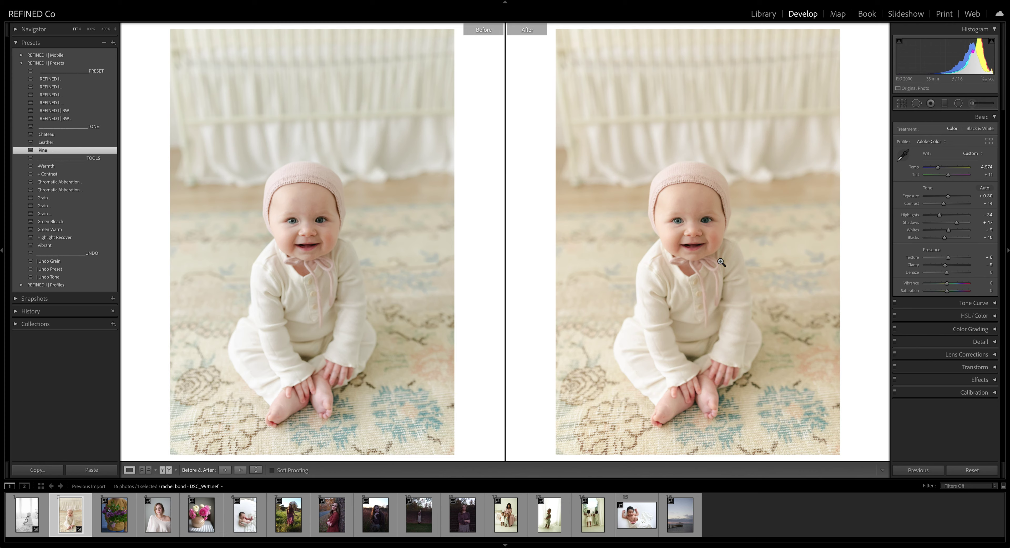
click(56, 135)
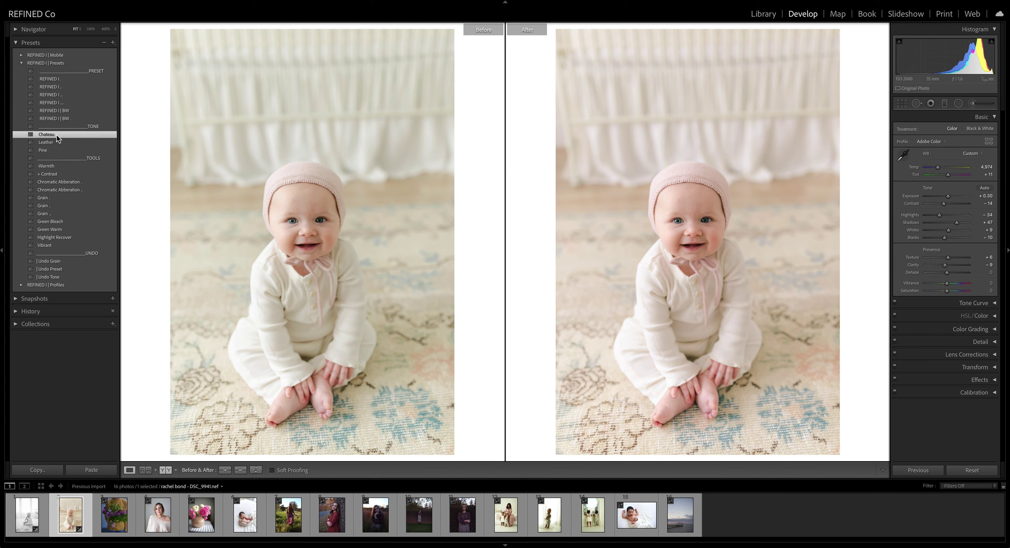
click(56, 150)
click(56, 142)
click(56, 134)
Apply the first REFINED I preset to the lilac bouquet photo and set temperature to 5,638 and exposure to +1.45.
click(115, 523)
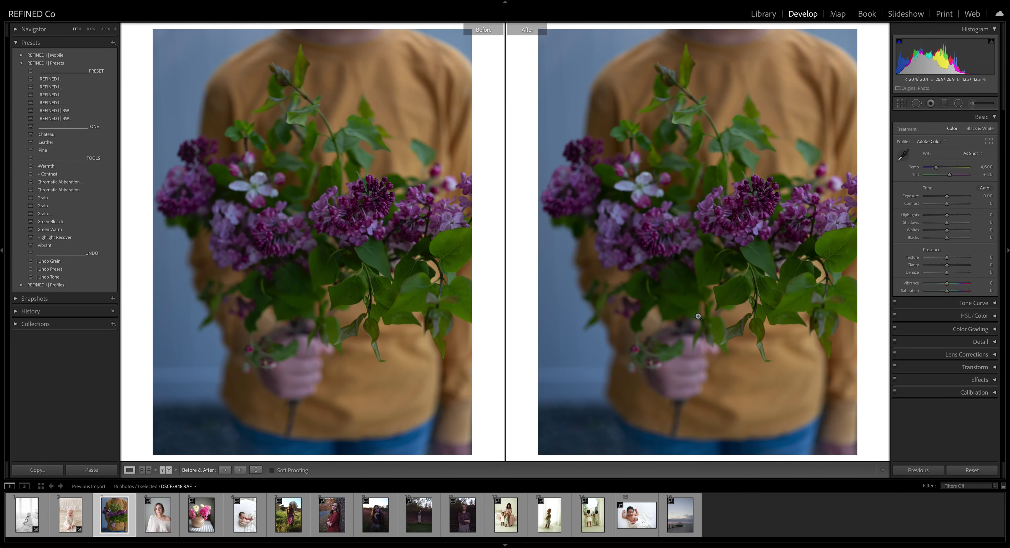
click(59, 79)
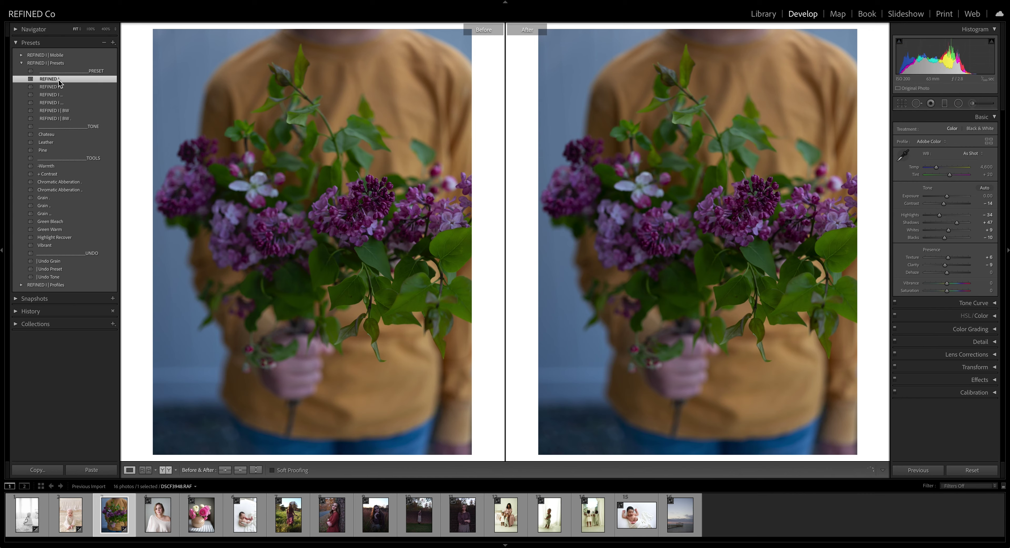
drag(947, 196, 953, 200)
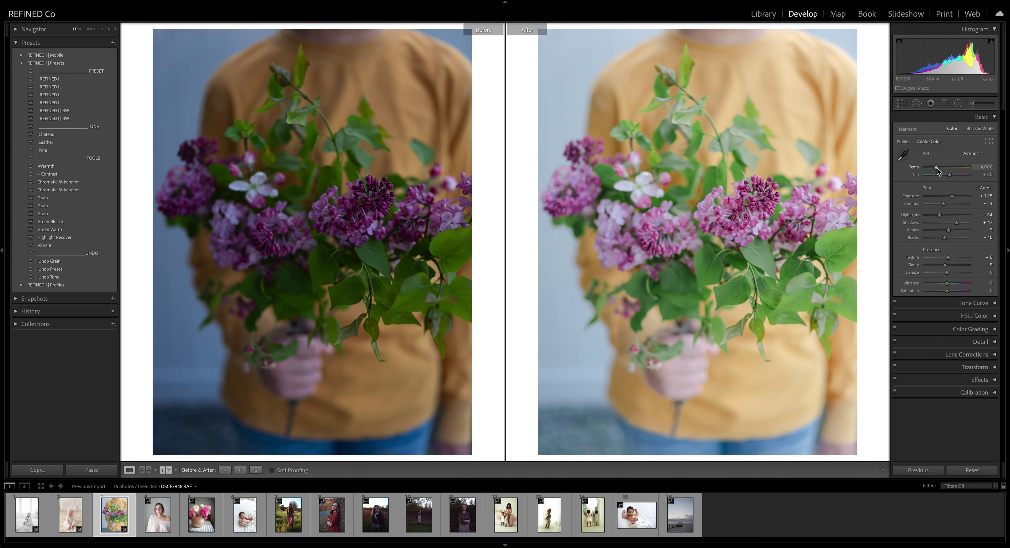
drag(937, 168, 942, 169)
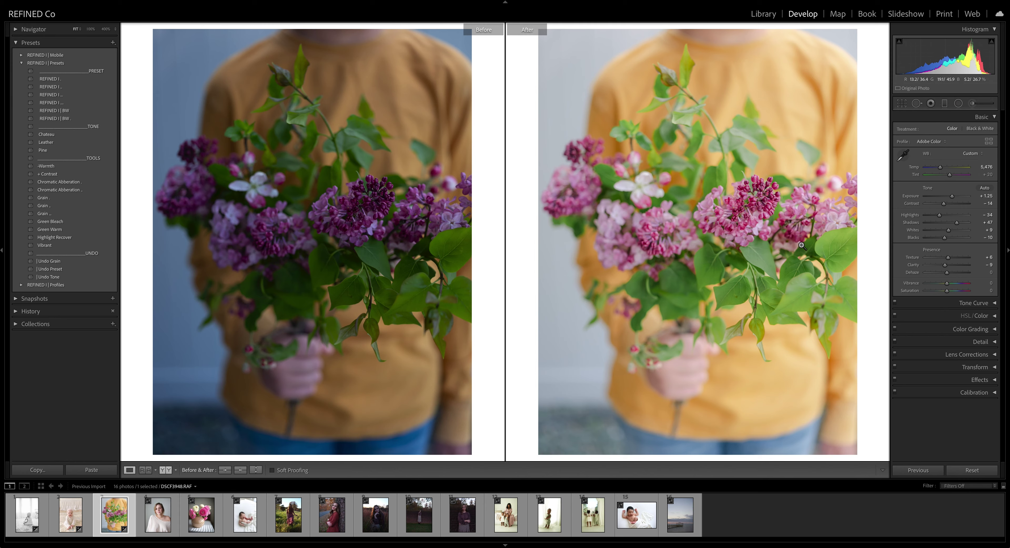
drag(940, 168, 954, 199)
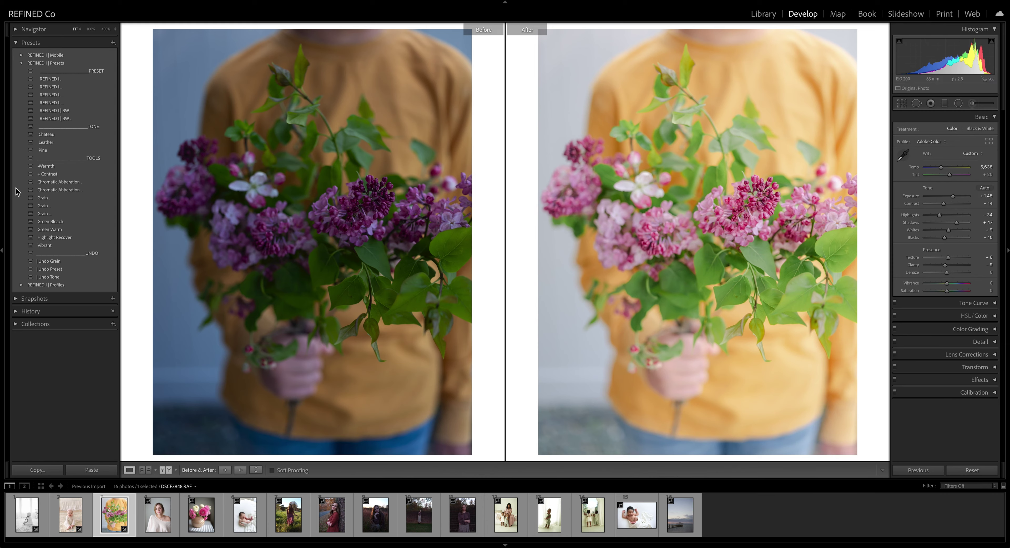
Try the first Grain preset on the lilac photo, apply the second one and inspect the blossoms up close.
click(50, 199)
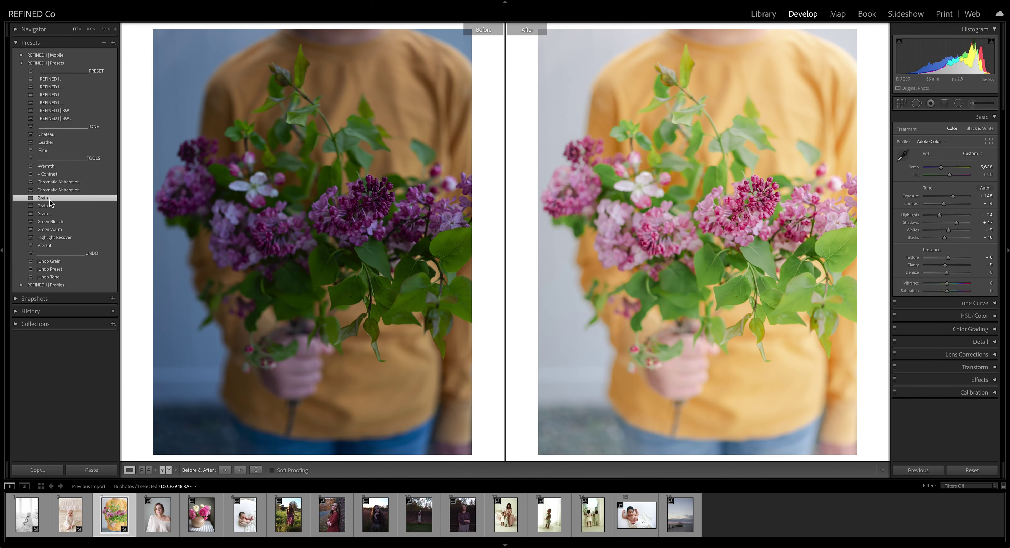
click(50, 205)
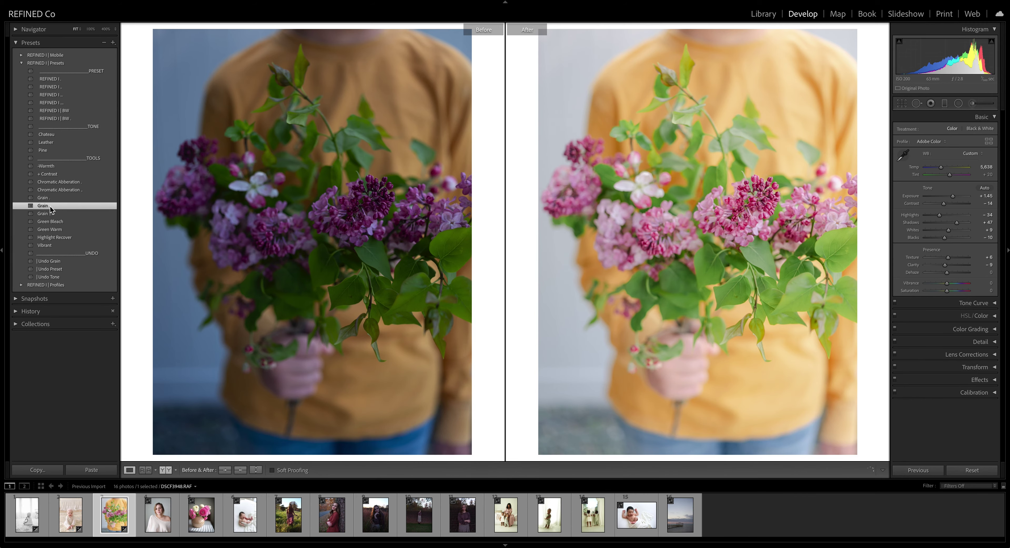
click(741, 233)
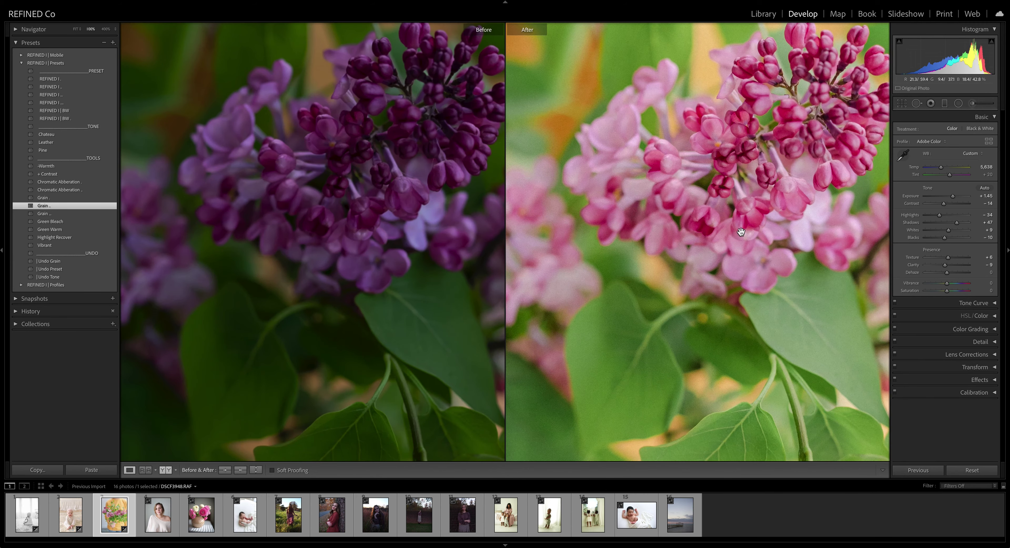
click(756, 232)
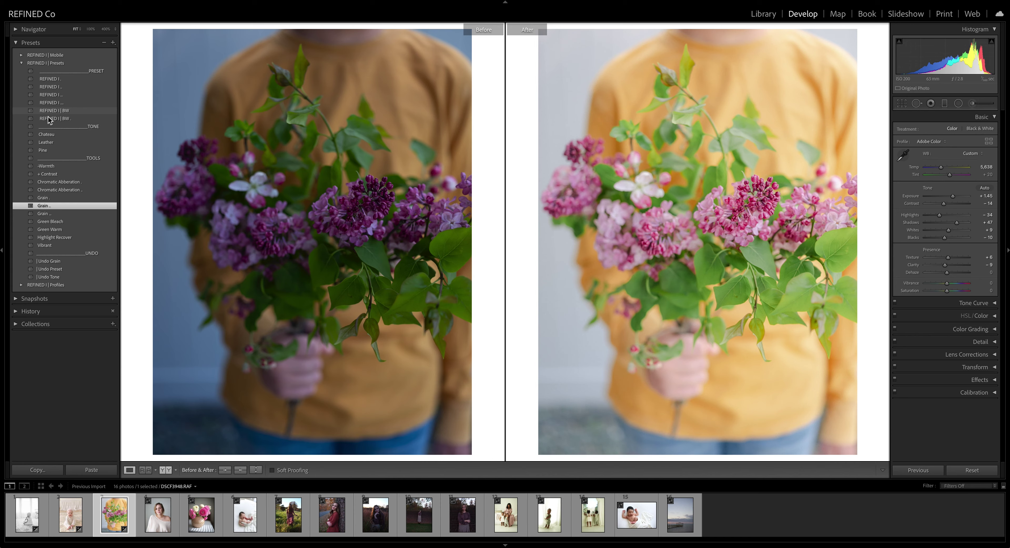
Compare the first, second and third REFINED I presets on the lilac photo.
click(59, 87)
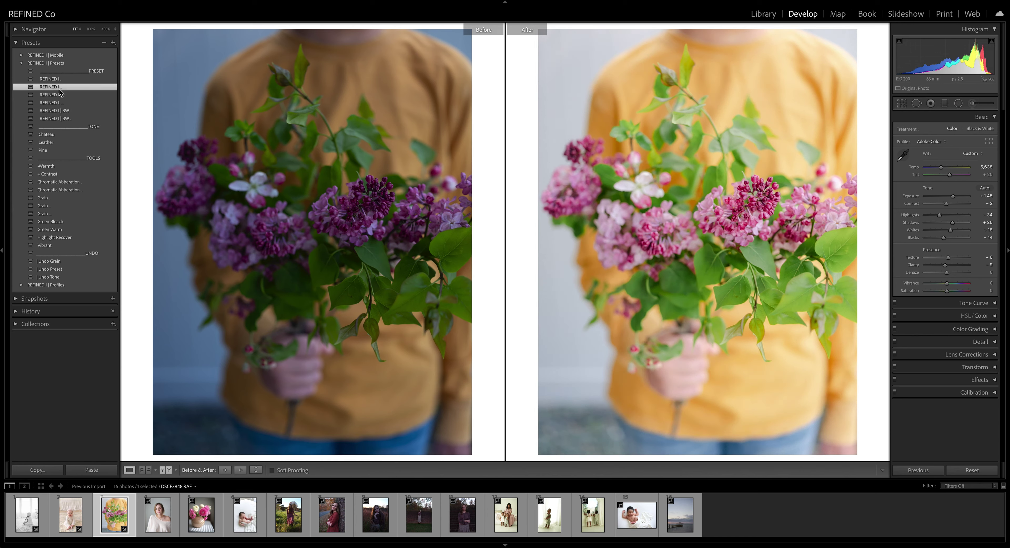
click(61, 79)
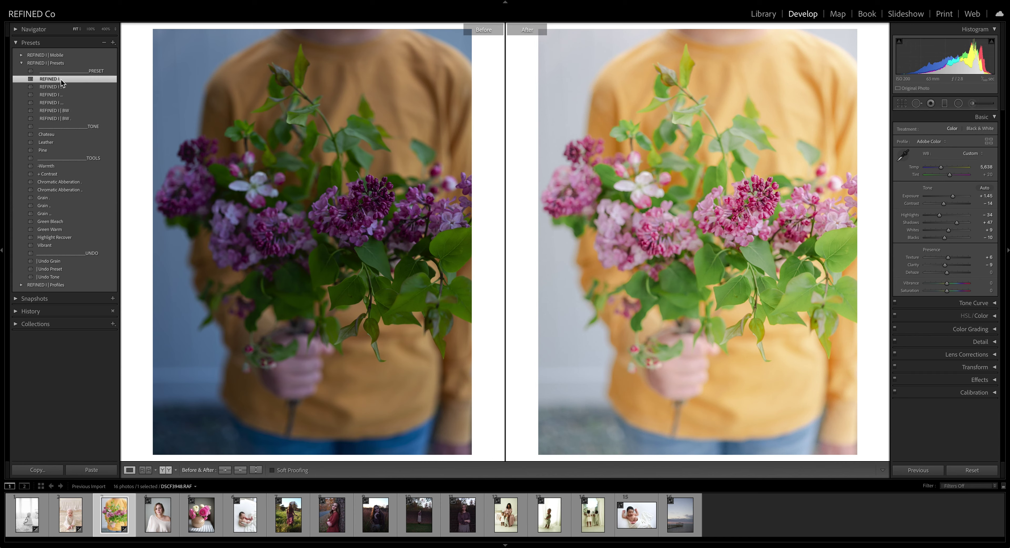
click(58, 88)
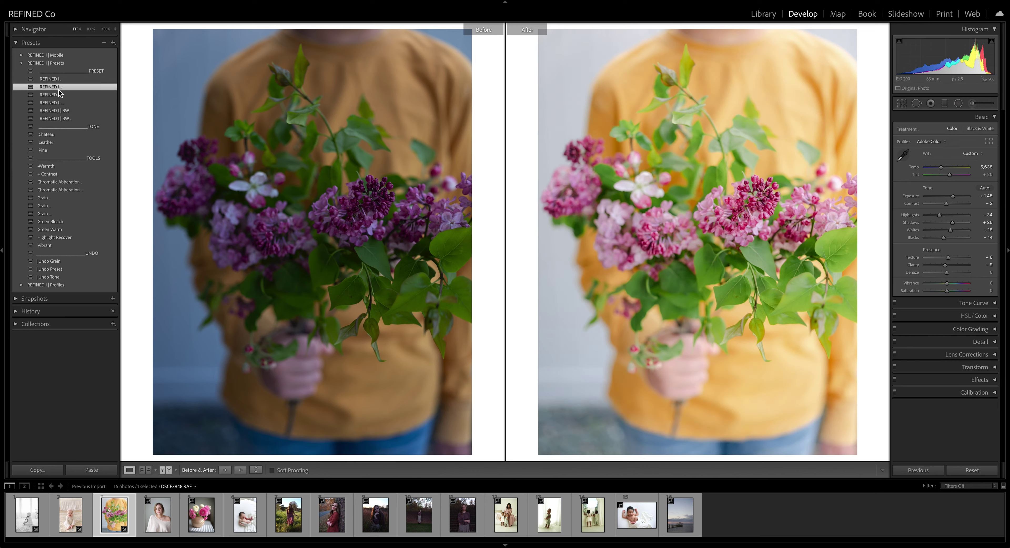
click(58, 97)
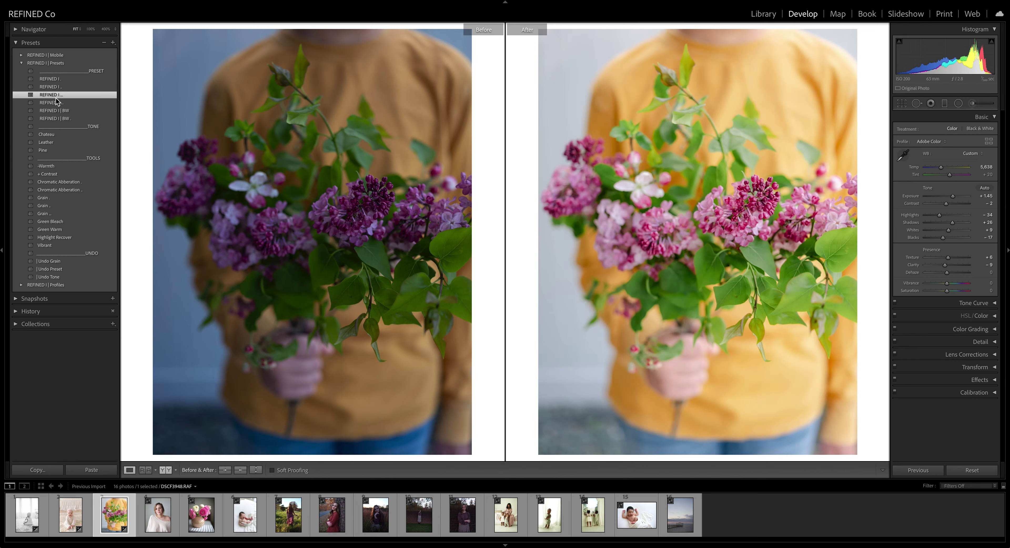
Apply the fourth REFINED I preset to the lilac photo and set exposure to +1.60, contrast to -18, shadows to +48 and blacks to -25.
click(57, 104)
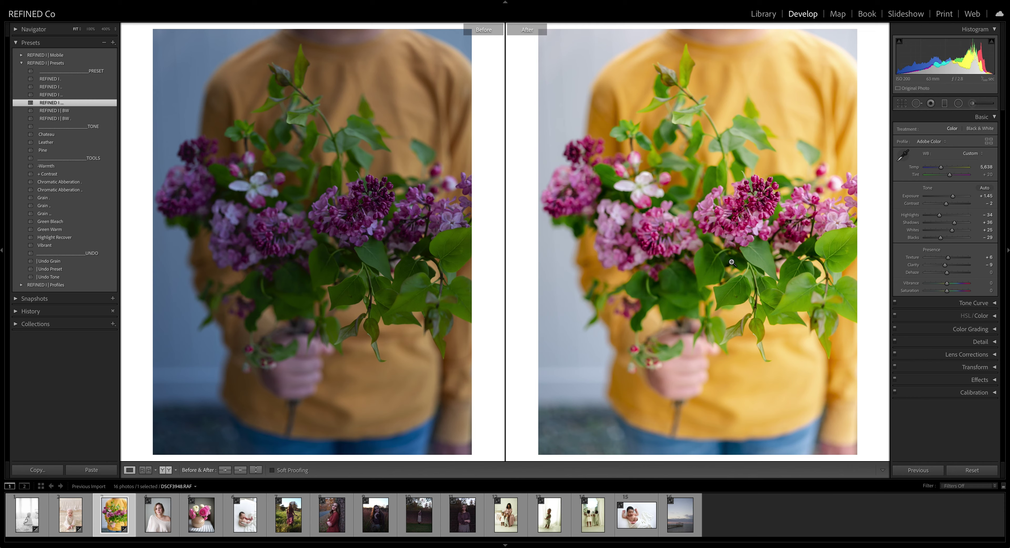
mouse_move(947, 203)
mouse_down()
mouse_move(963, 225)
mouse_move(942, 238)
mouse_move(960, 225)
mouse_move(956, 198)
mouse_up()
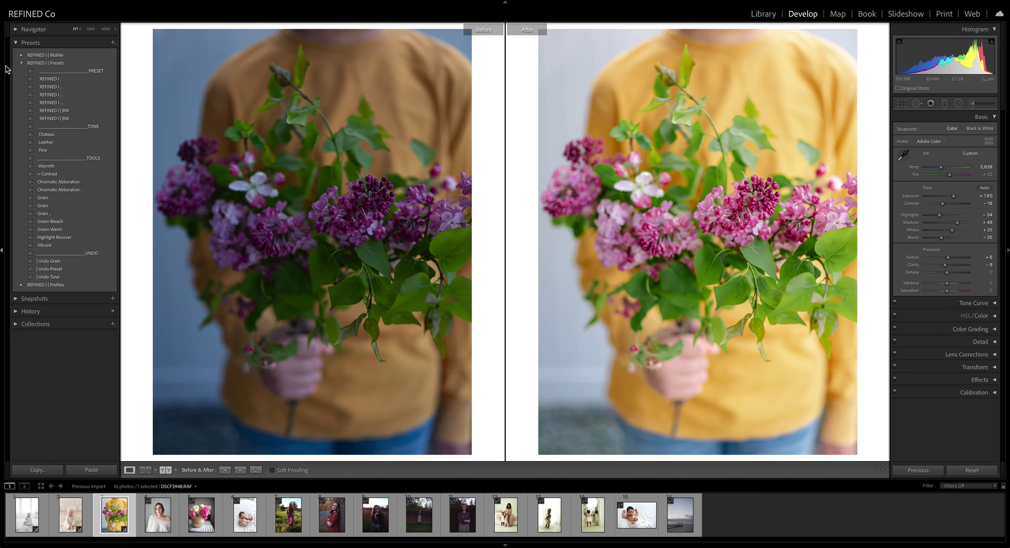
Apply the second REFINED I preset to the lilac photo, set exposure to +1.40 and copy these settings to the Before version.
click(55, 79)
click(55, 87)
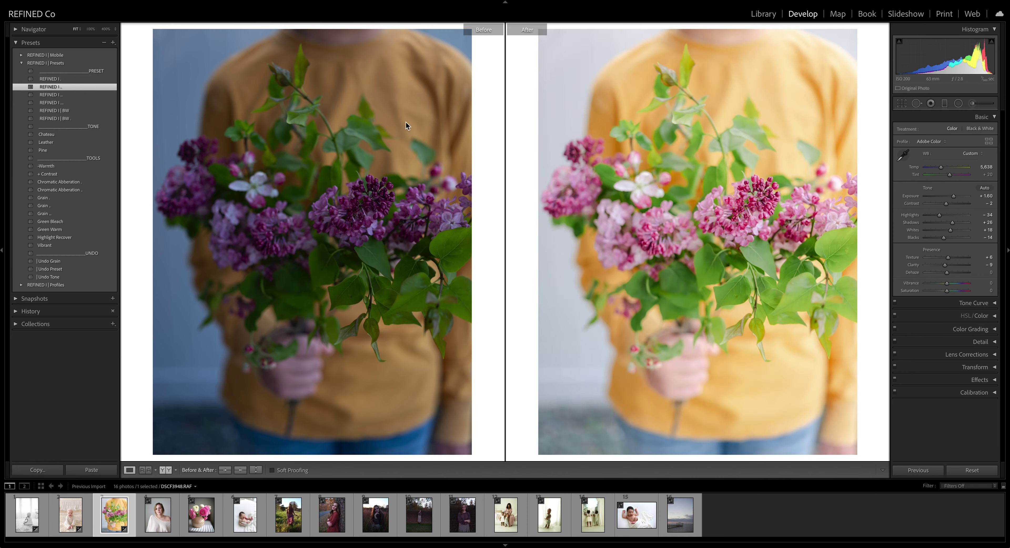
drag(954, 196, 953, 198)
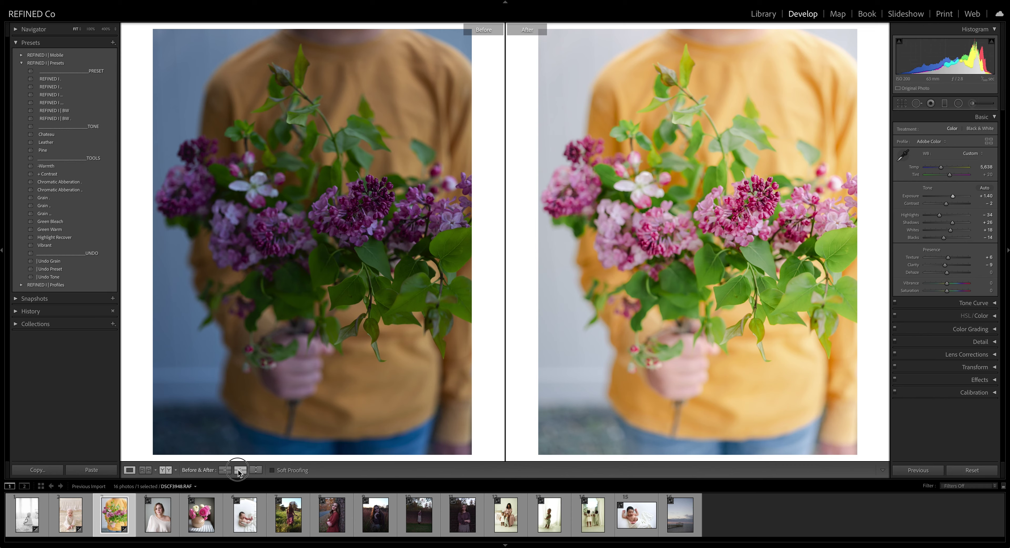
Try the Chateau, Leather and Pine tone presets on the lilac photo, checking Chateau in the single-photo view.
click(53, 136)
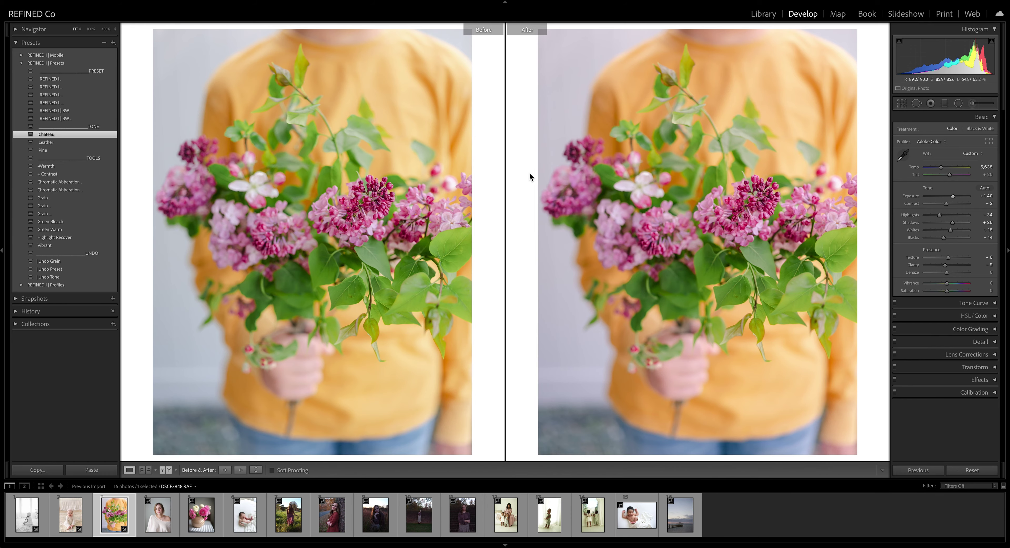
click(129, 470)
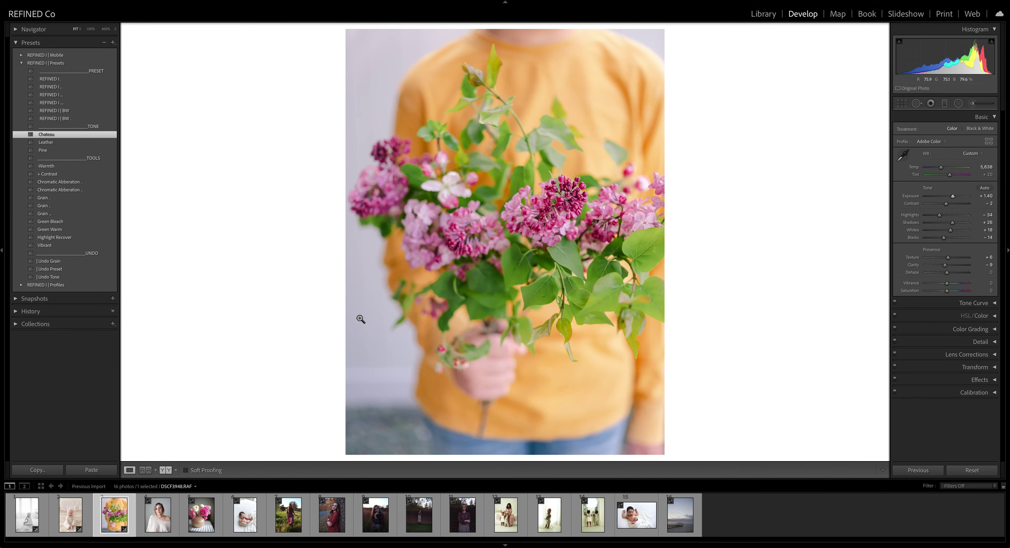
click(166, 470)
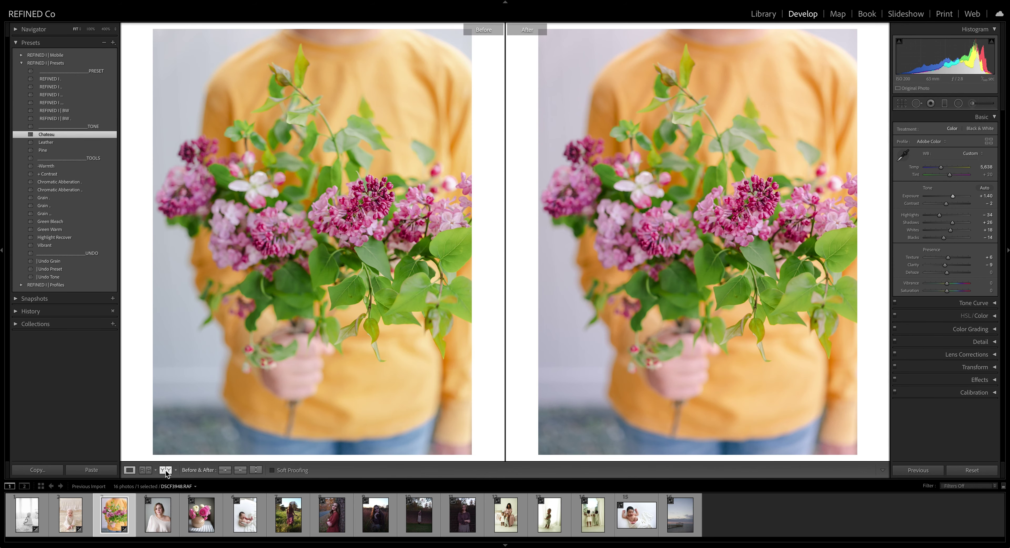
click(54, 141)
click(47, 151)
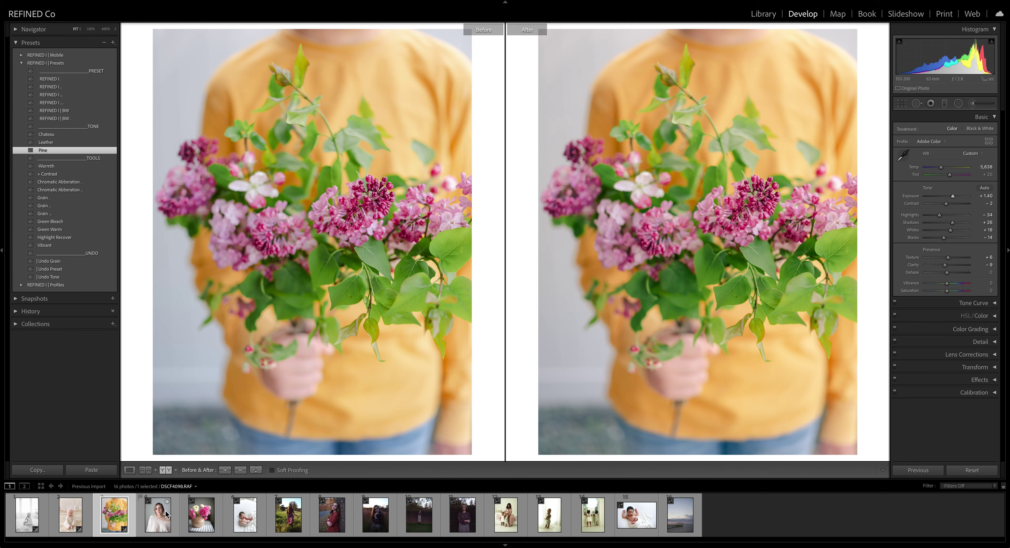
click(164, 519)
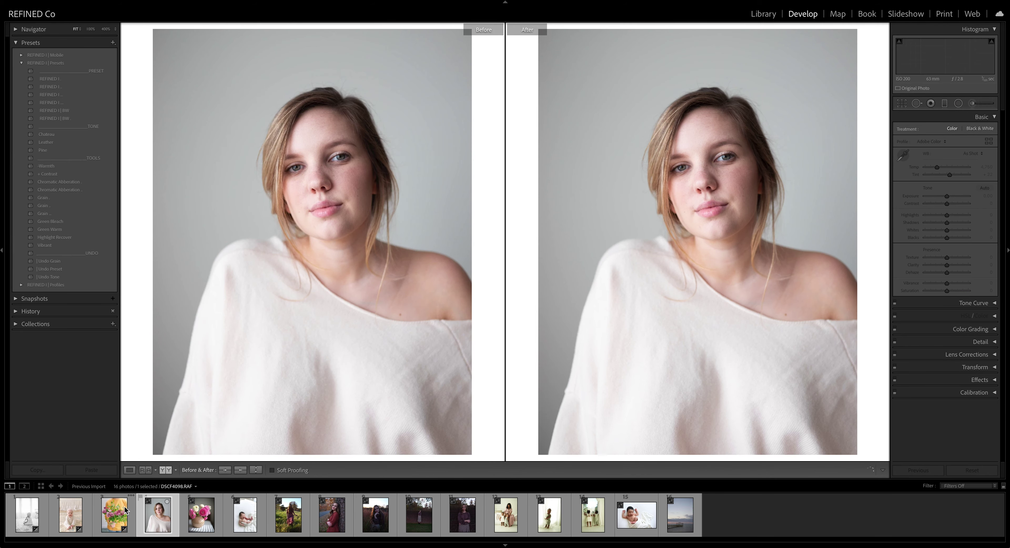
click(117, 517)
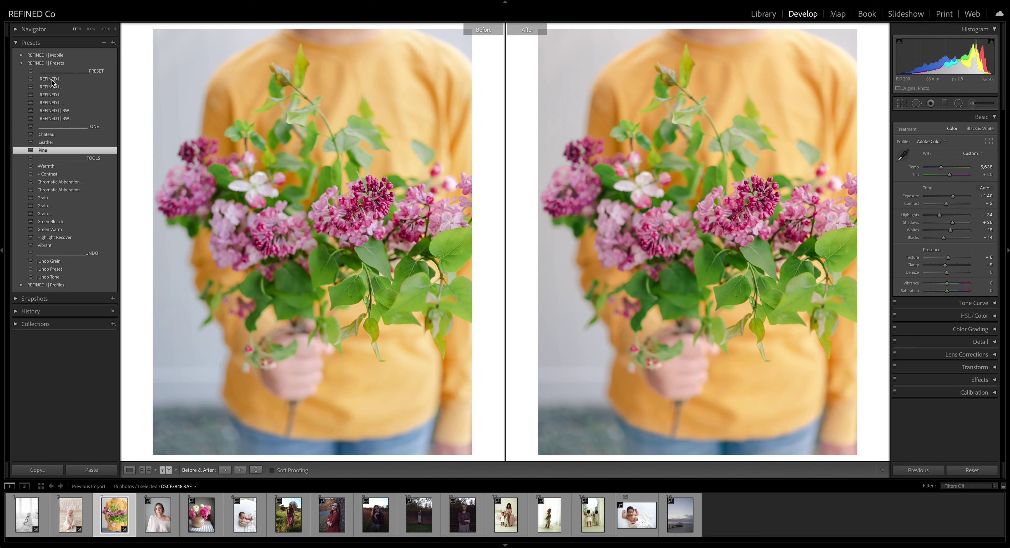
Reapply the second REFINED I preset to the lilac photo, add Green Bleach and inspect the leaves up close.
click(59, 80)
click(54, 86)
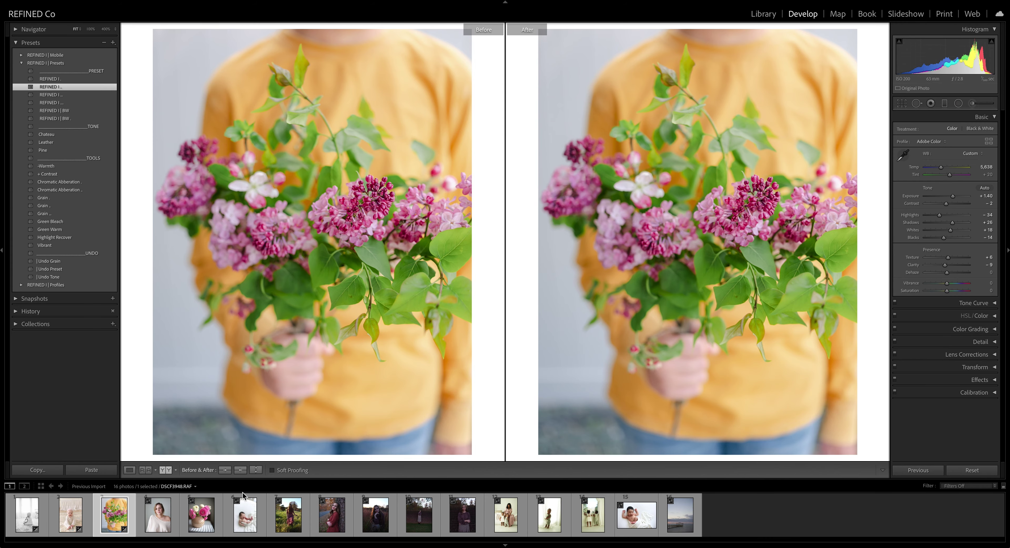
click(828, 281)
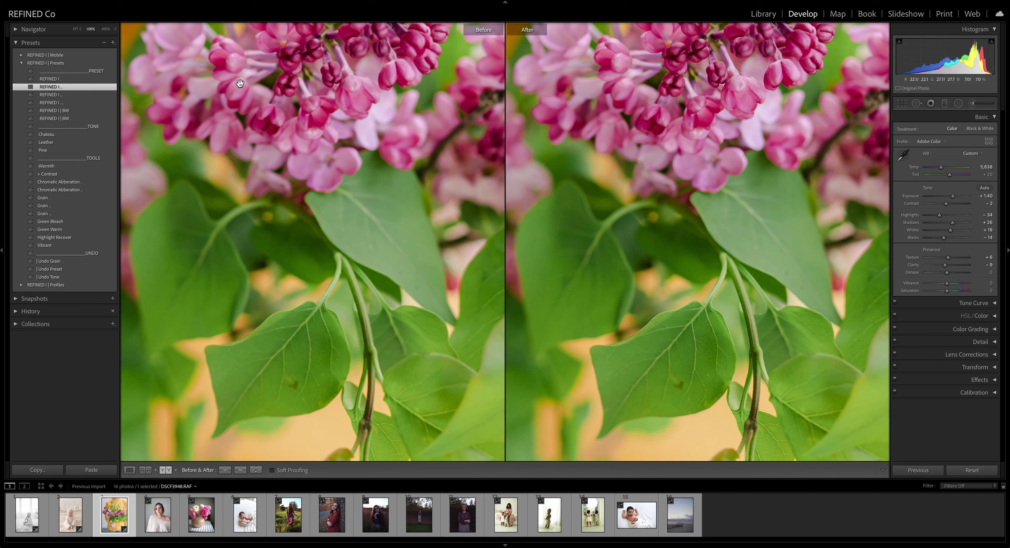
click(58, 222)
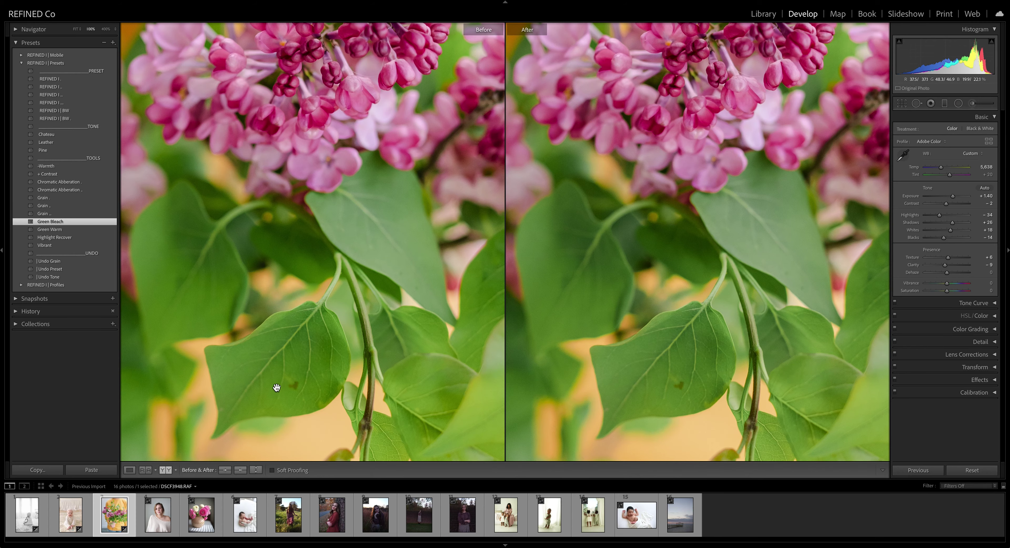
drag(726, 376, 698, 367)
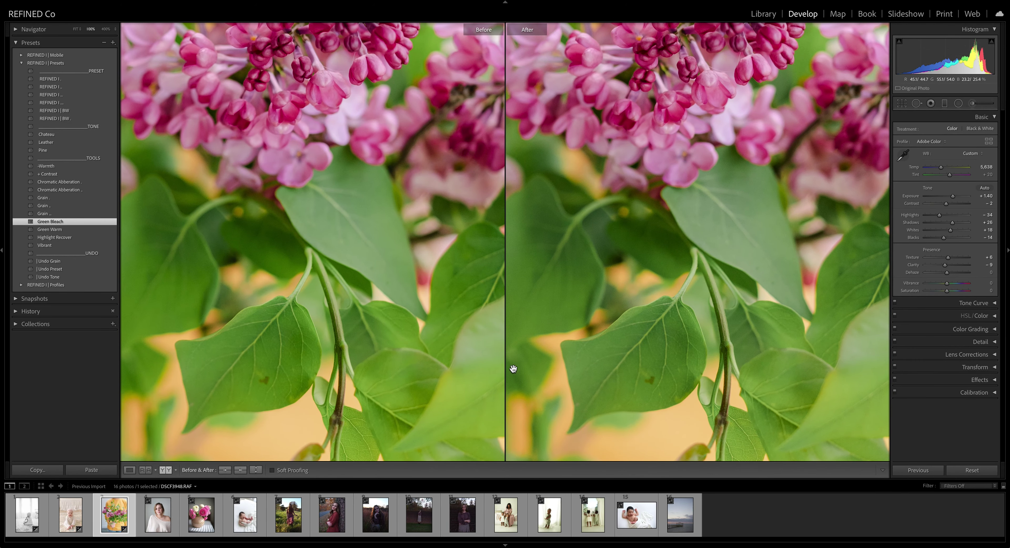
click(645, 370)
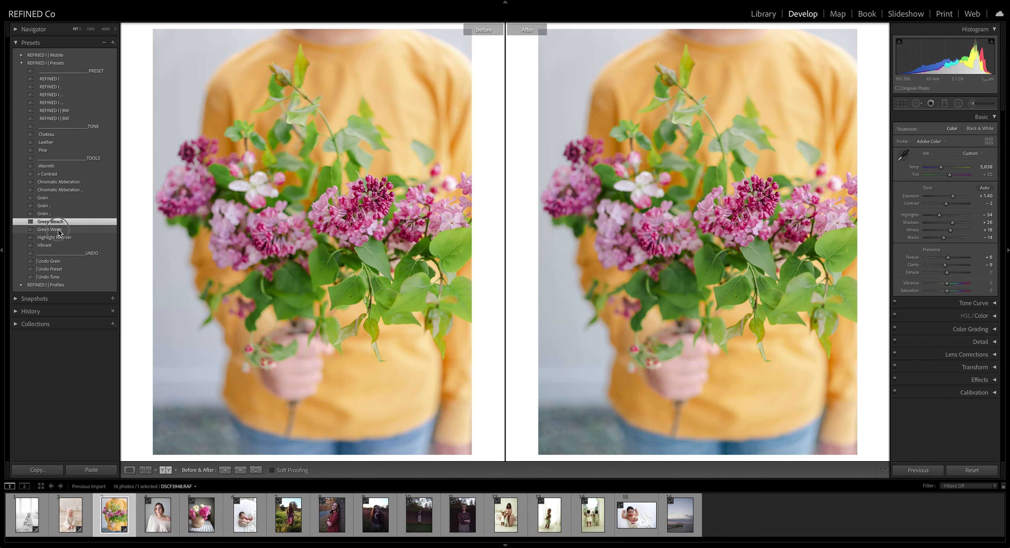
Apply the Green Warm preset to the lilac photo and compare the leaves with the Before version up close.
click(49, 229)
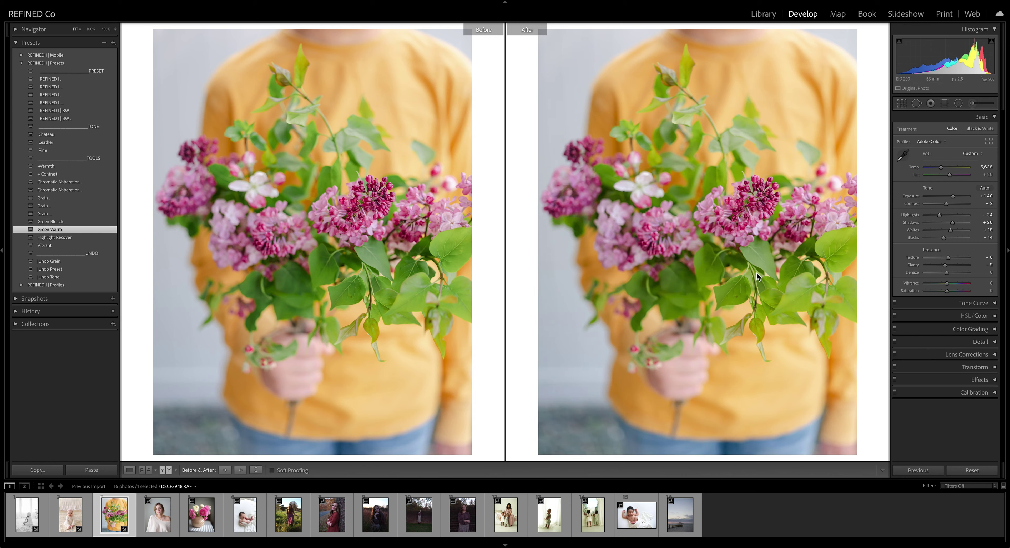
click(756, 258)
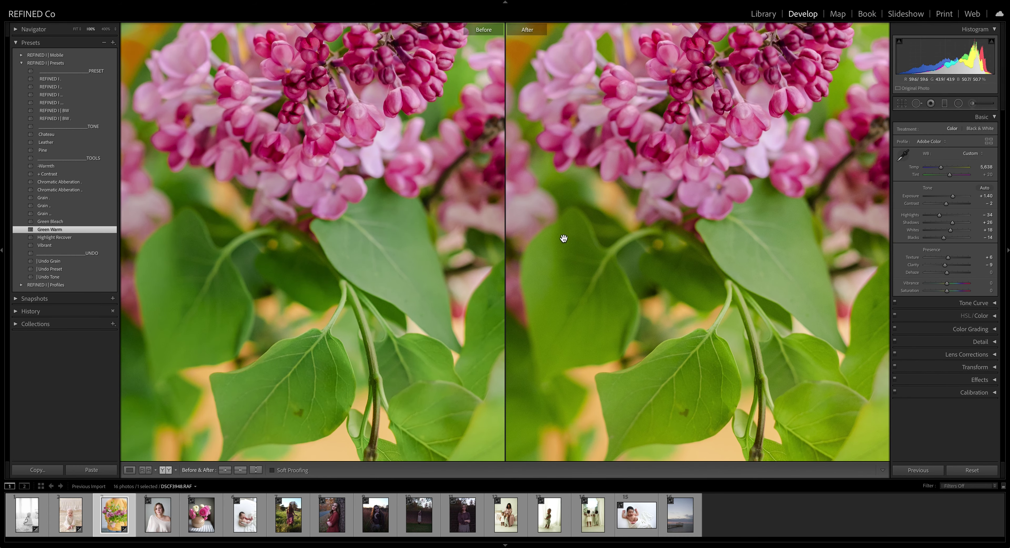
key(z)
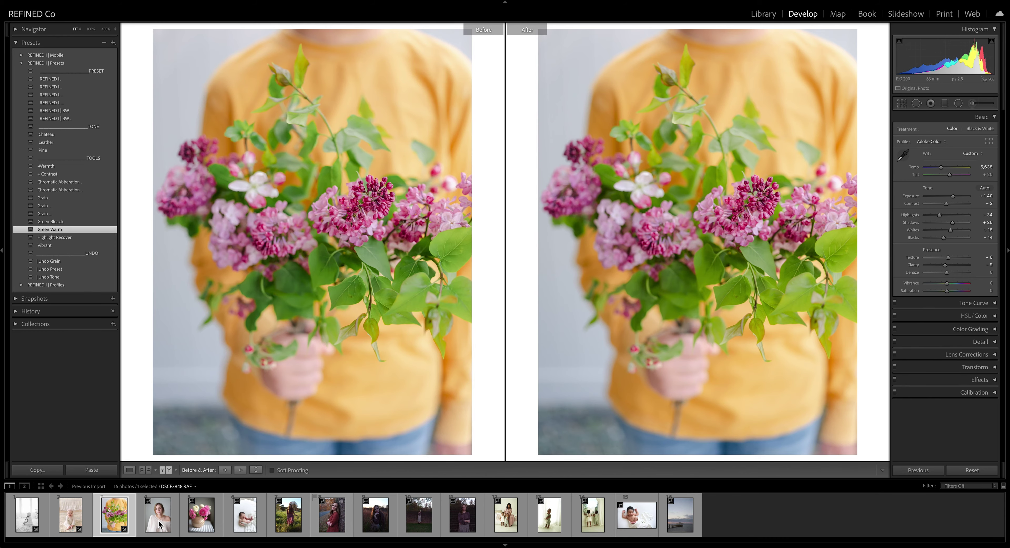
Open the portrait of the woman in the white sweater, set exposure to -0.70 and copy the settings to the Before version.
click(159, 524)
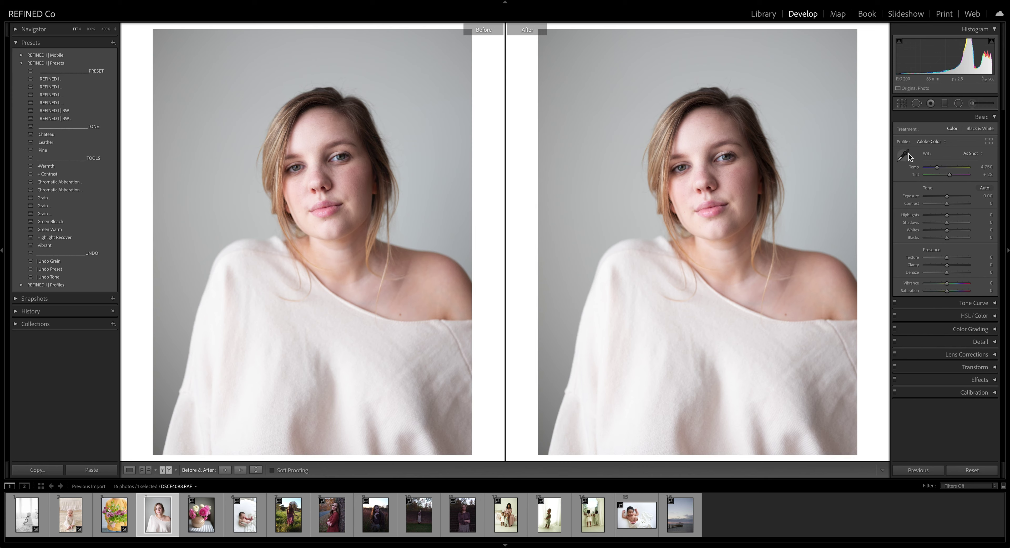
drag(948, 197, 946, 204)
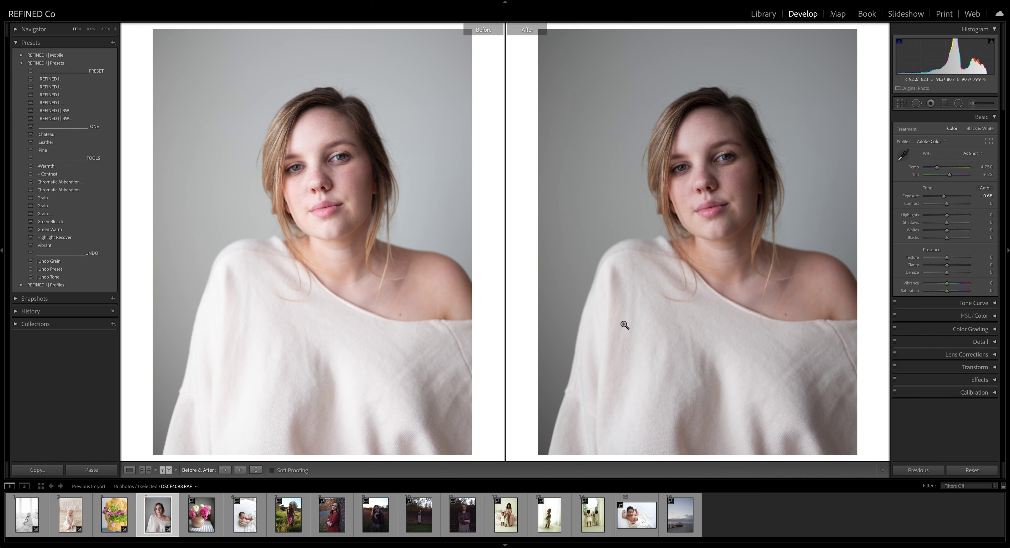
drag(947, 198, 945, 198)
click(240, 470)
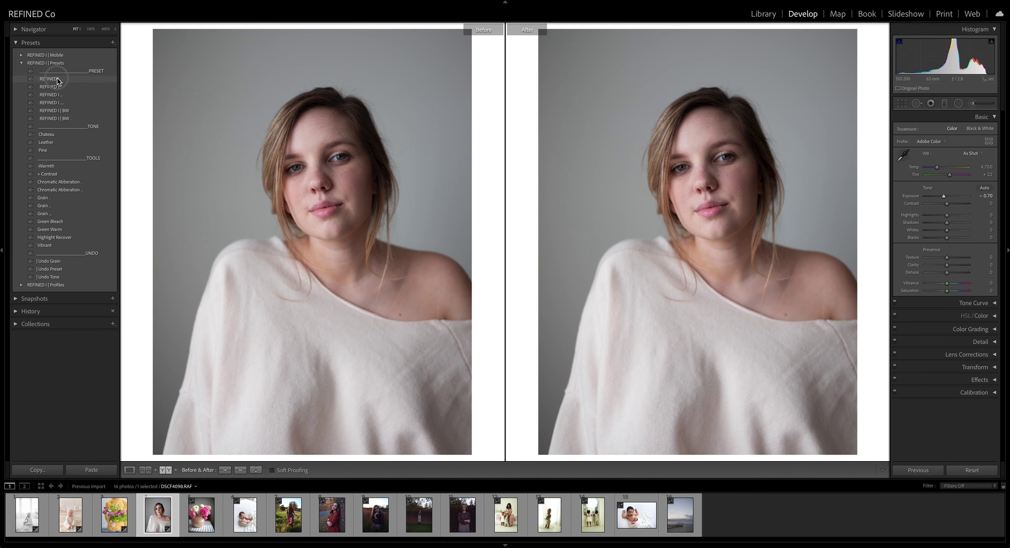
Apply the first REFINED I preset to the portrait and set exposure to -0.20.
click(57, 78)
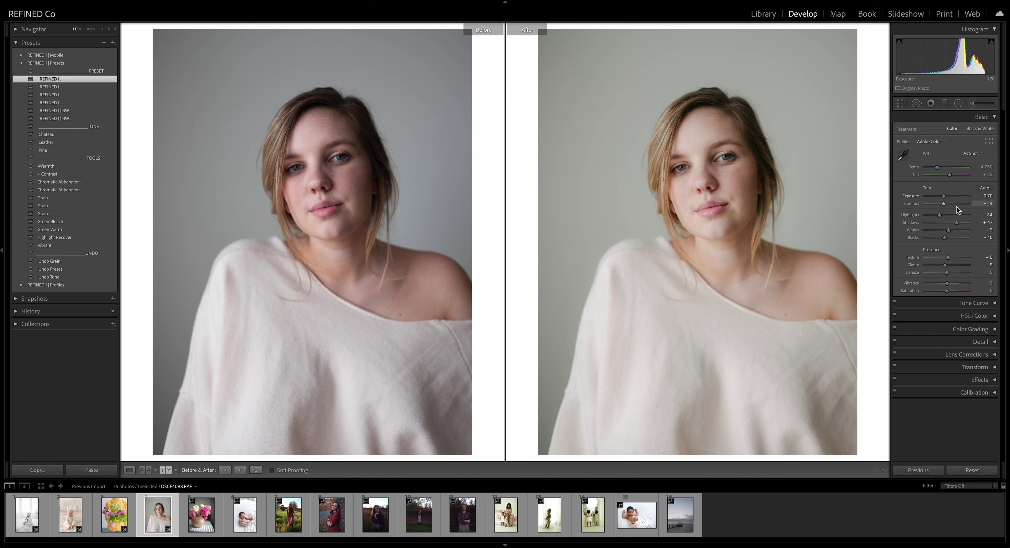
drag(945, 197, 948, 200)
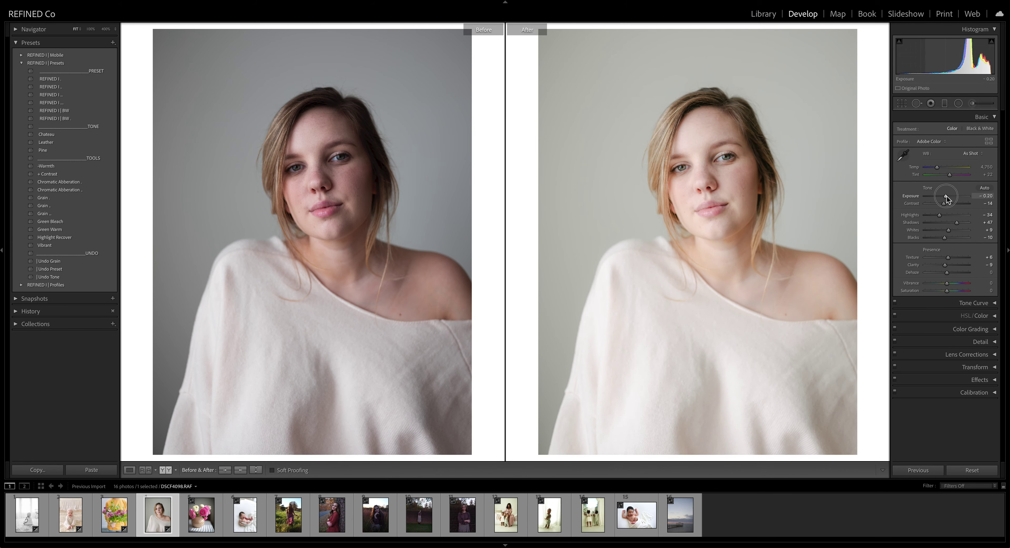
Examine the skin tones of the woman's face, neck and shoulder up close in the before-and-after comparison.
click(702, 185)
drag(778, 169, 722, 187)
drag(697, 153, 714, 183)
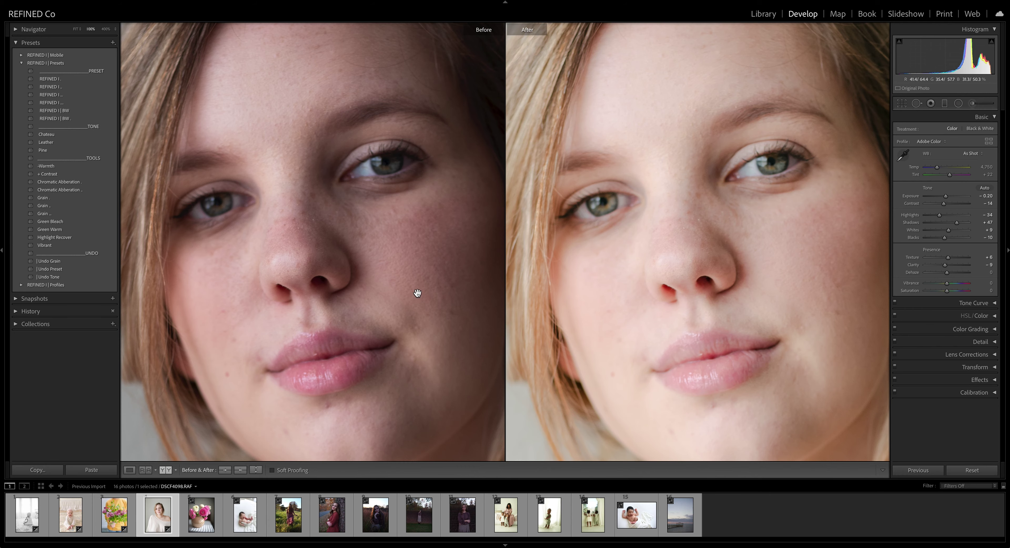
drag(677, 172, 700, 160)
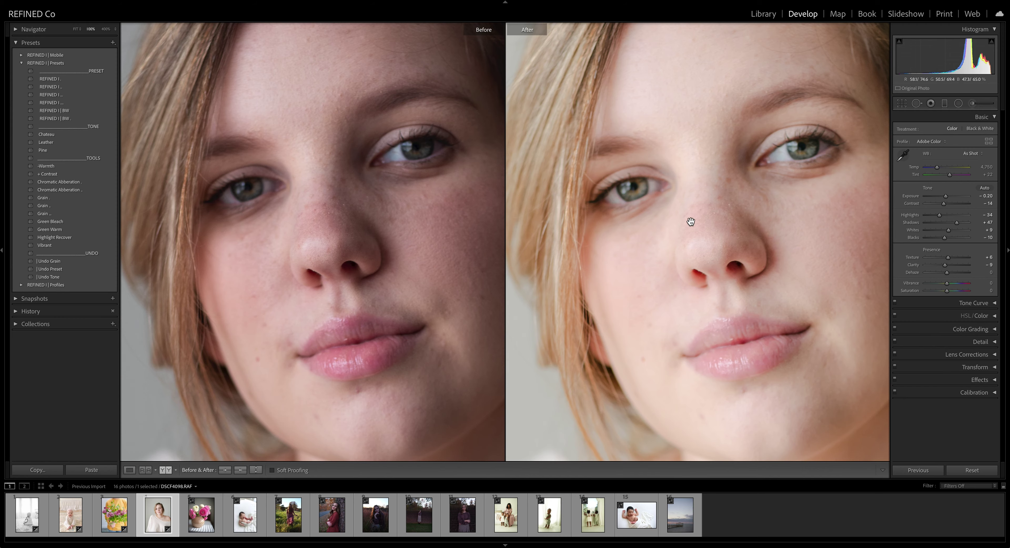
drag(766, 281, 688, 300)
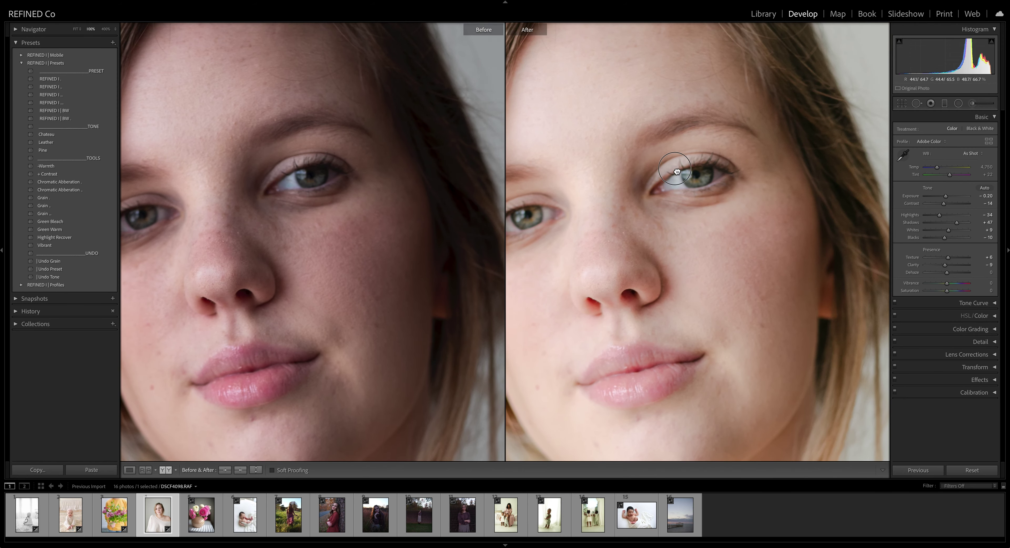
drag(662, 169, 679, 174)
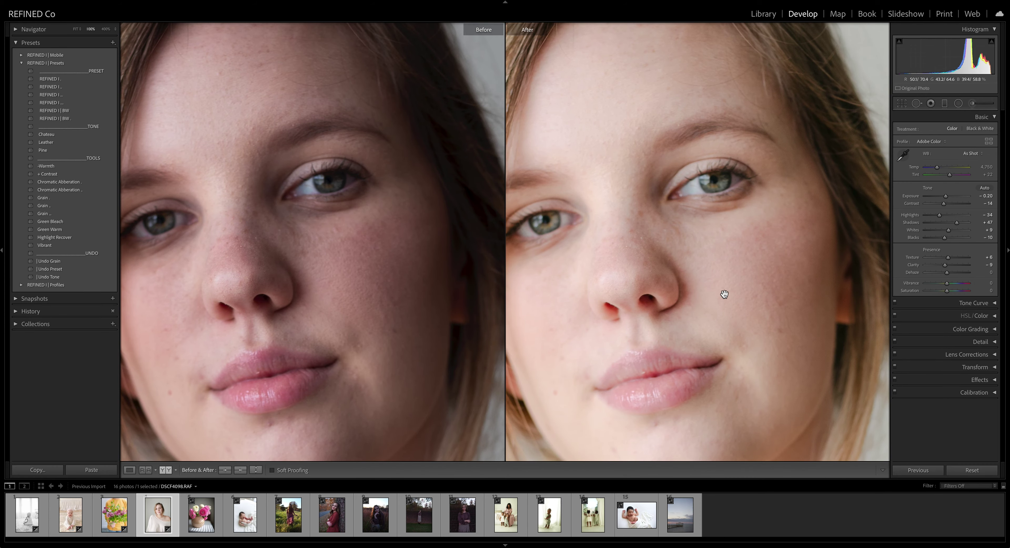
drag(721, 290, 737, 262)
drag(760, 300, 736, 230)
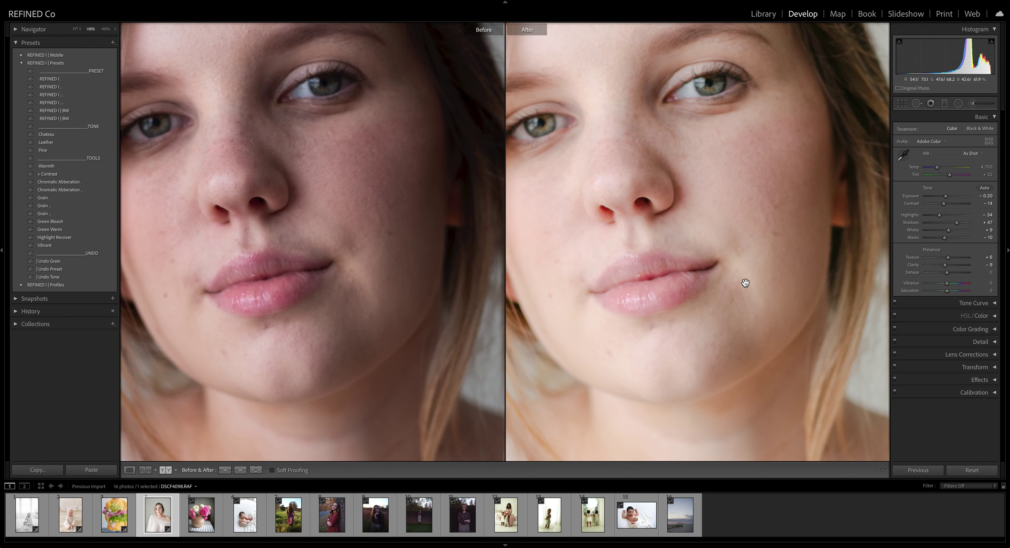
drag(745, 282, 724, 203)
drag(732, 307, 679, 224)
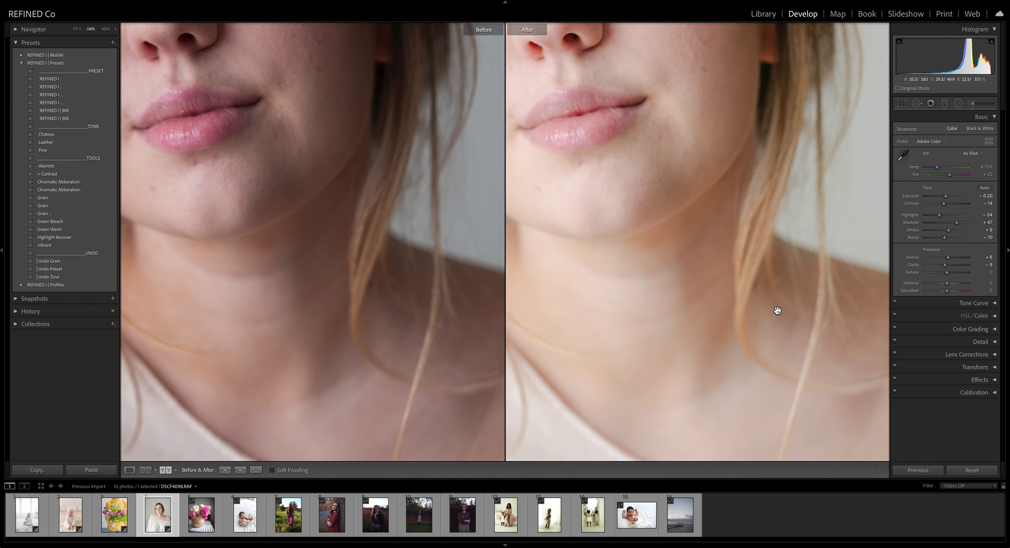
drag(776, 312, 604, 252)
drag(743, 315, 649, 260)
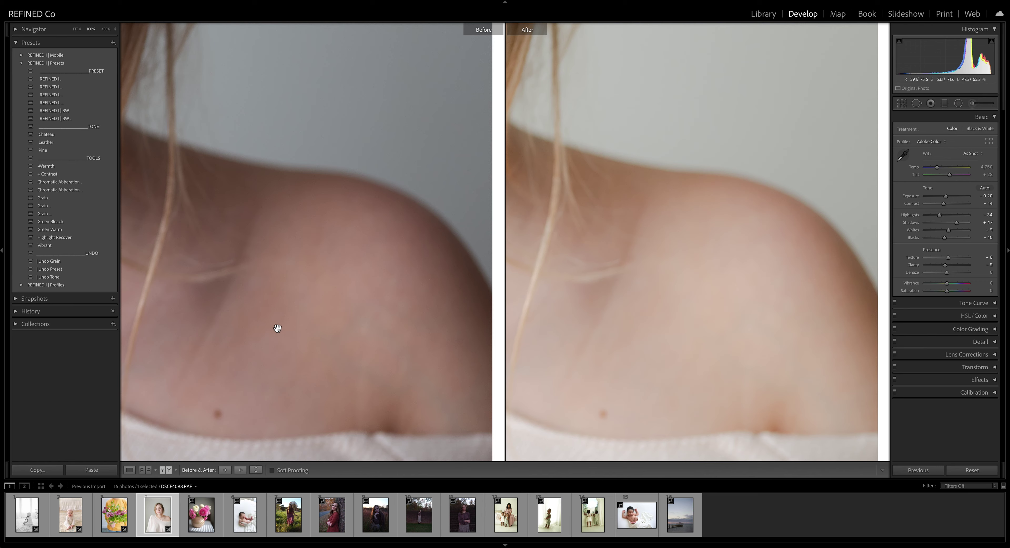
click(690, 318)
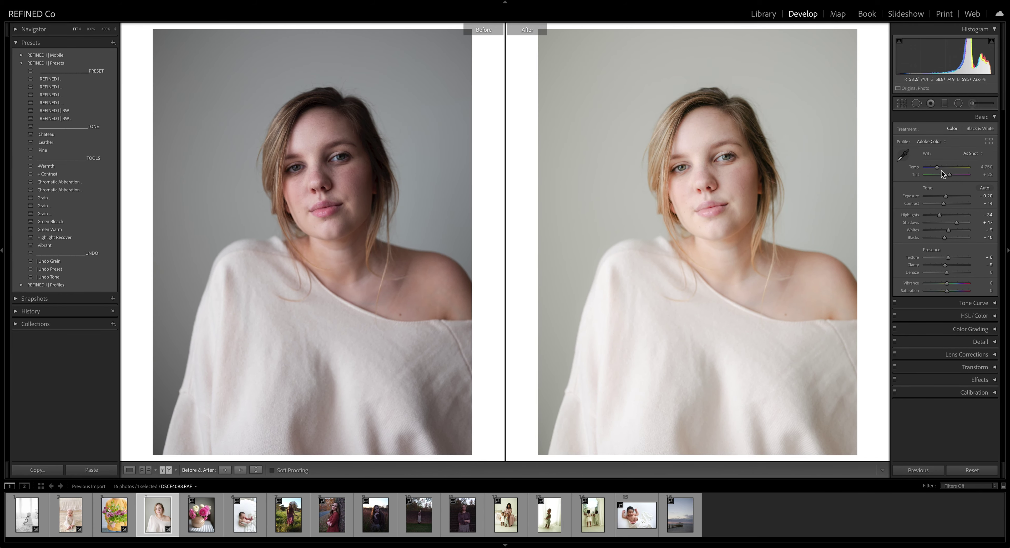
Set the portrait's temperature to 4,913, tint to +24, shadows to +13, contrast to -25 and exposure to -0.20.
drag(938, 168, 950, 177)
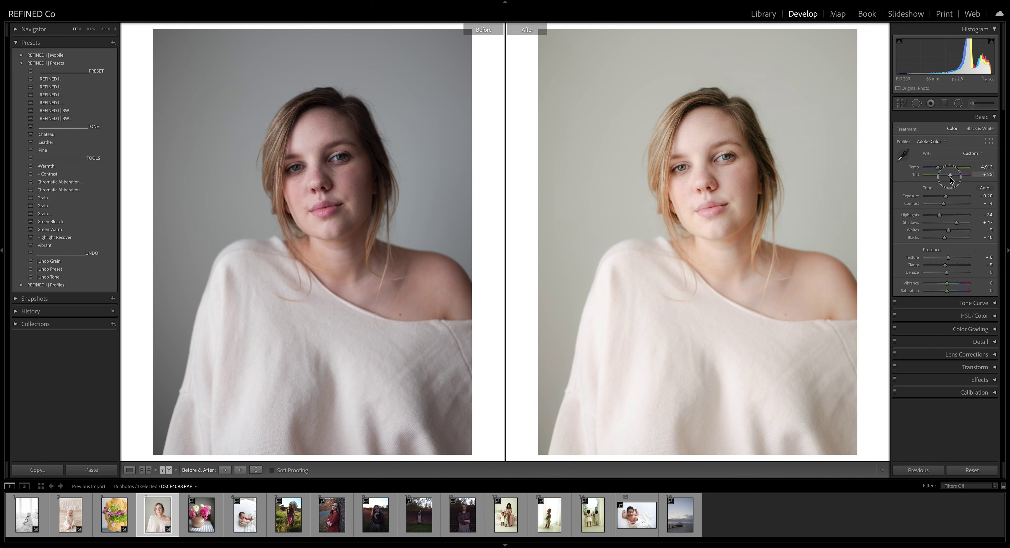
drag(957, 222, 942, 207)
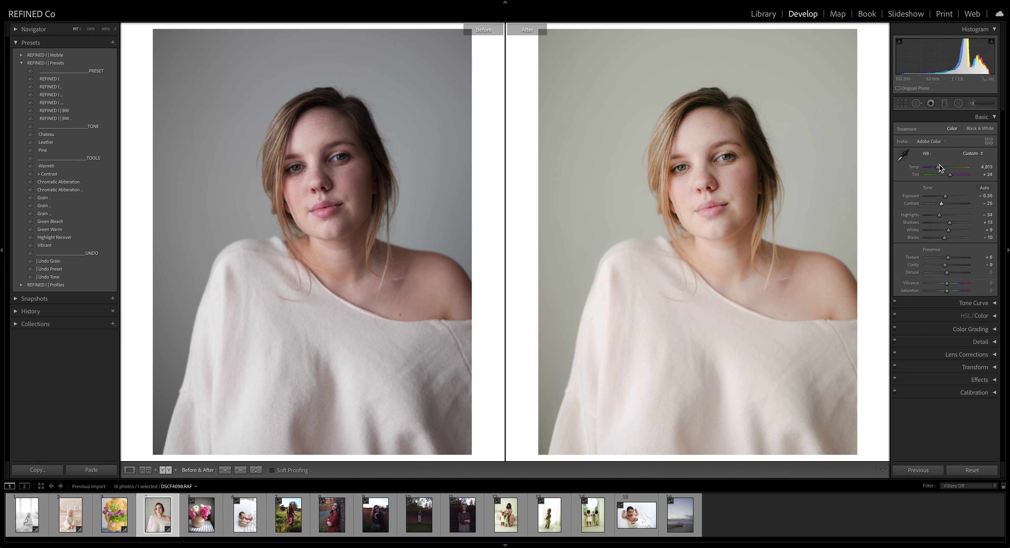
click(948, 197)
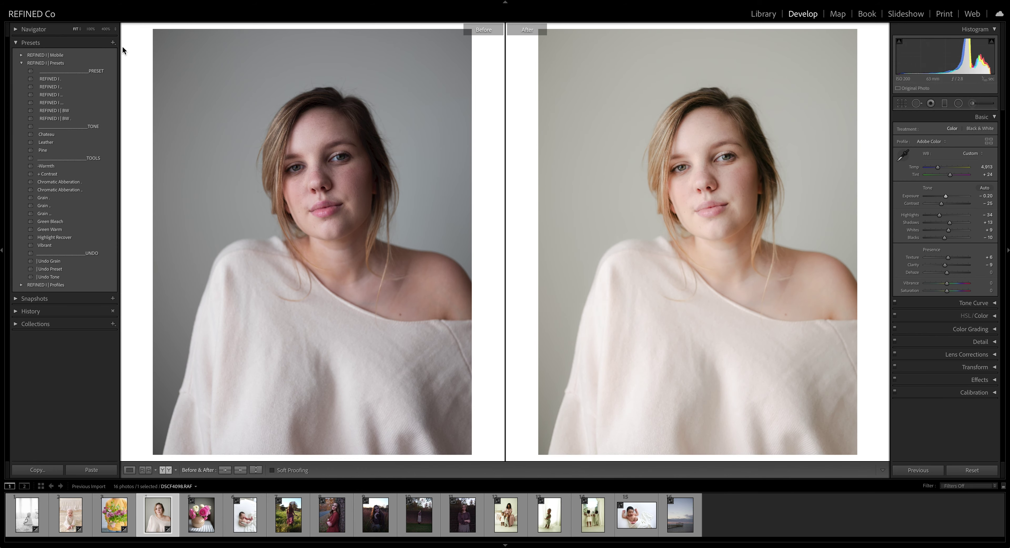
Try the Chateau and Leather tone presets on the portrait and apply Pine.
click(45, 135)
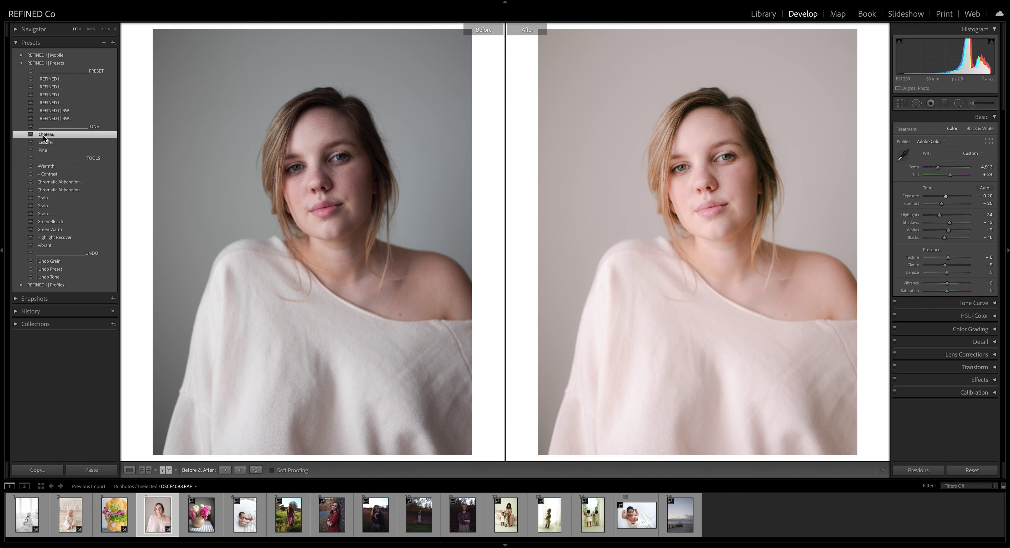
click(48, 144)
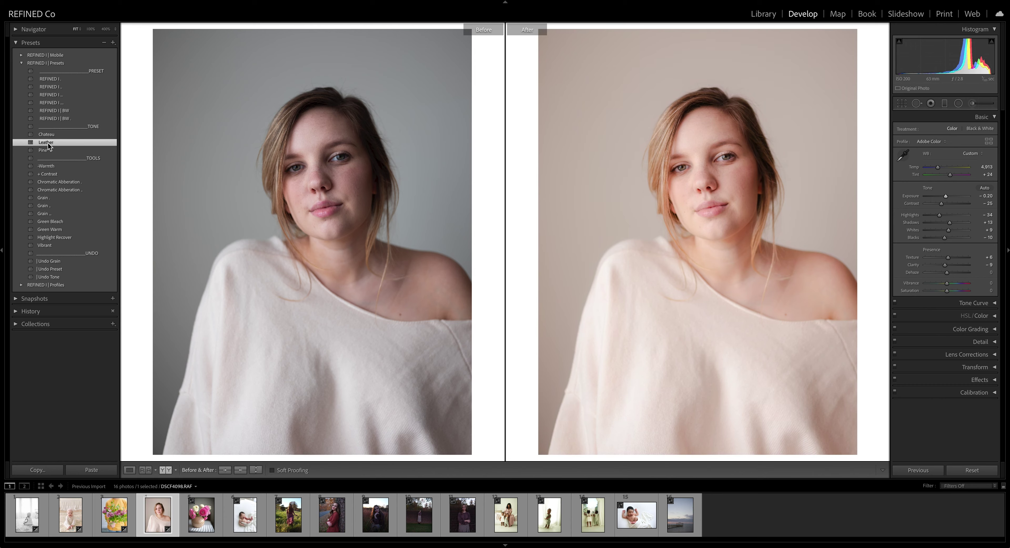
click(46, 151)
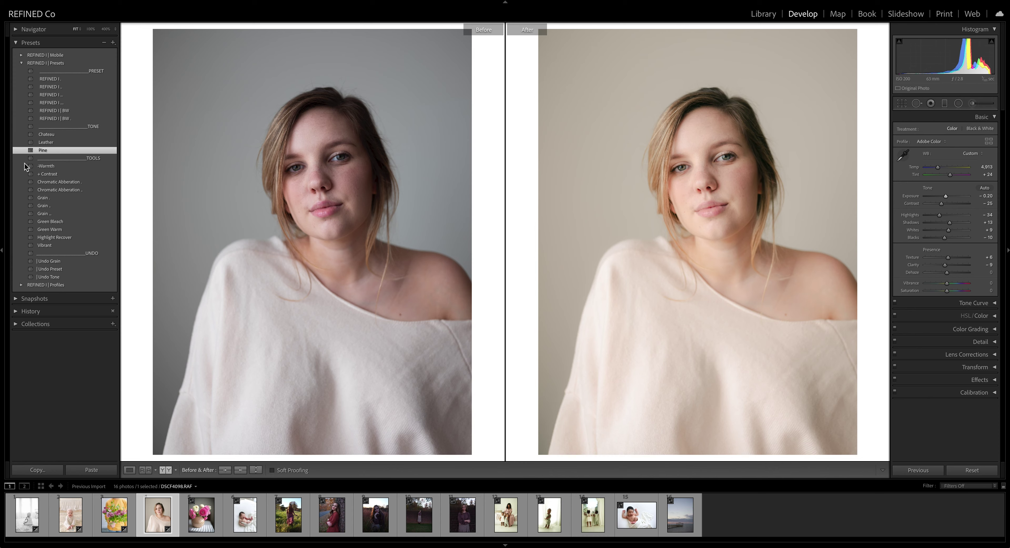
Try the four REFINED I colour presets on the portrait, ending on the second one.
click(55, 79)
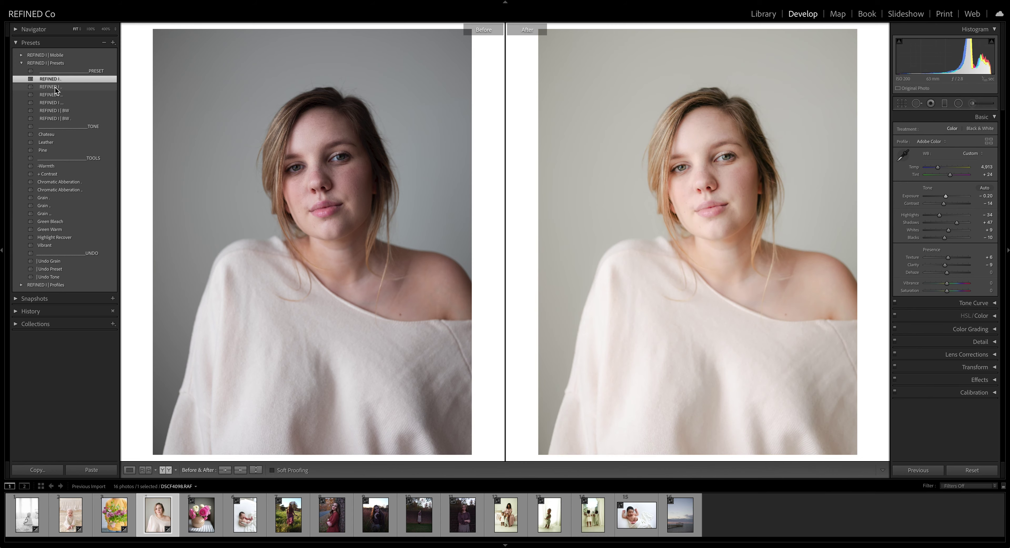
click(55, 86)
click(55, 95)
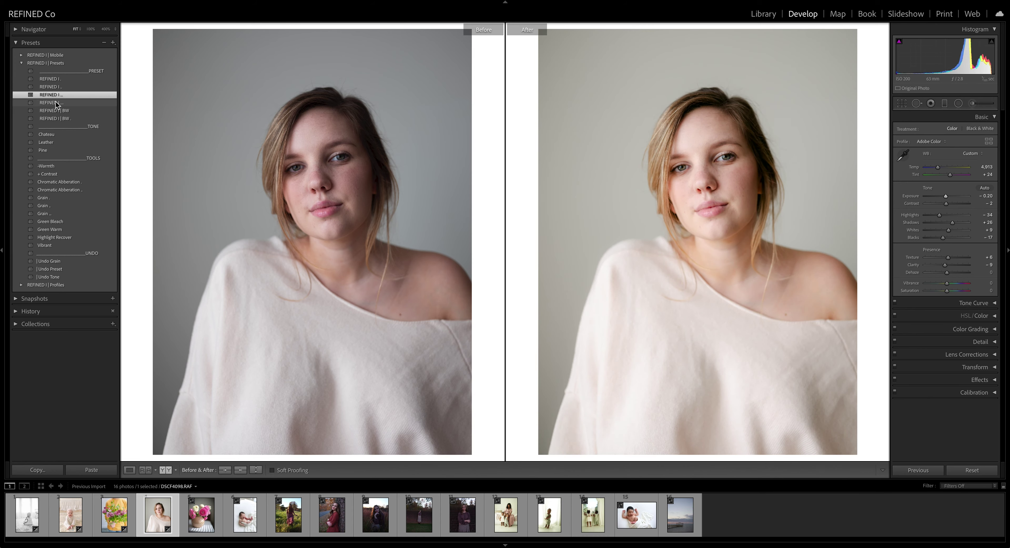
click(55, 103)
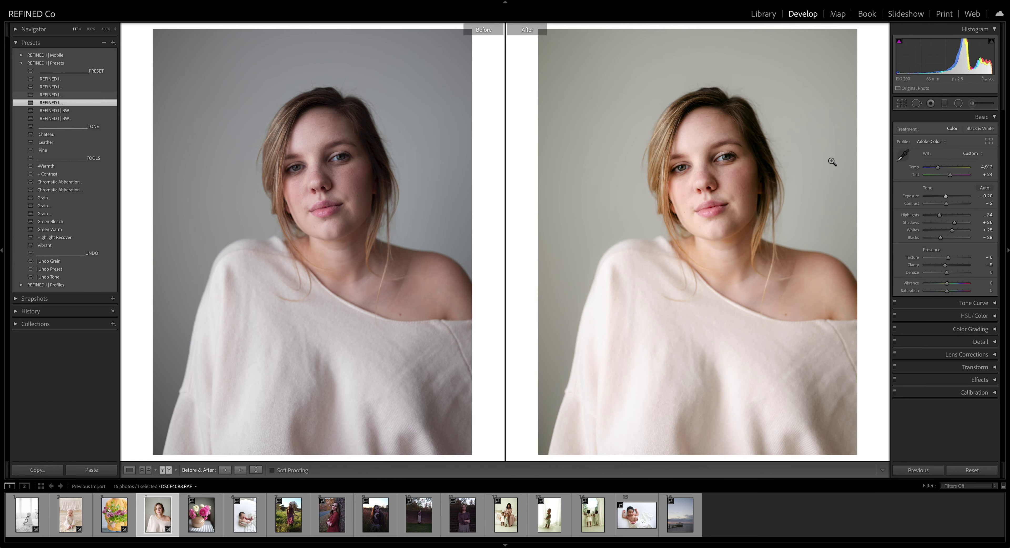
click(51, 93)
click(53, 87)
click(55, 80)
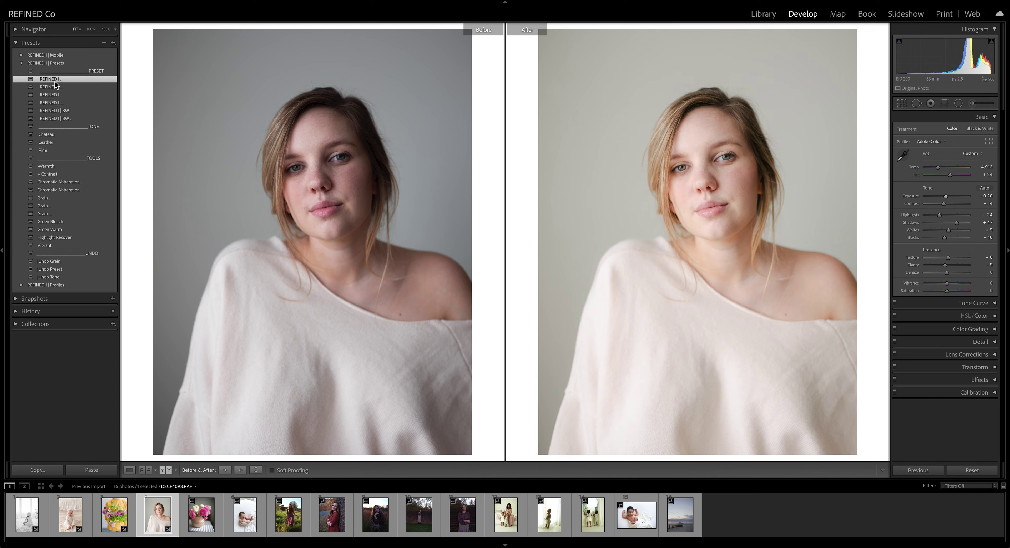
click(52, 85)
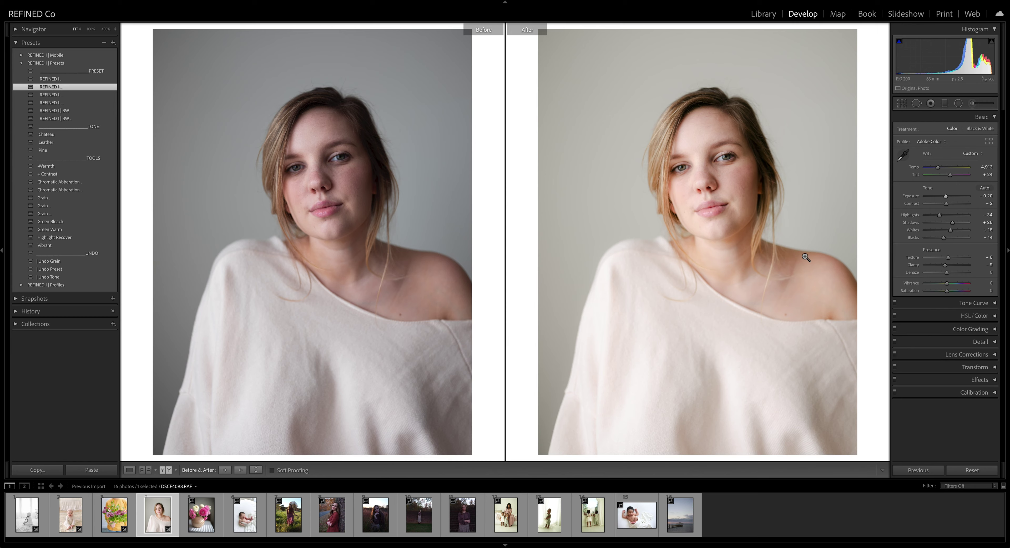
Reset all of the portrait's edits and apply the first REFINED I black-and-white preset.
click(972, 470)
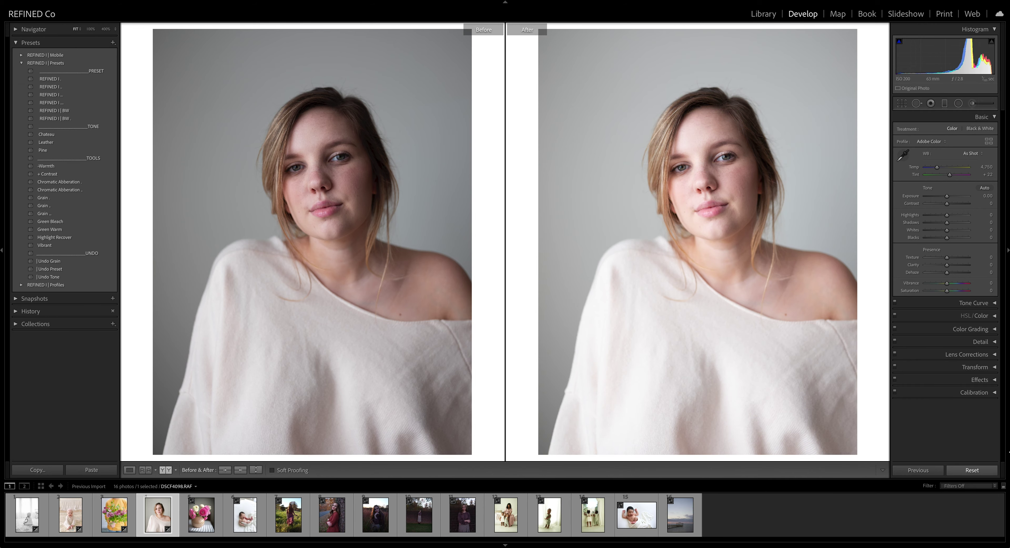
click(57, 111)
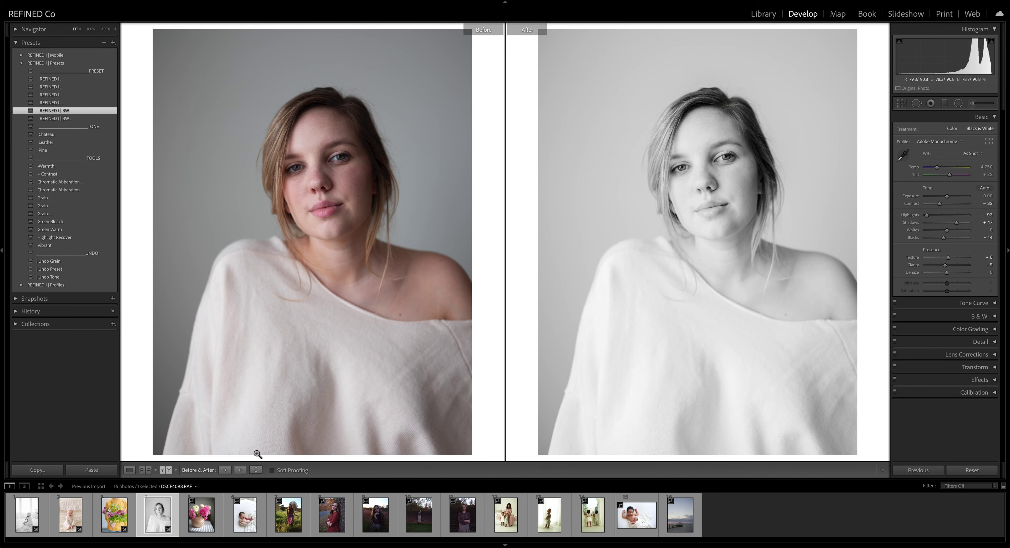
Set the black-and-white portrait's exposure to -0.40, contrast to -1, shadows to +61 and blacks to +1.
drag(948, 198, 946, 199)
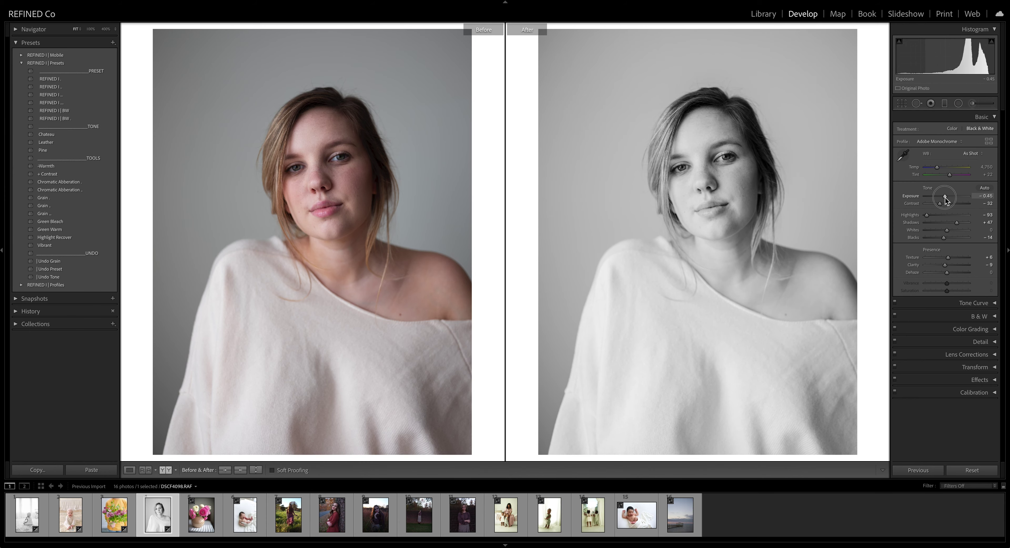
mouse_move(945, 199)
mouse_down()
mouse_move(964, 225)
mouse_move(935, 207)
mouse_up()
drag(936, 210, 948, 238)
click(945, 238)
drag(939, 204, 960, 223)
Apply the third Grain preset to the portrait and inspect the grain on the woman's face up close.
click(48, 214)
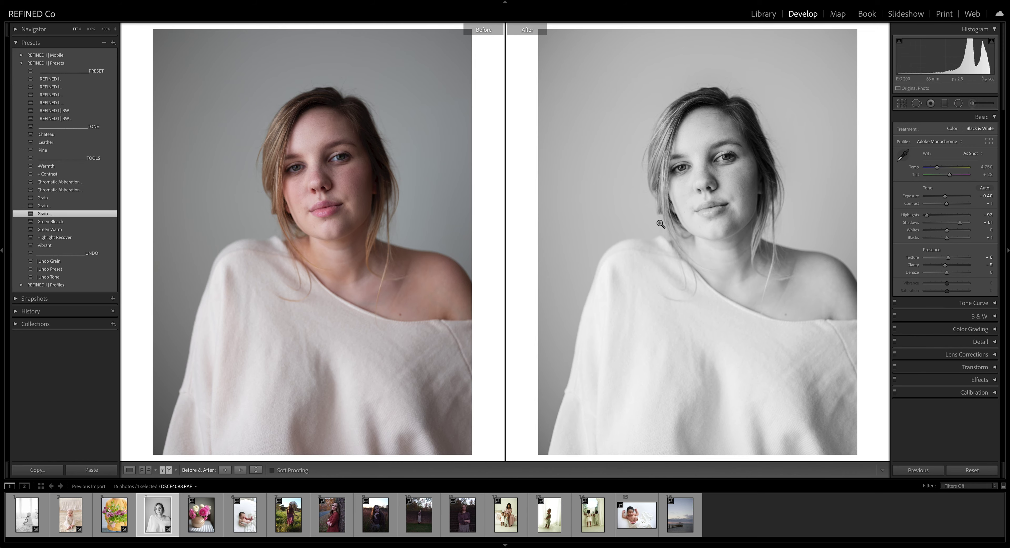
click(664, 197)
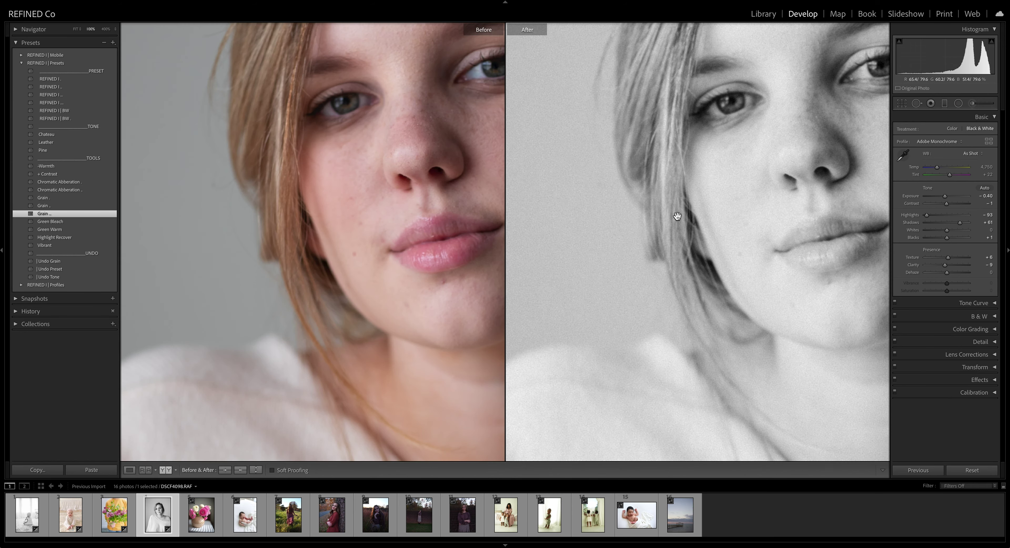
drag(819, 216, 721, 253)
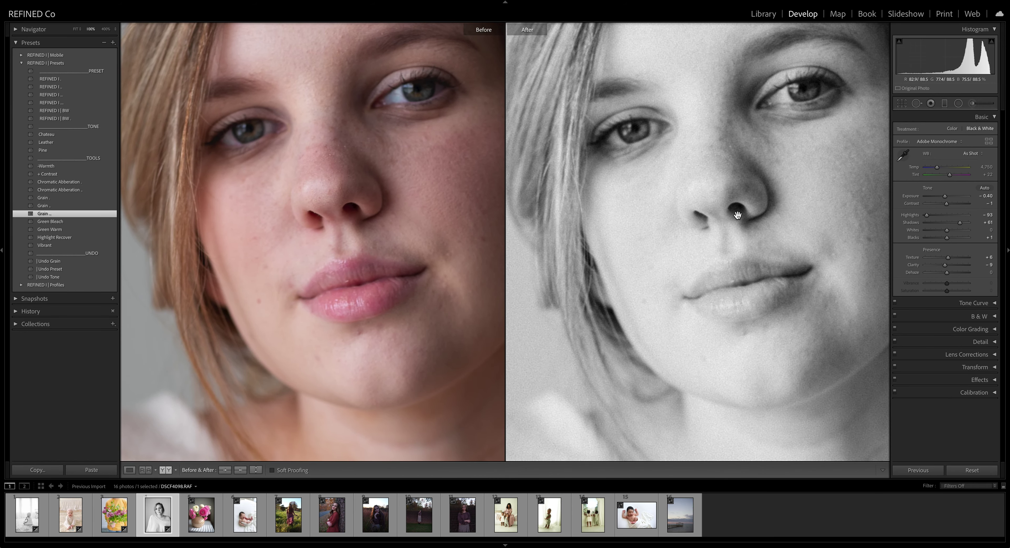
click(718, 243)
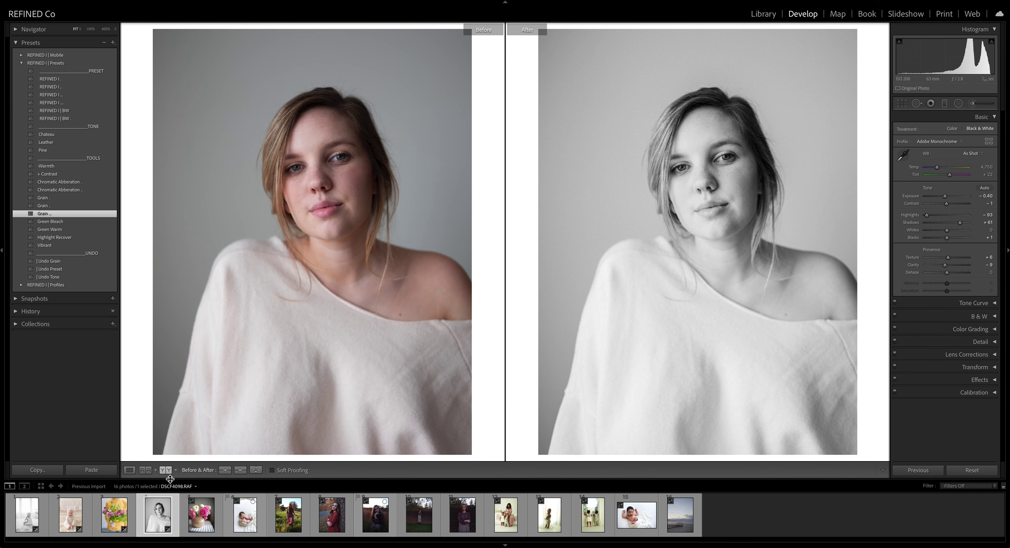
Apply the first REFINED I preset to the pink flower vase photo and set exposure to +0.45 and temperature to 5,137.
click(202, 515)
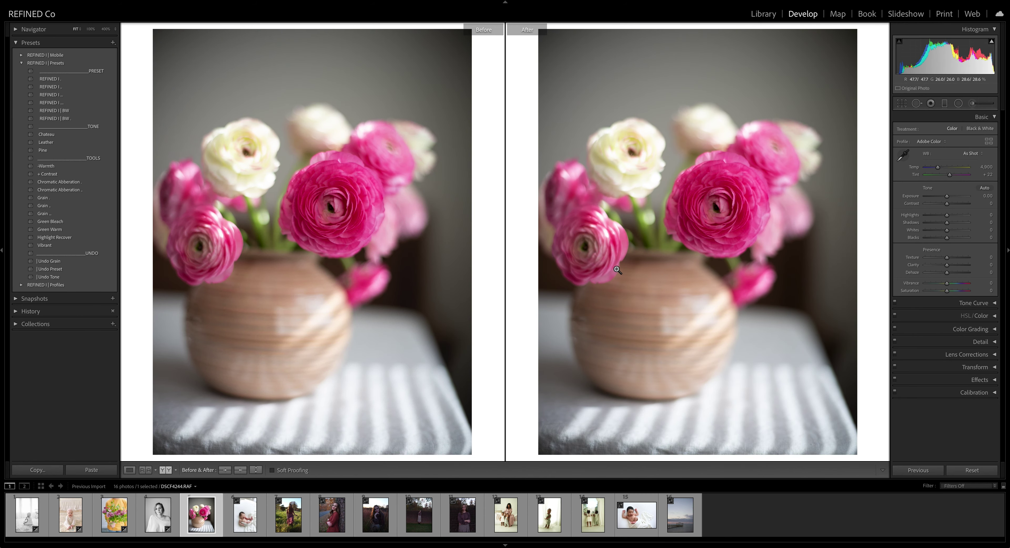
click(55, 79)
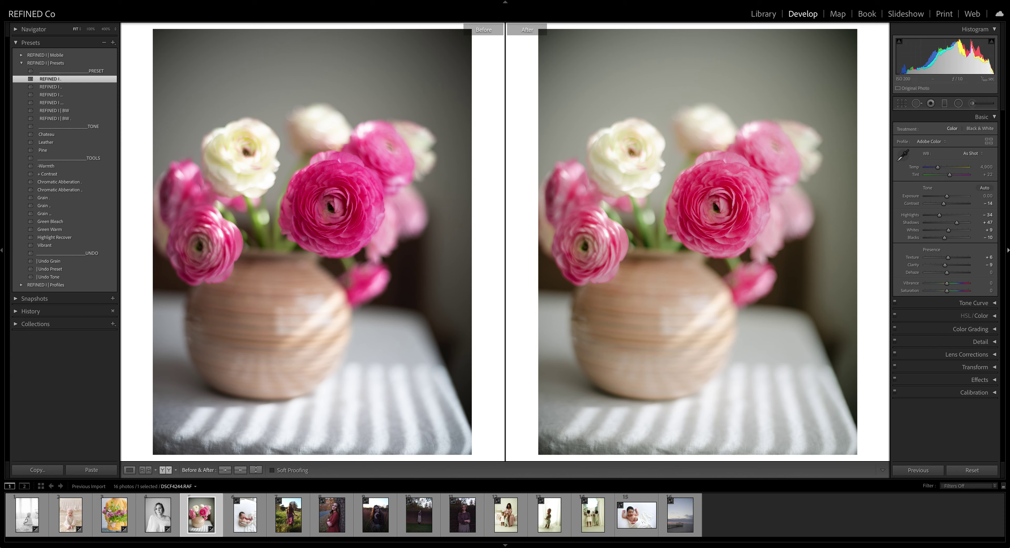
drag(946, 196, 940, 169)
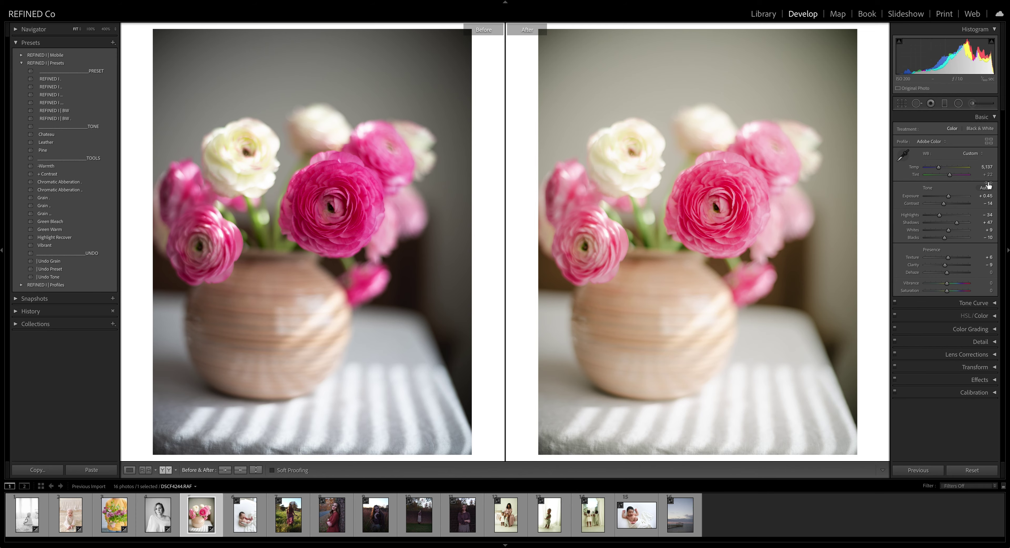
Try a 4 x 3 crop aspect ratio on the flower vase photo.
key(r)
click(972, 133)
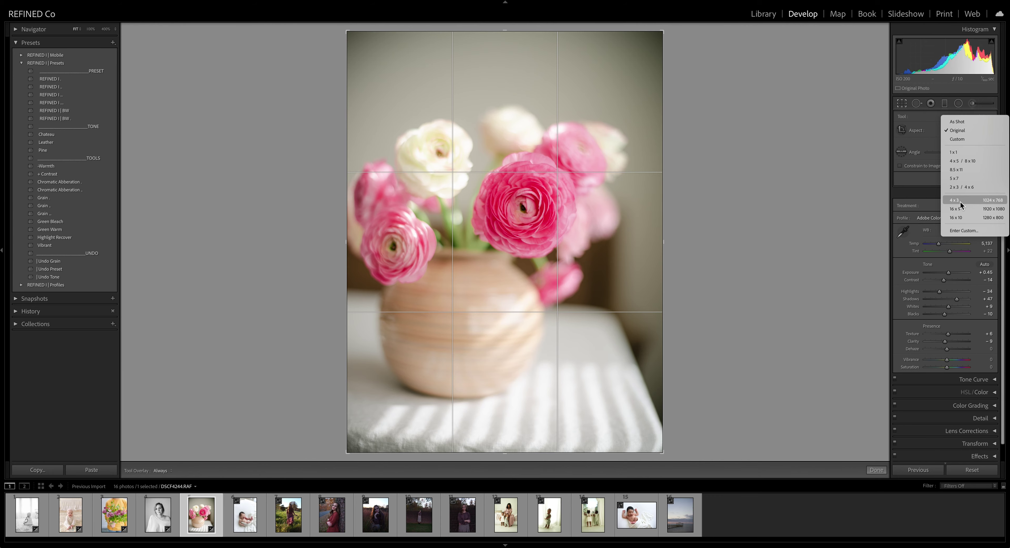
click(961, 201)
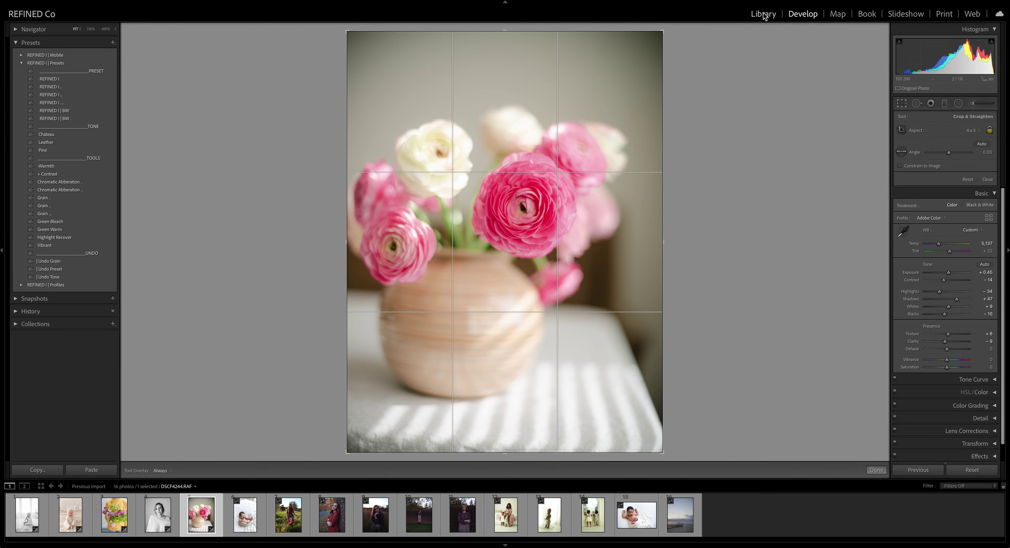
Check the flower photo's camera metadata in the Library module and return to Develop.
click(764, 16)
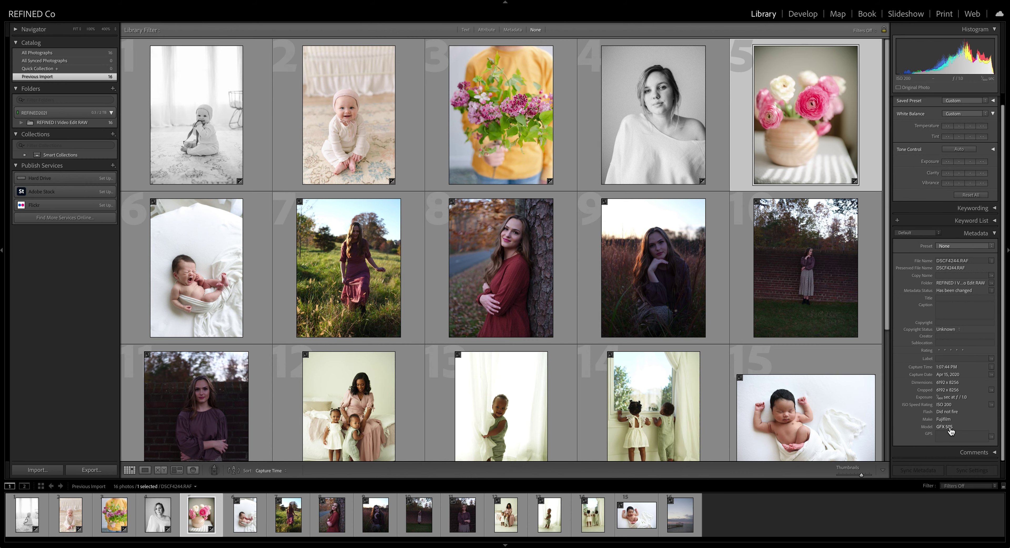
click(791, 17)
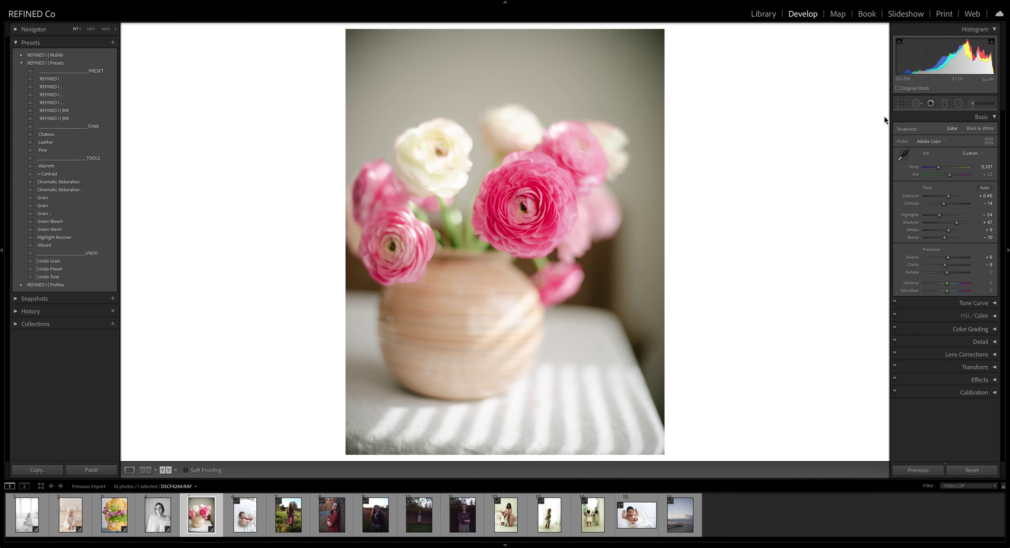
Set the flower photo's exposure to +0.60 and crop it tighter at the original aspect ratio with a -0.75 angle.
drag(951, 200, 951, 201)
click(901, 104)
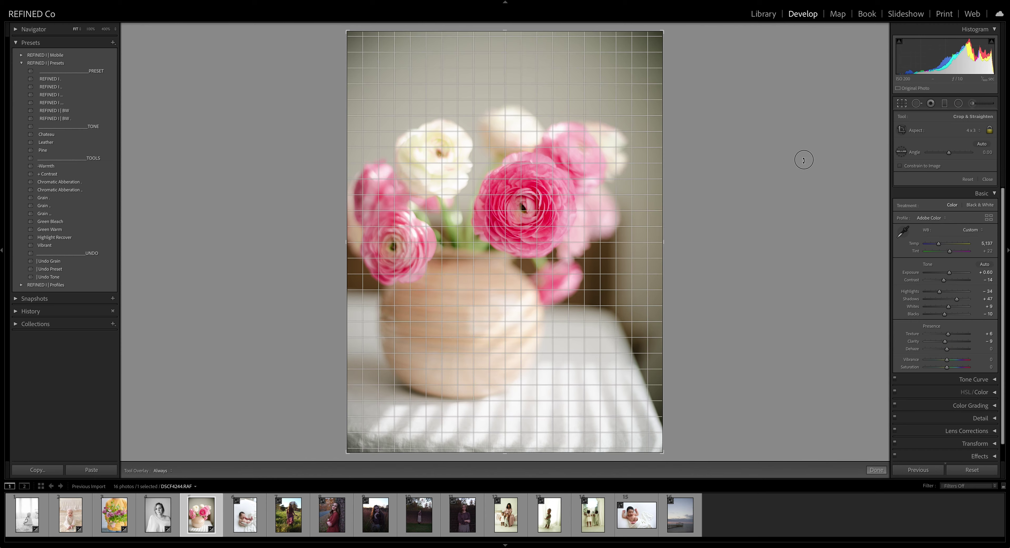
drag(660, 35, 645, 52)
drag(536, 218, 541, 217)
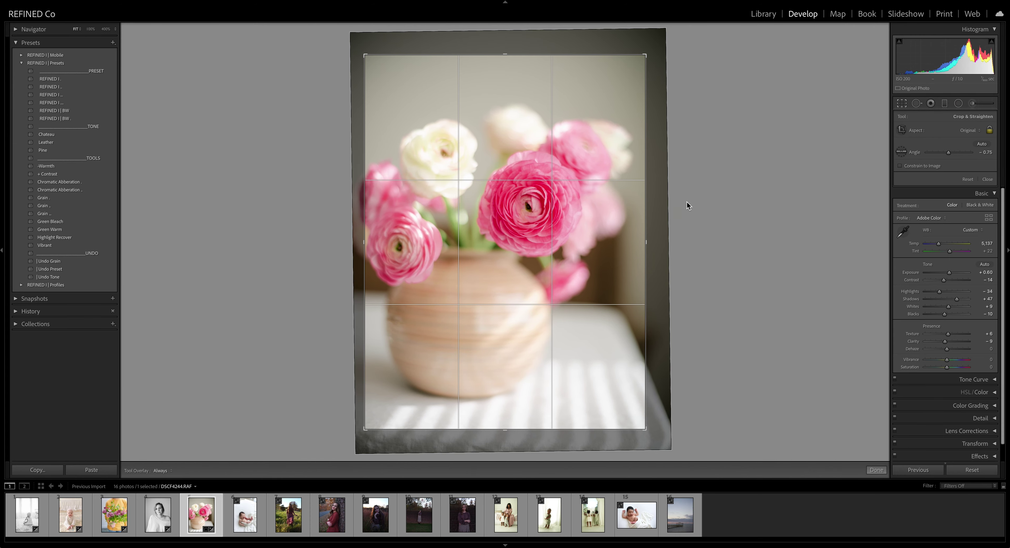
key(Return)
Set the flower photo's temperature to 4,844 and apply the Vibrant tool preset, comparing the photo with and without it.
drag(939, 167, 940, 172)
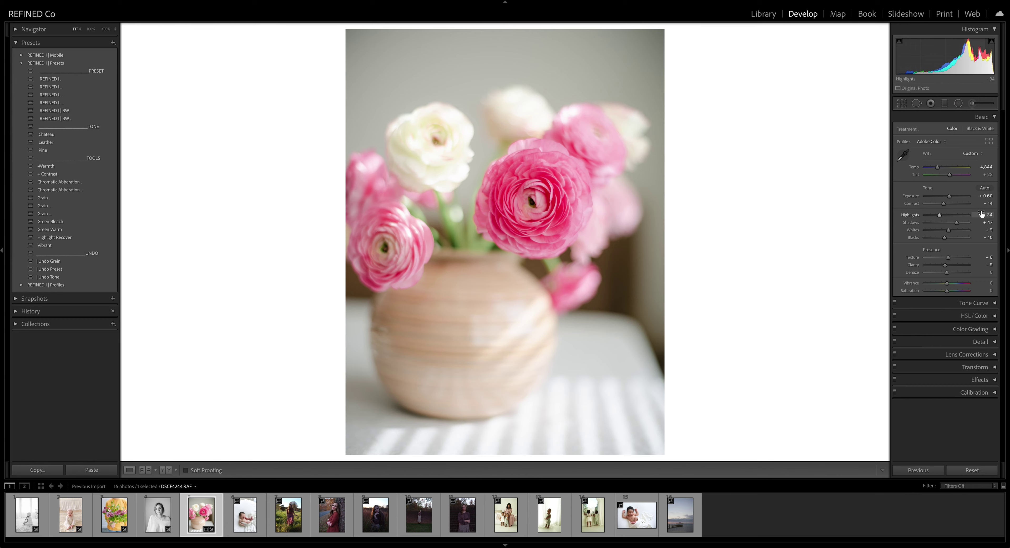
click(57, 246)
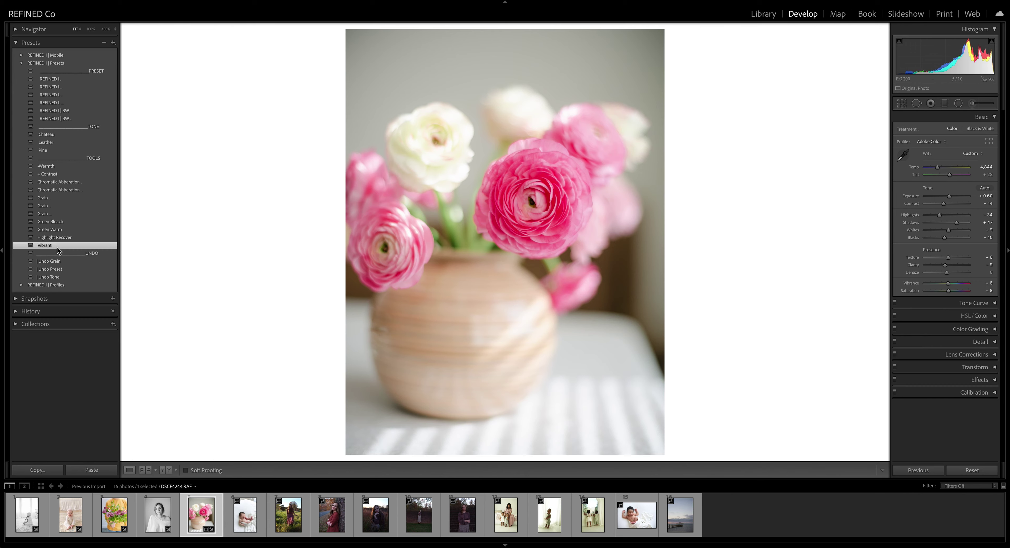
key(ctrl+z)
click(57, 247)
key(ctrl+z)
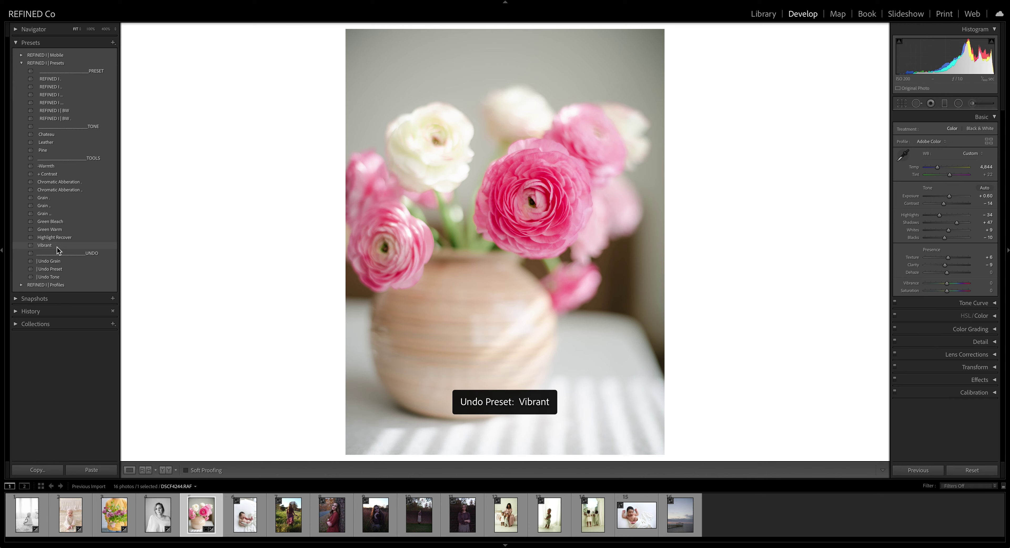
key(ctrl+z)
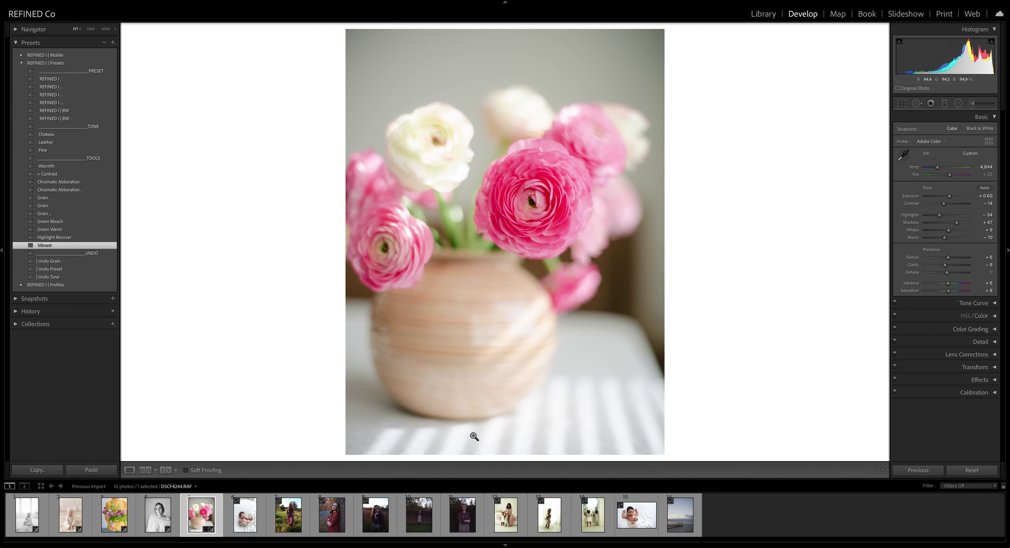
Apply the Highlight Recover tool preset to the flower photo, comparing the photo with and without it.
click(52, 237)
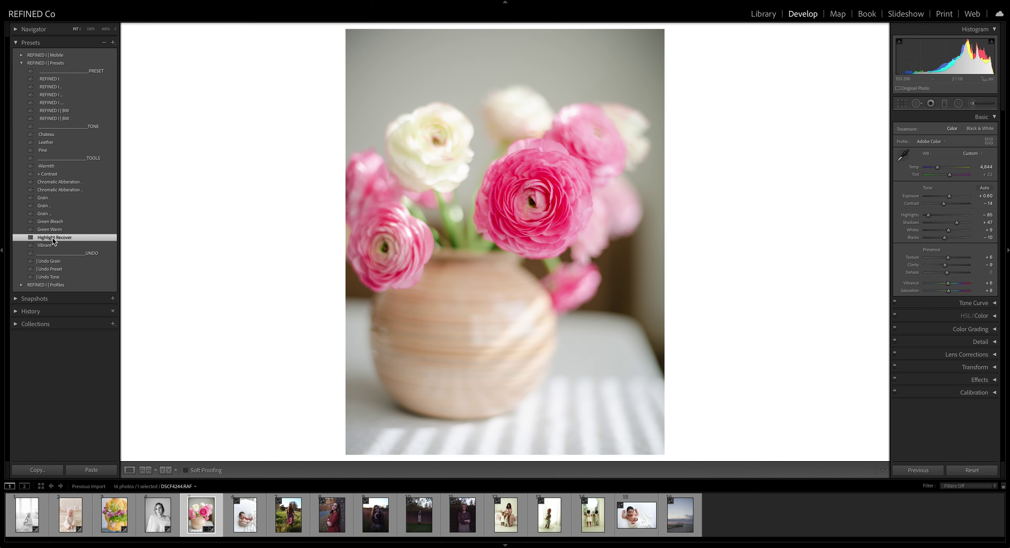
key(ctrl+z)
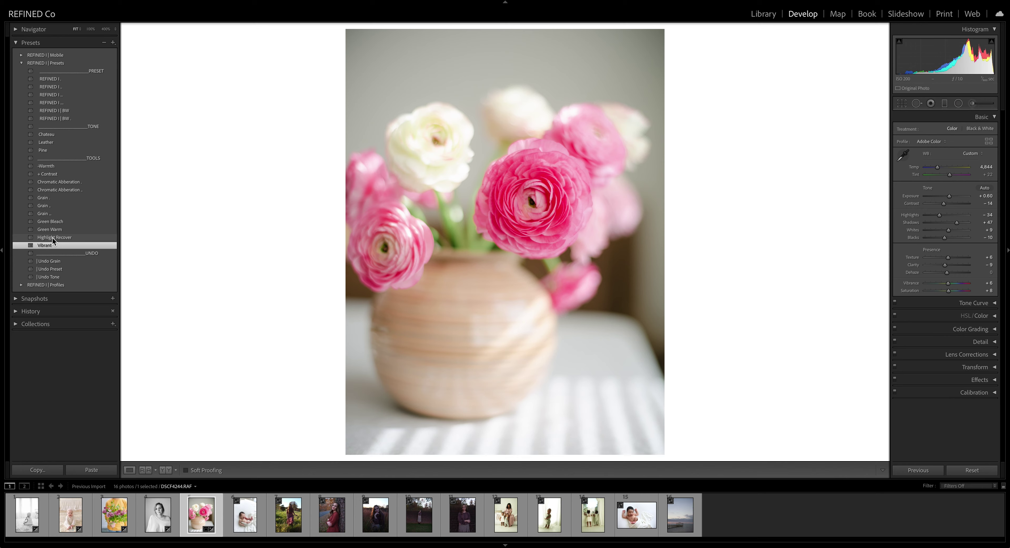
click(52, 237)
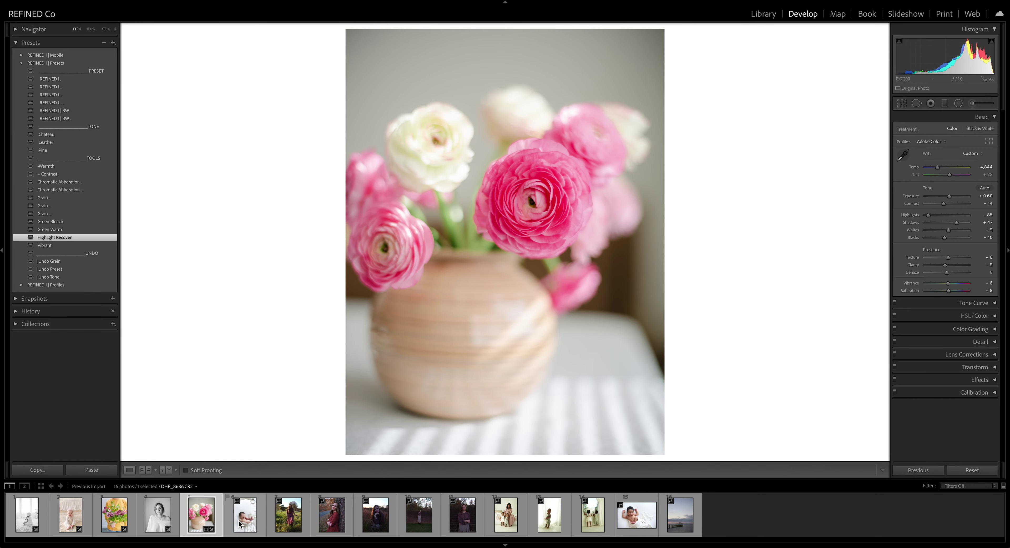
Crop the yawning newborn photo tighter around the baby, cutting out the background objects above the white blanket.
click(246, 514)
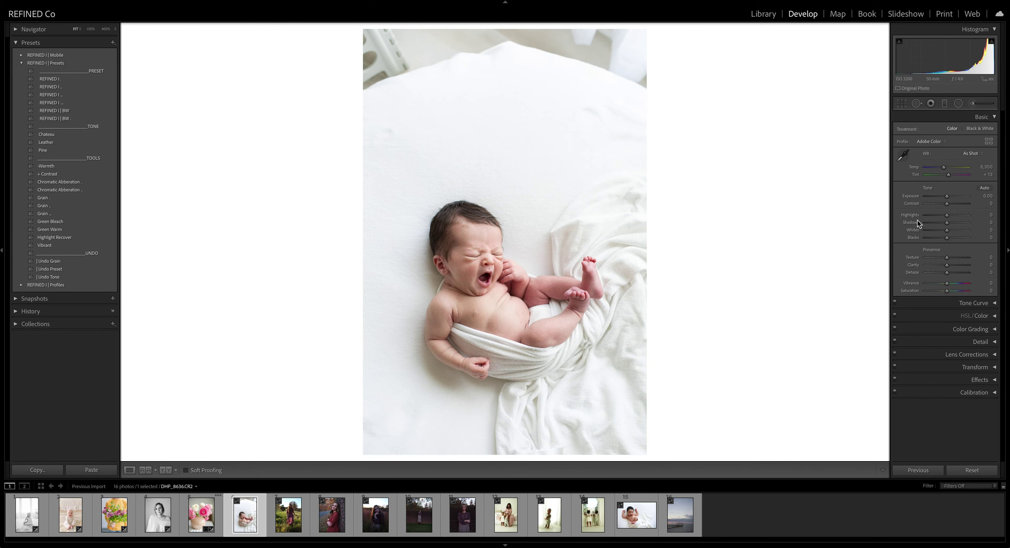
key(r)
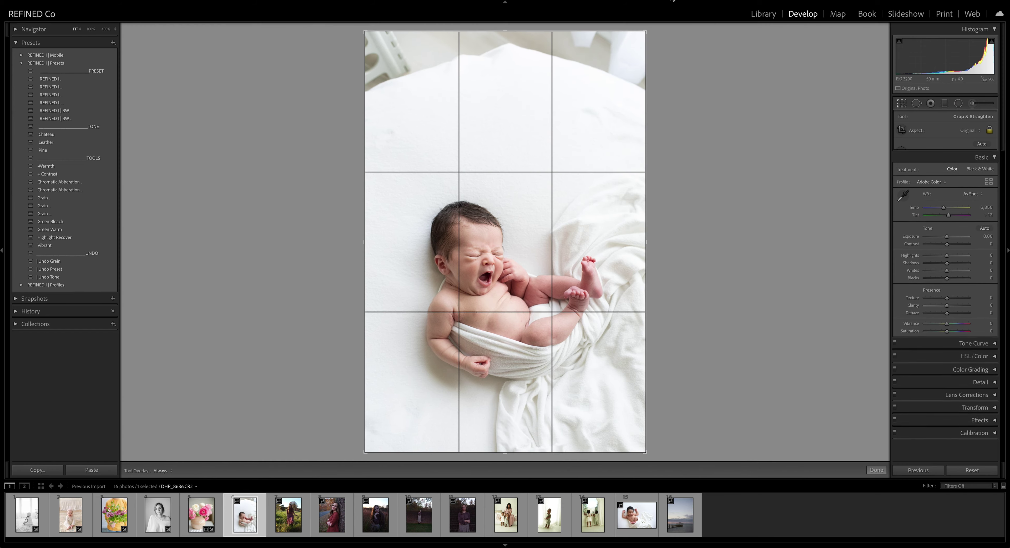
drag(646, 32, 628, 62)
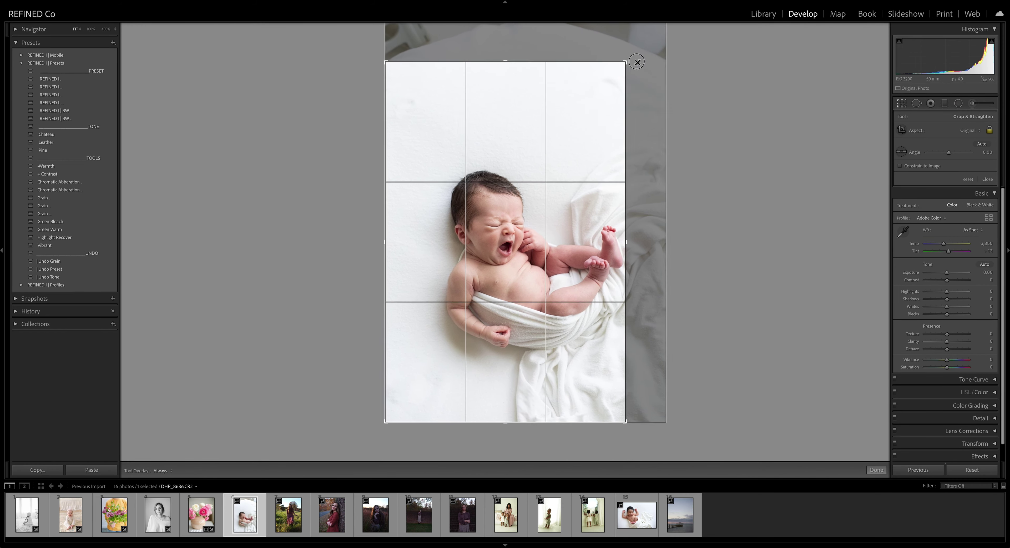
drag(552, 204, 550, 200)
key(Return)
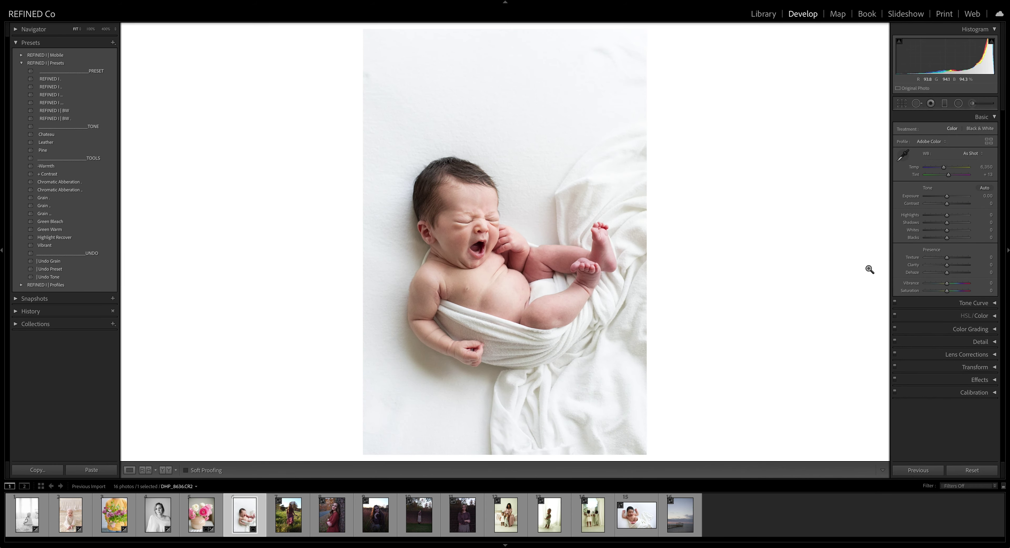
Set the newborn photo's exposure to -0.70, try the first REFINED I preset and apply the second.
drag(947, 197, 945, 199)
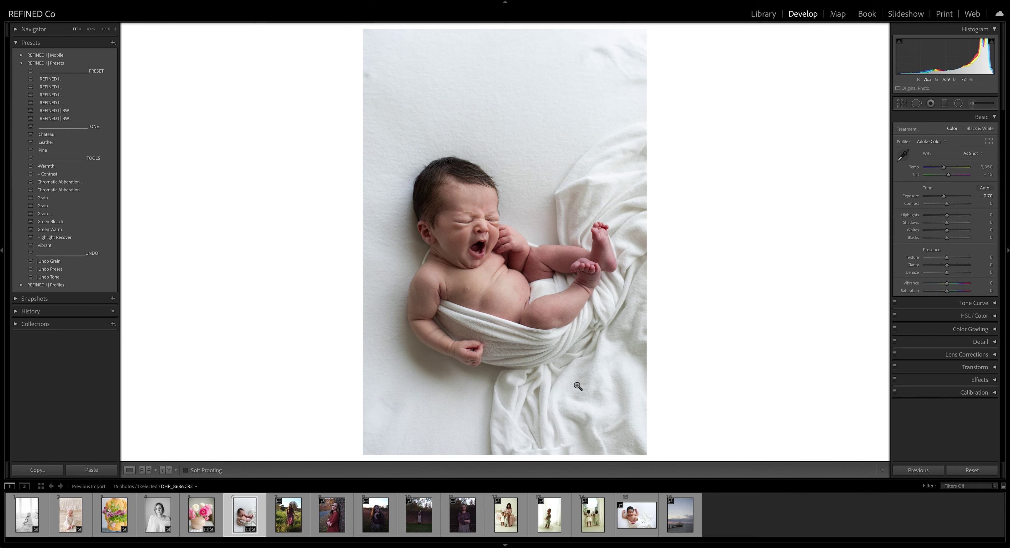
click(57, 81)
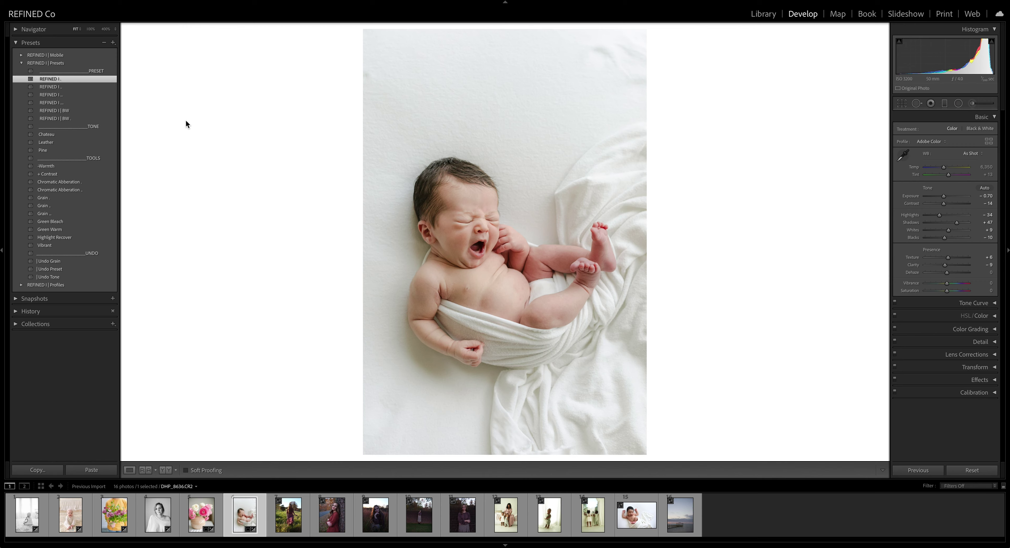
click(66, 87)
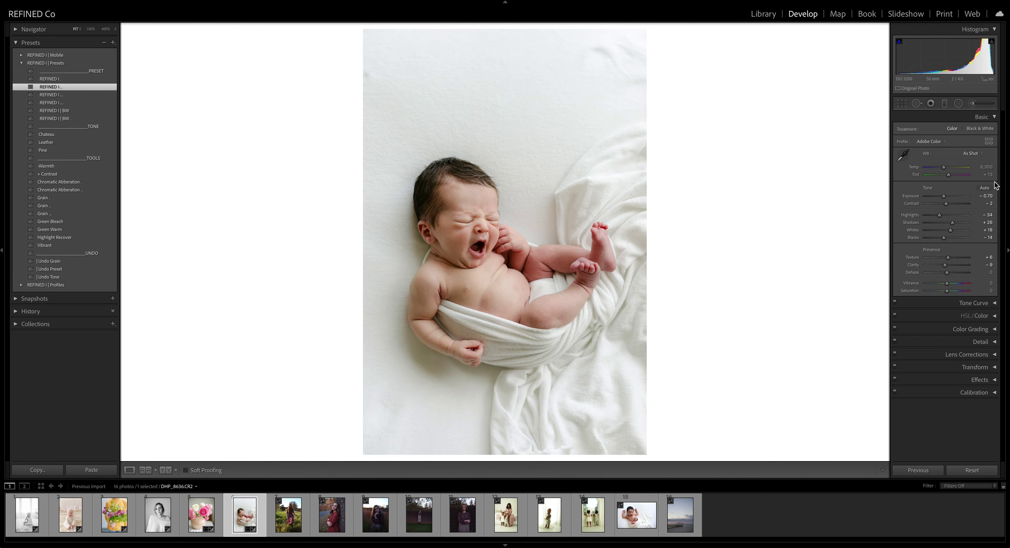
Set the newborn photo's temperature to 6,417, exposure to -0.60, contrast to -29 and shadows to +44, and compare it side by side with the Before version.
drag(947, 203, 945, 168)
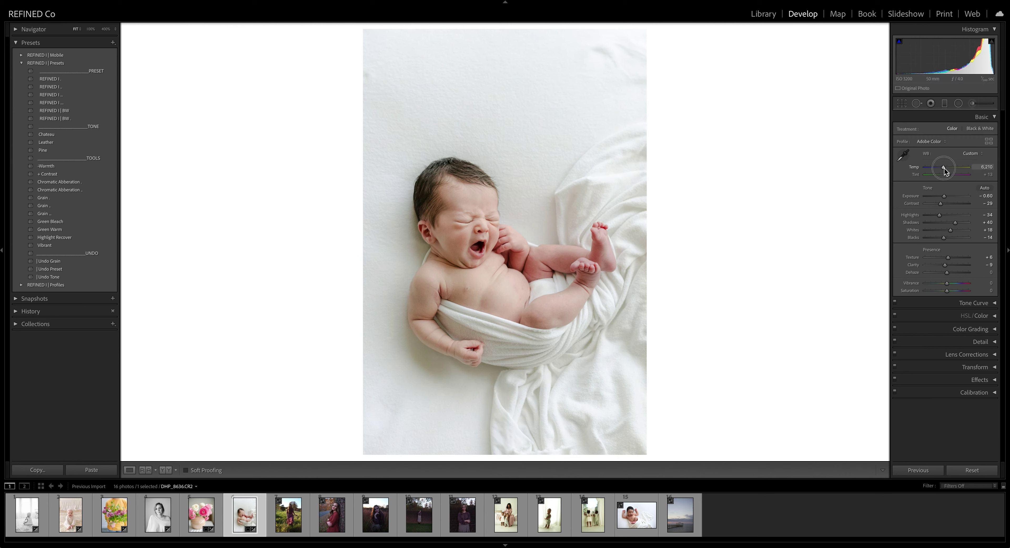
drag(945, 172, 946, 172)
drag(956, 223, 957, 223)
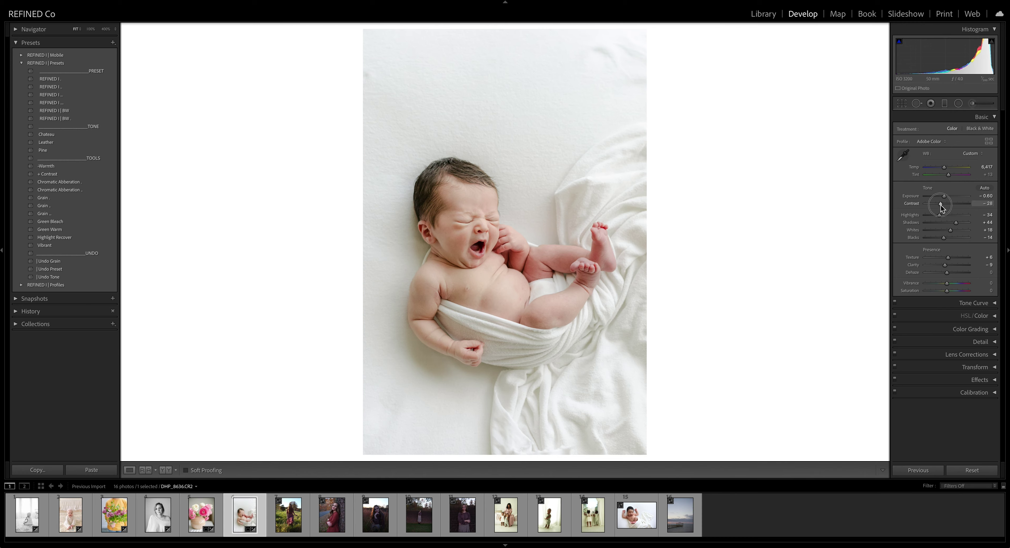
click(506, 275)
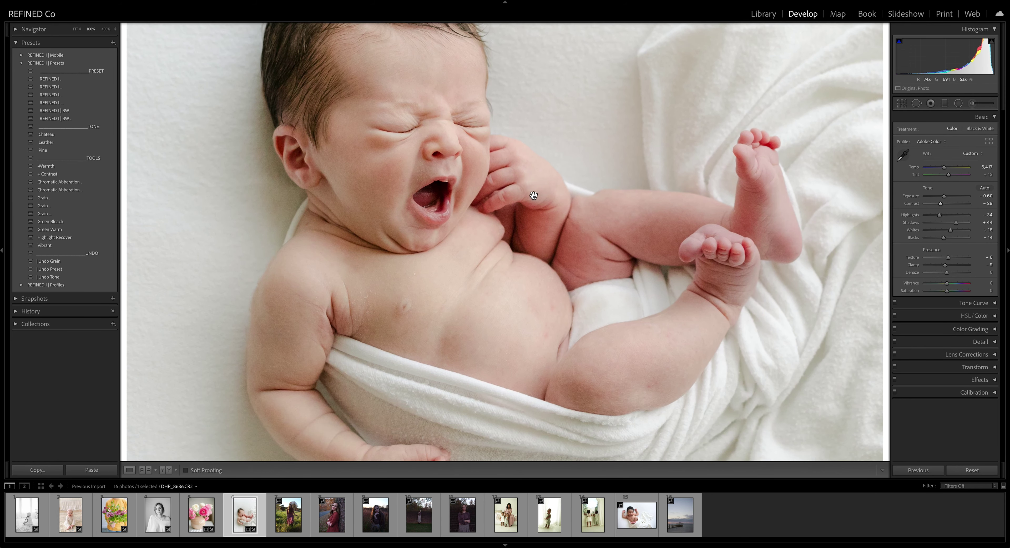
drag(523, 180, 517, 212)
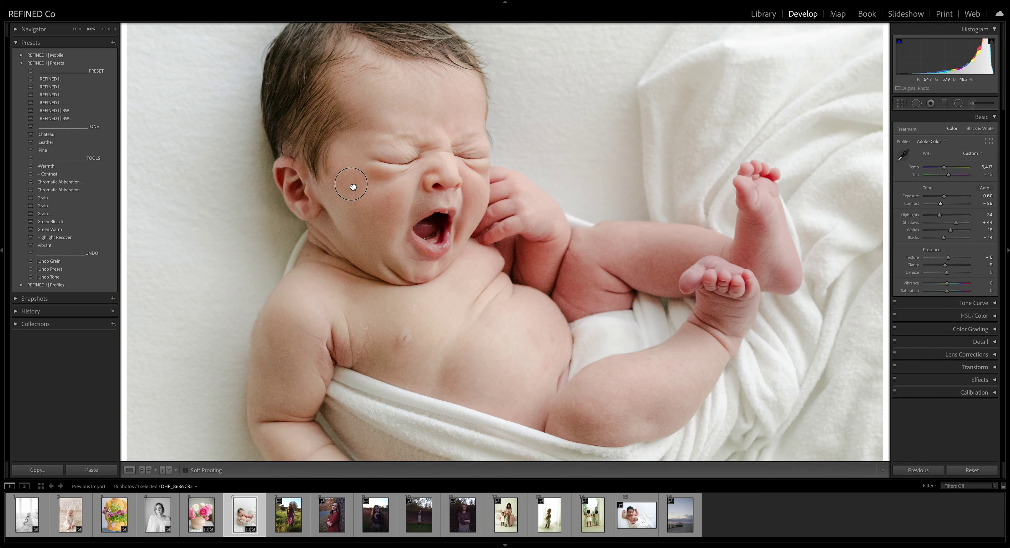
drag(338, 185, 379, 243)
click(440, 292)
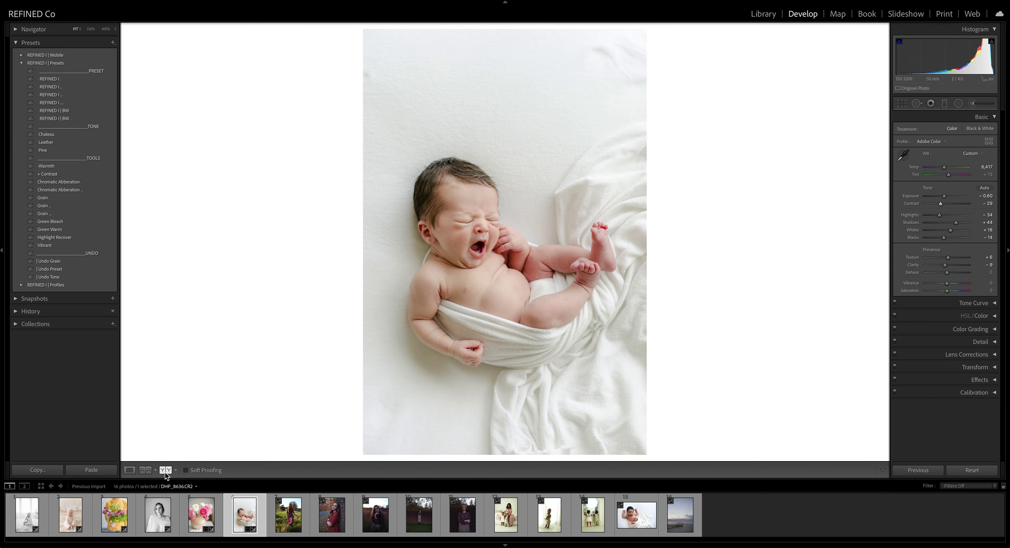
key(y)
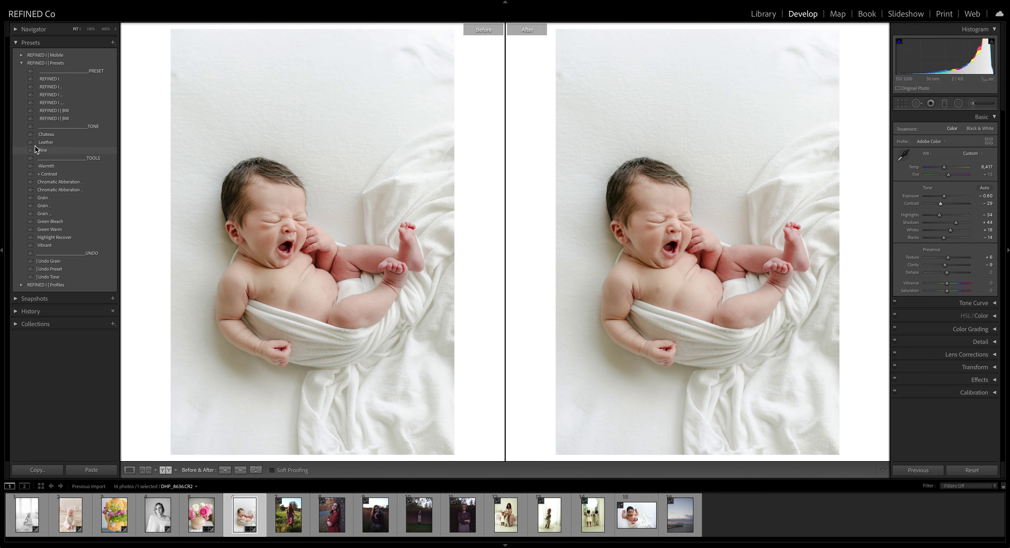
Try the Chateau, Leather and Pine tones on the newborn photo and apply the Undo Preset reset.
click(52, 137)
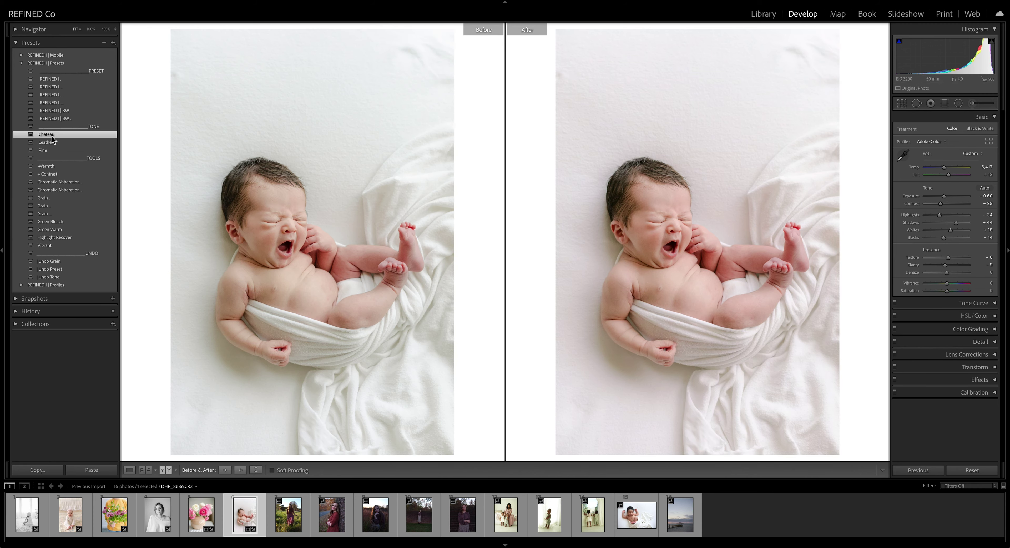
click(53, 143)
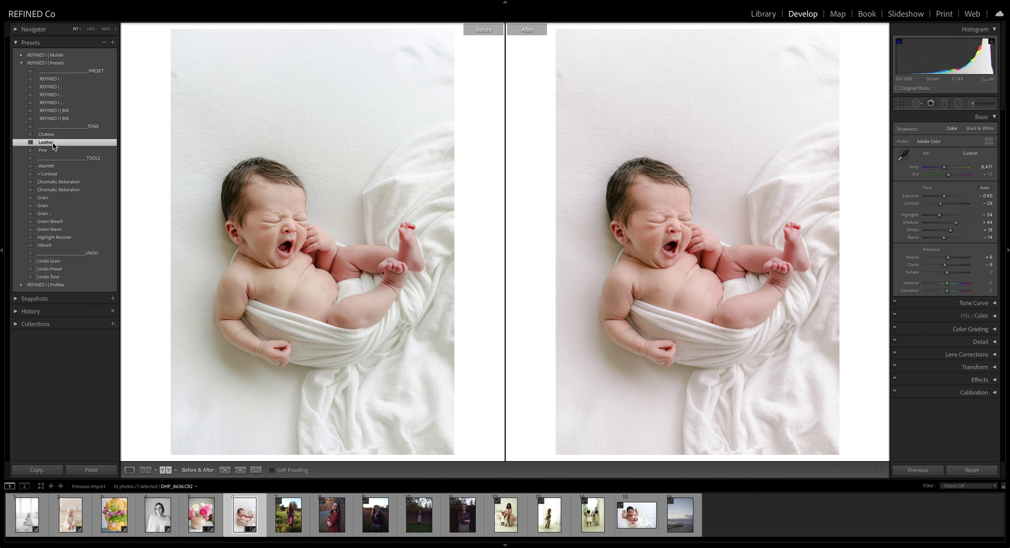
click(53, 151)
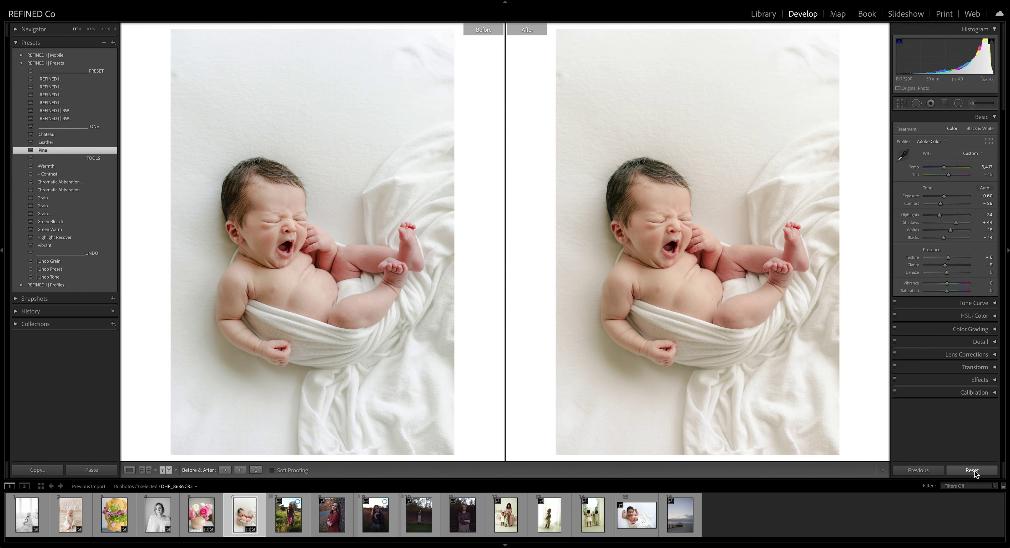
click(51, 269)
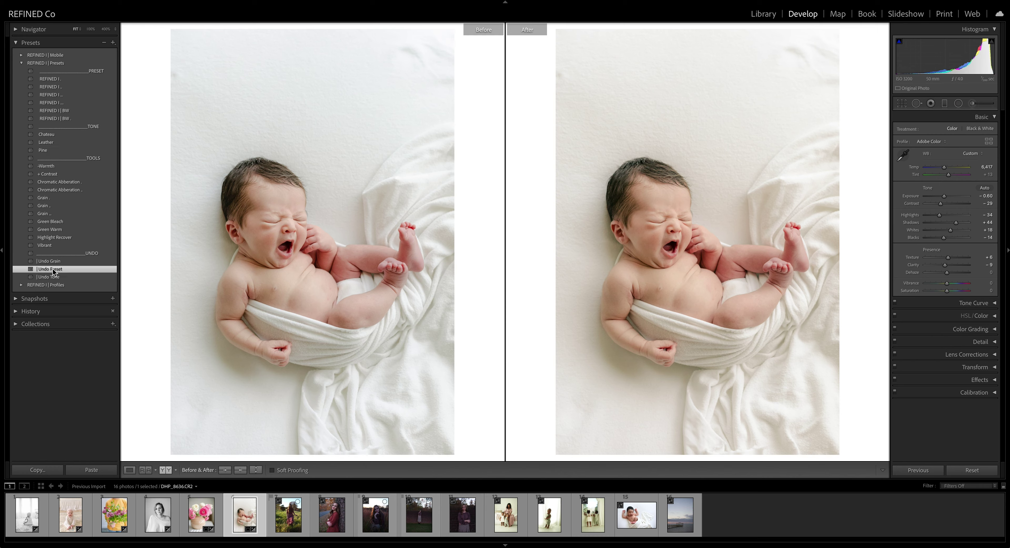
Try the first REFINED I BW preset on the newborn photo with an exposure tweak, and apply the second BW preset.
click(59, 111)
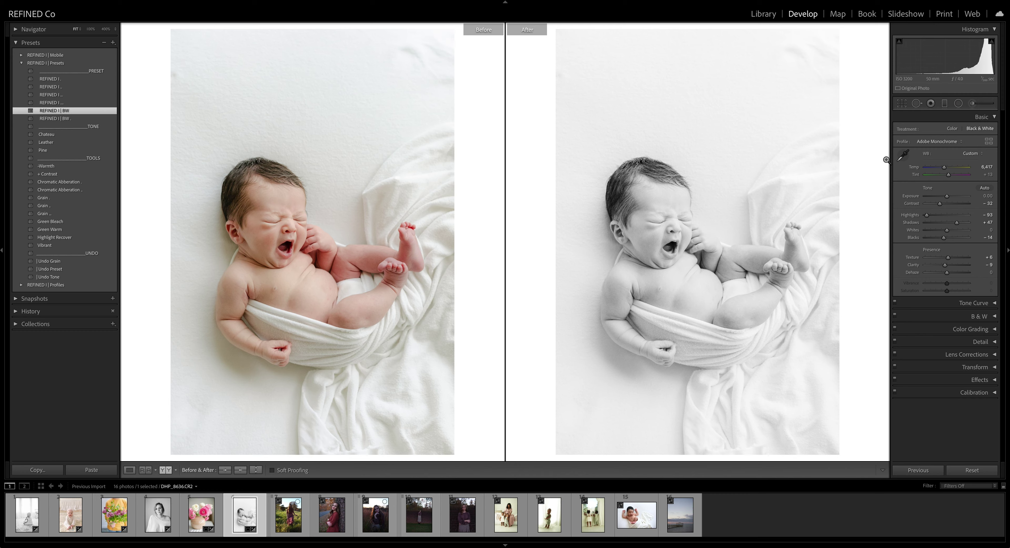
drag(948, 198, 947, 199)
click(60, 118)
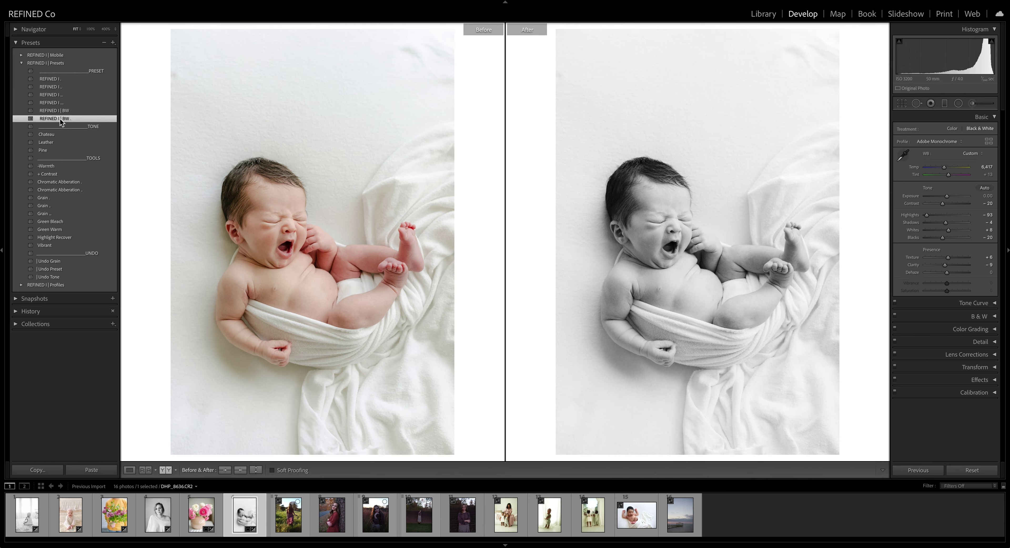
Add the third Grain tool preset to the black-and-white newborn photo and inspect the grain up close on the baby's face.
click(54, 214)
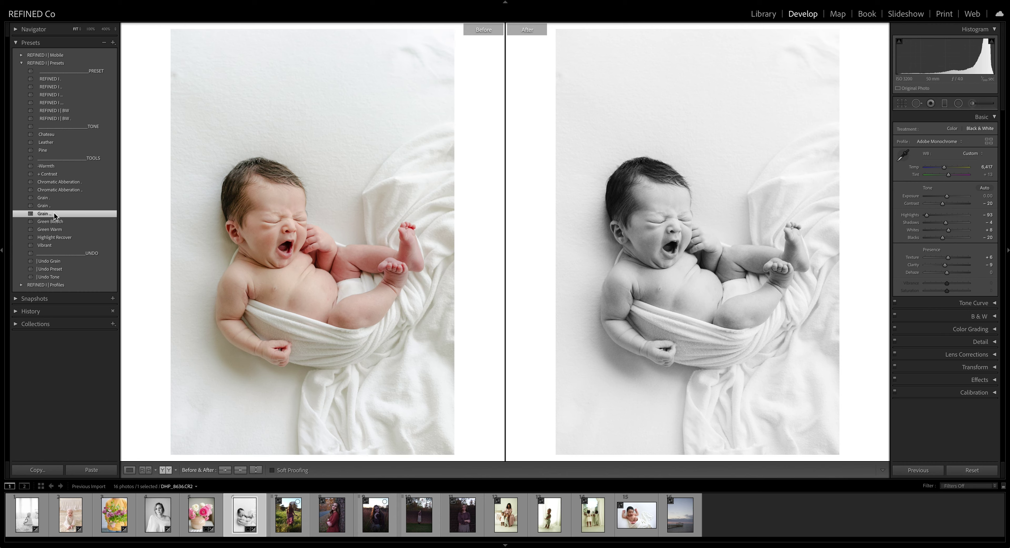
click(659, 249)
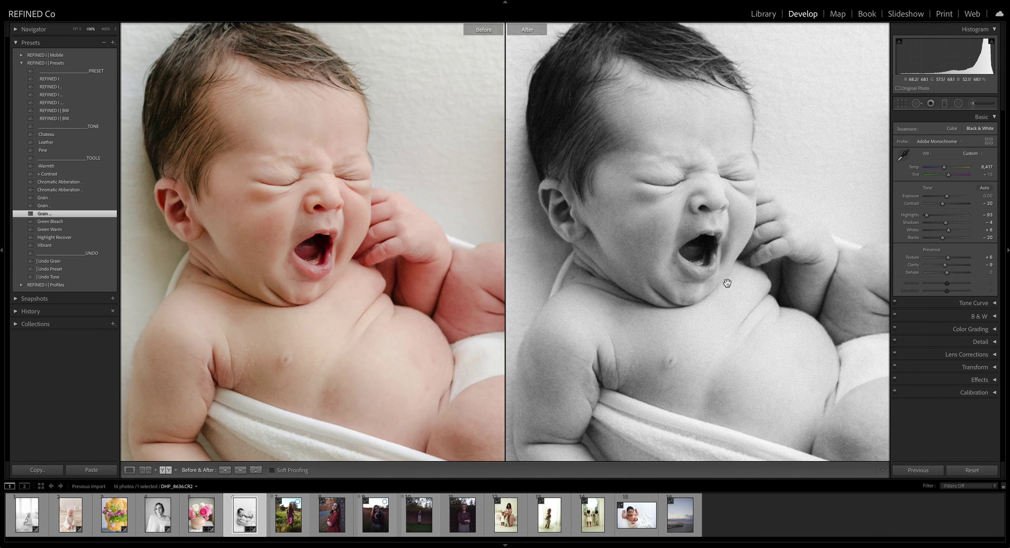
drag(721, 276, 753, 263)
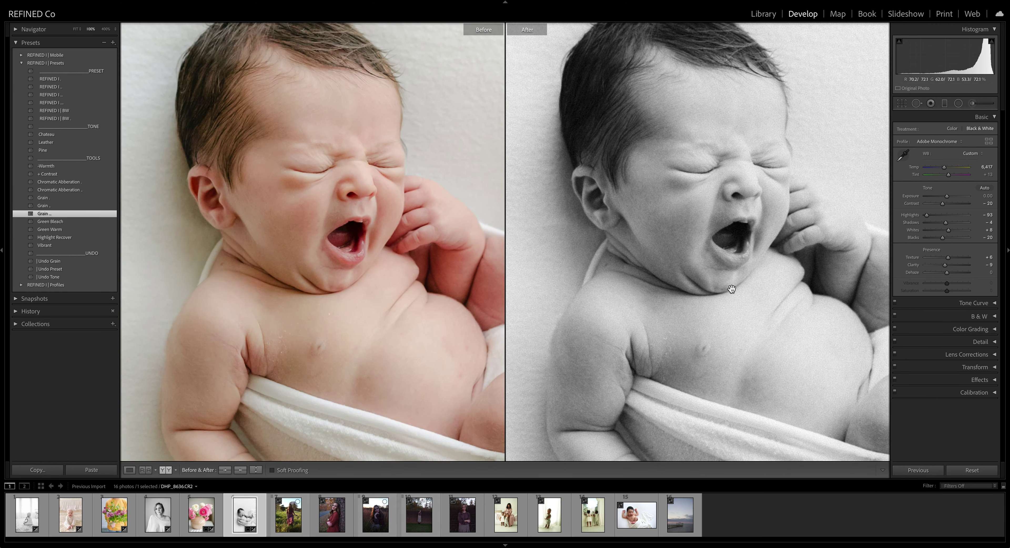
click(782, 263)
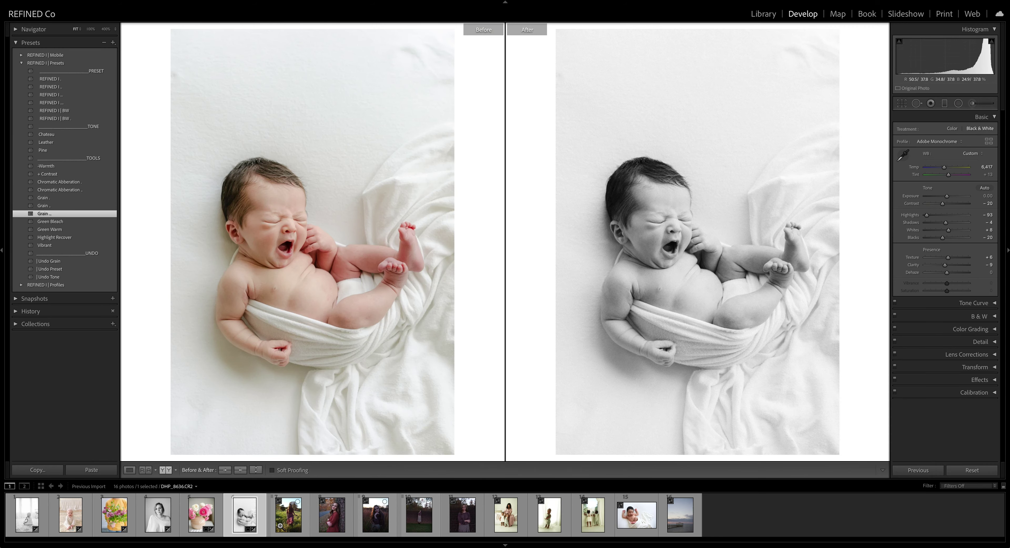
Open the photo of the woman walking in the field, apply the first REFINED I preset, and set exposure to +0.30 and shadows to +71.
click(285, 526)
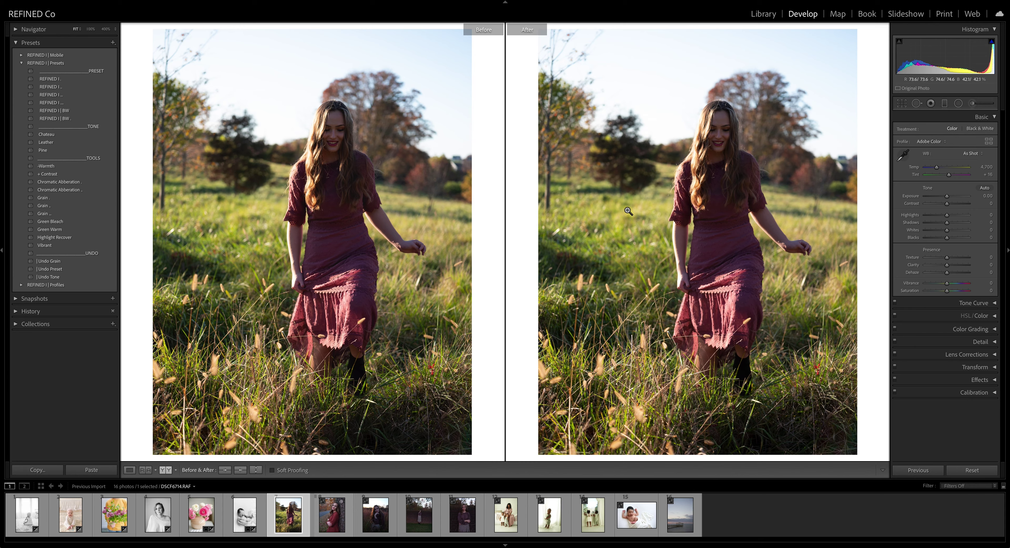
click(56, 80)
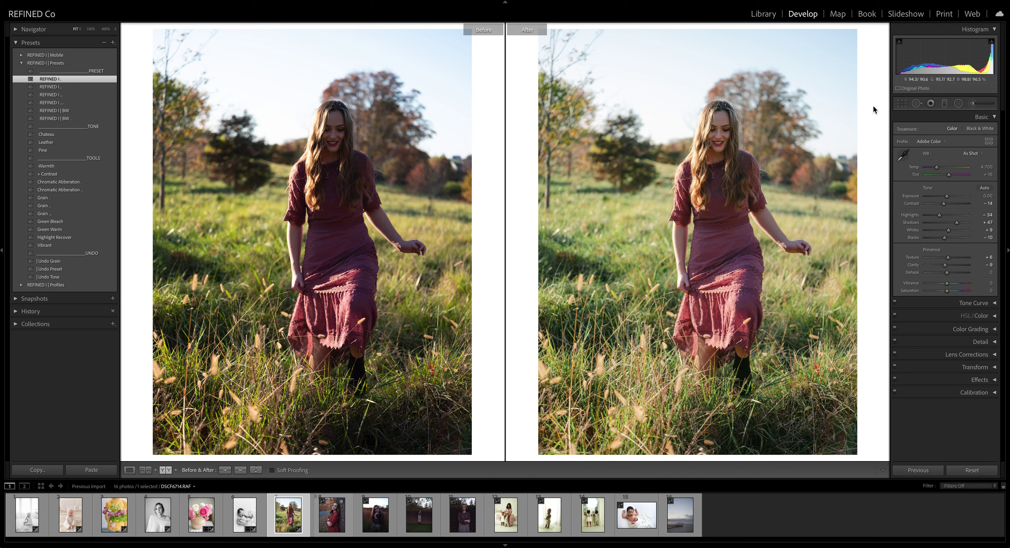
drag(948, 198, 949, 199)
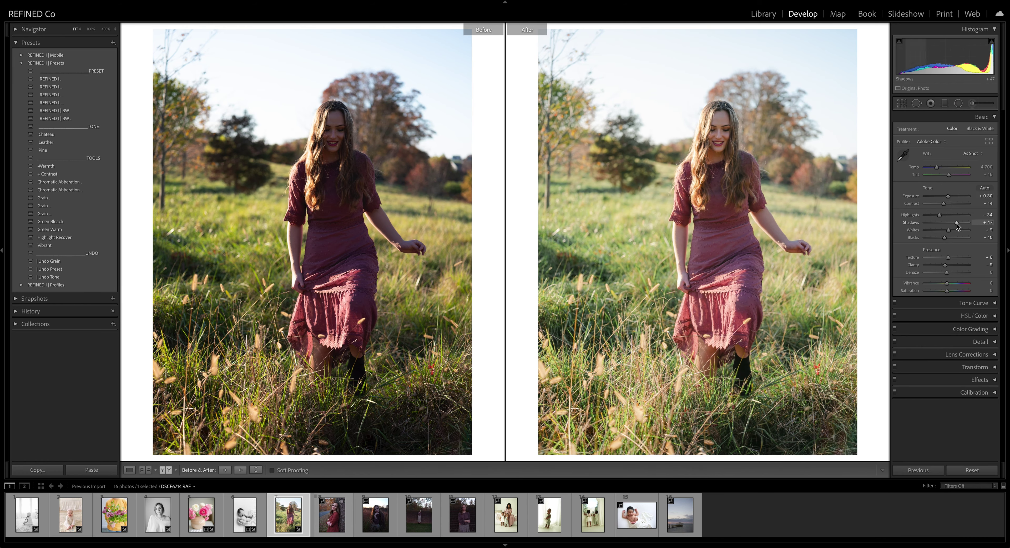
drag(957, 222, 964, 225)
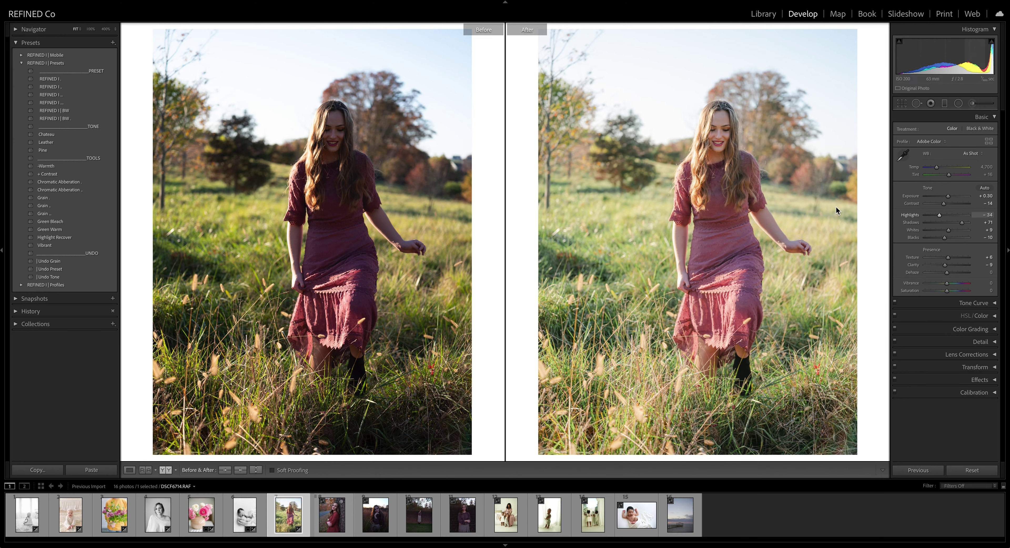
Make the current edit of the field photo its Before version and apply the Green Warm tool preset, comparing the grass up close.
click(612, 238)
drag(632, 231, 656, 289)
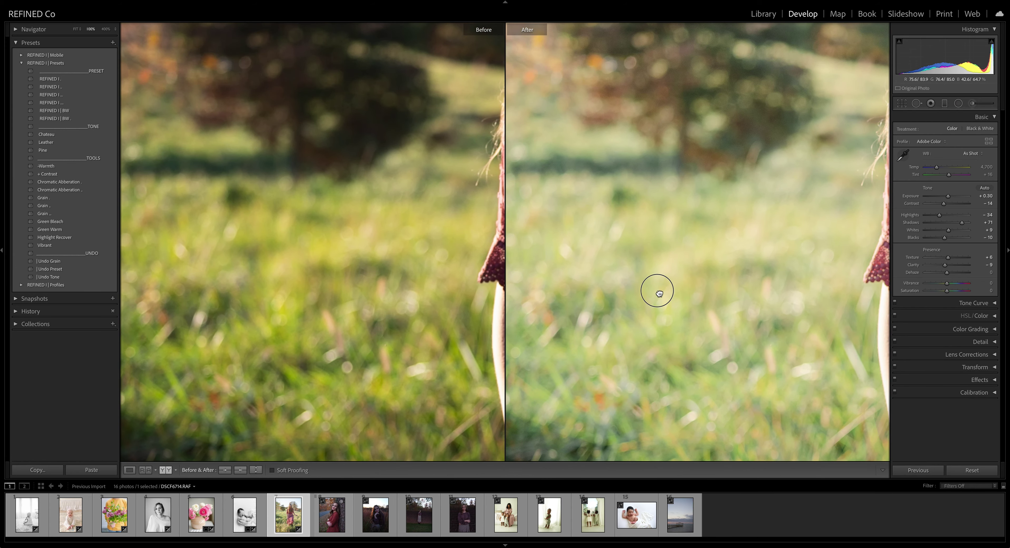
drag(623, 228, 698, 253)
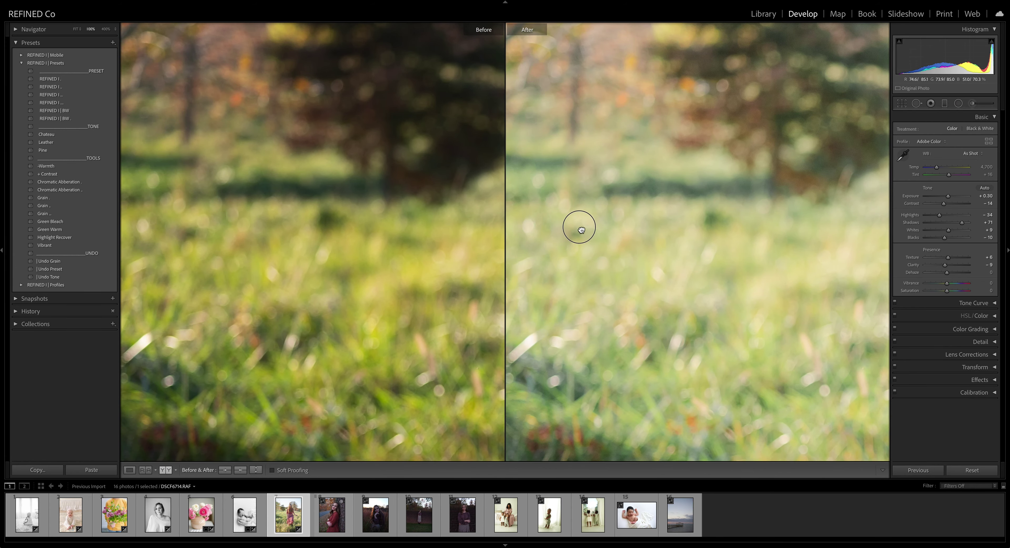
drag(575, 226, 631, 234)
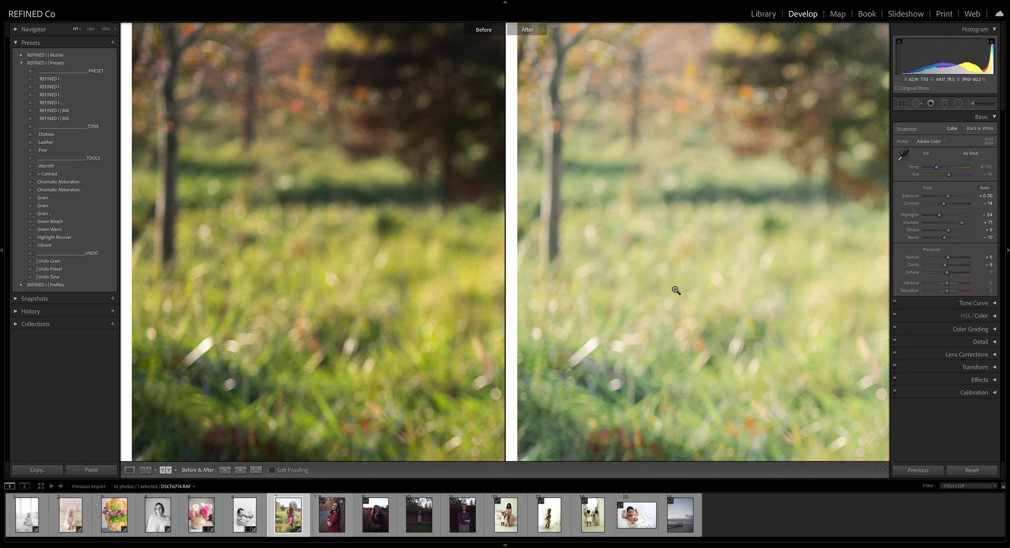
click(676, 290)
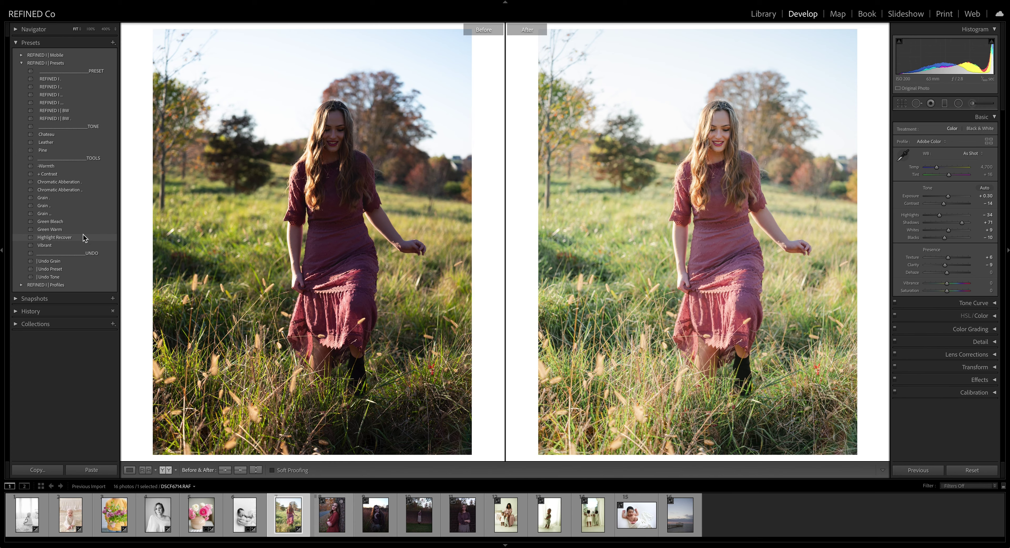
click(53, 231)
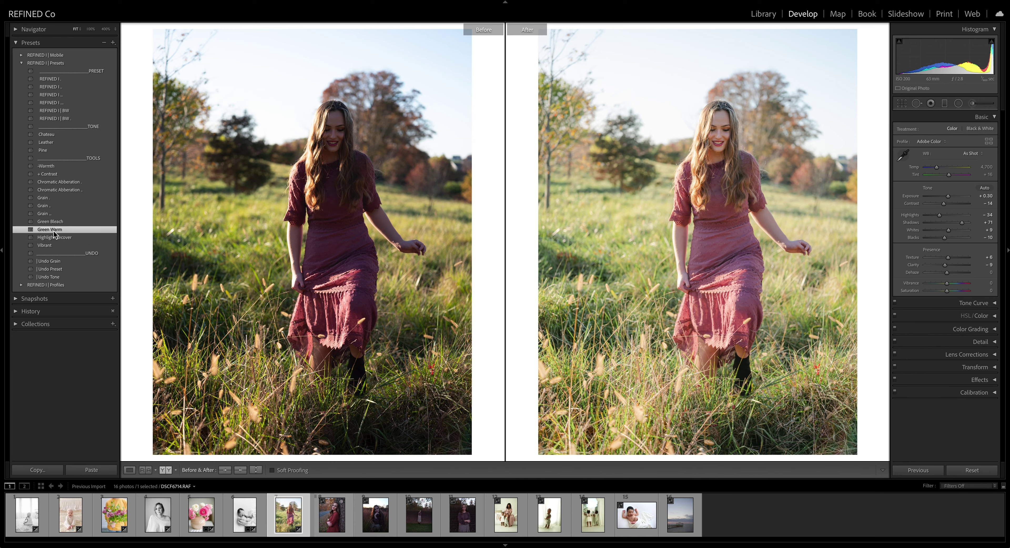
key(ctrl+z)
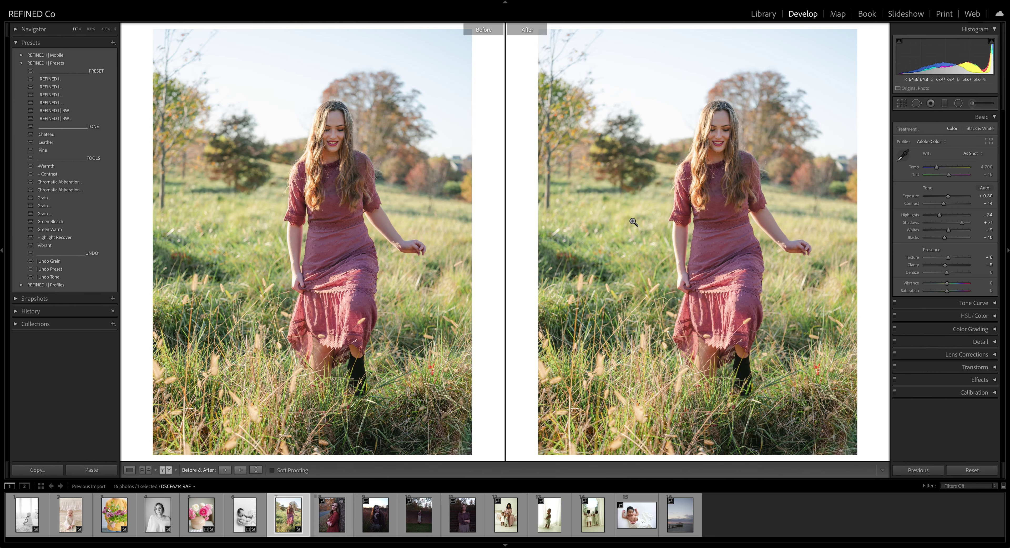
click(537, 214)
drag(538, 214, 619, 241)
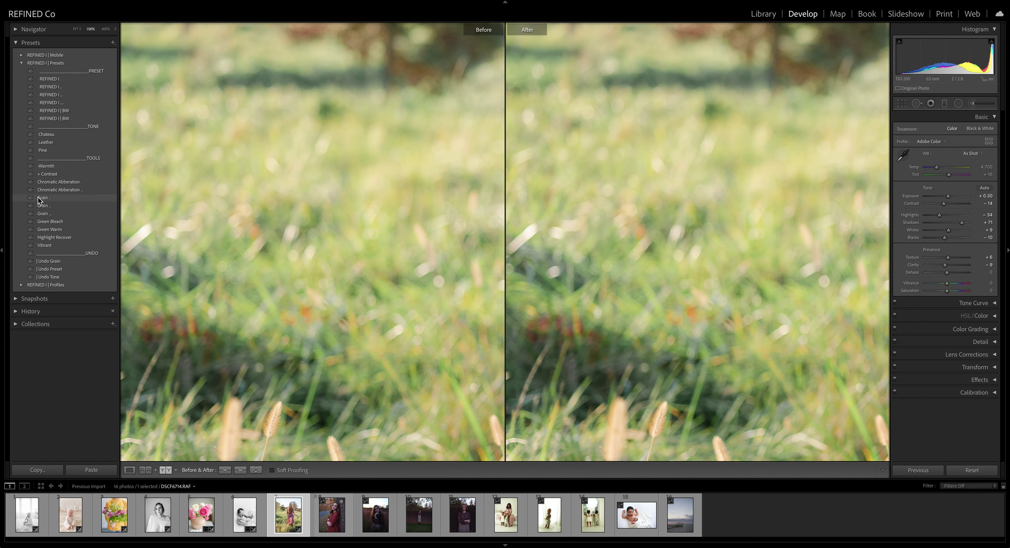
click(52, 231)
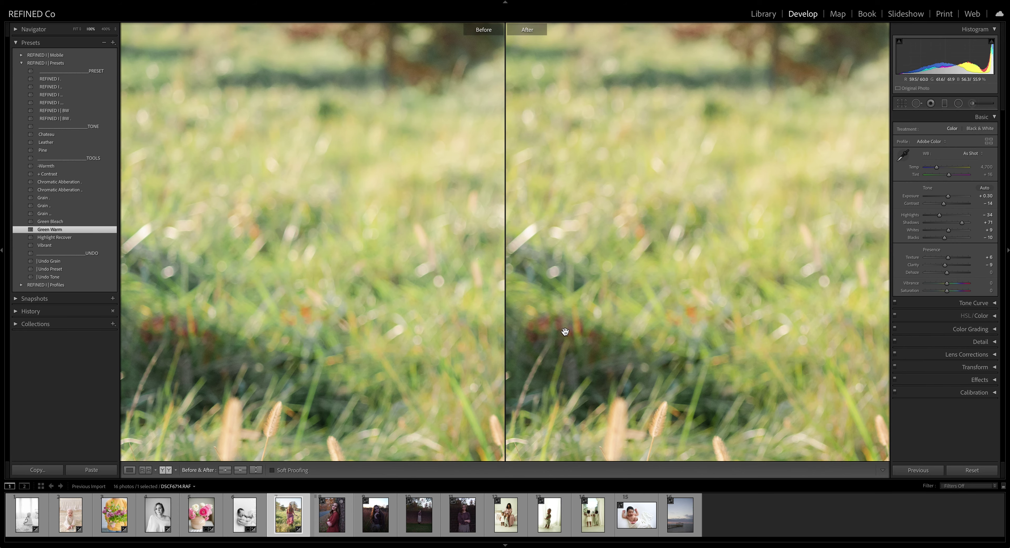
click(688, 249)
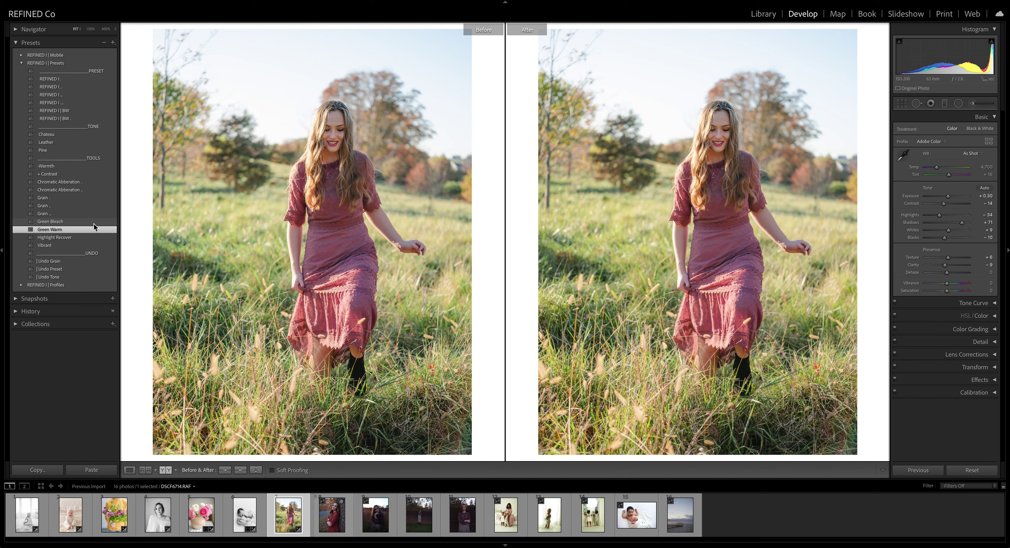
Try the Green Bleach tool preset on the field photo, repeatedly applying and undoing it to compare the greens, and leave it undone.
click(58, 223)
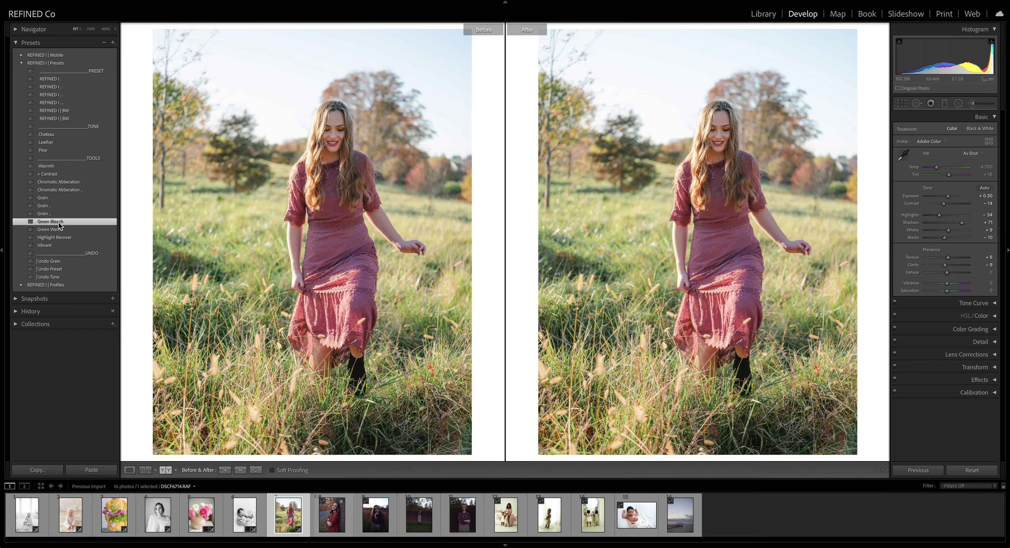
key(ctrl+z)
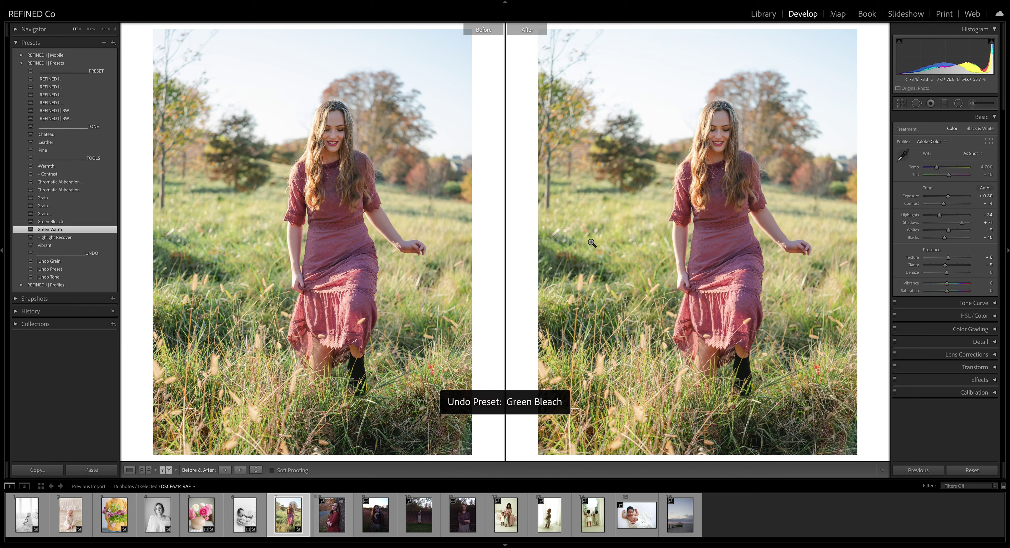
click(62, 224)
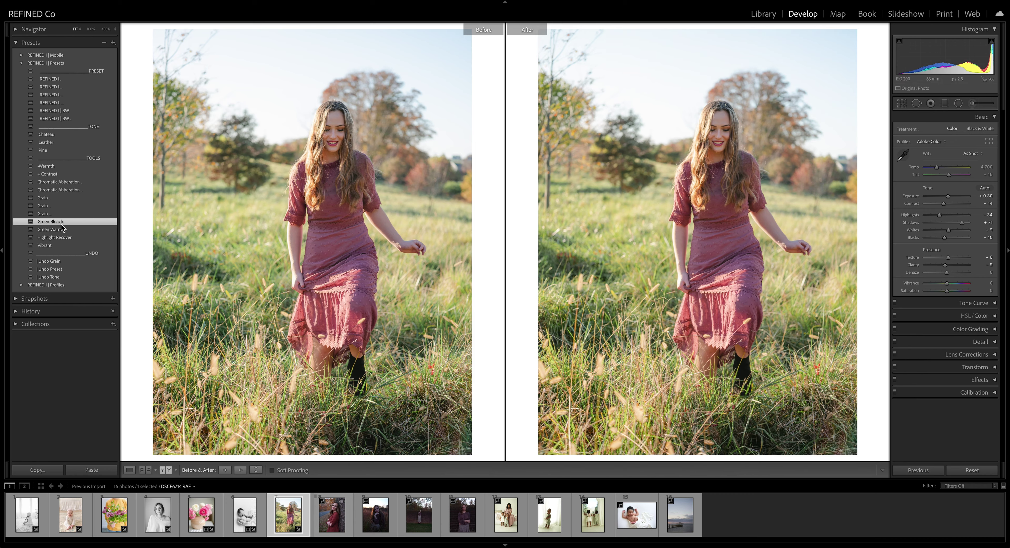
key(ctrl+z)
click(61, 224)
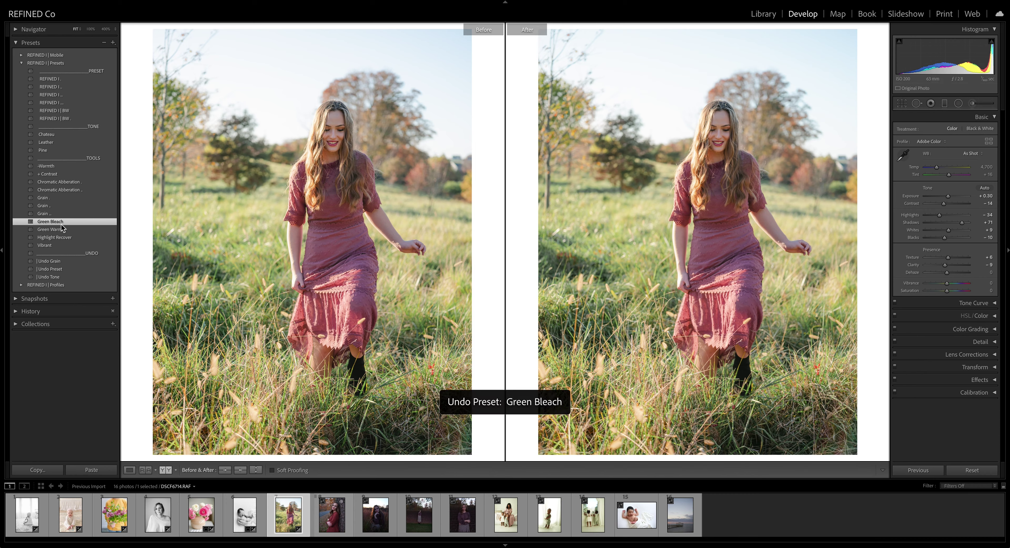
key(ctrl+z)
click(61, 223)
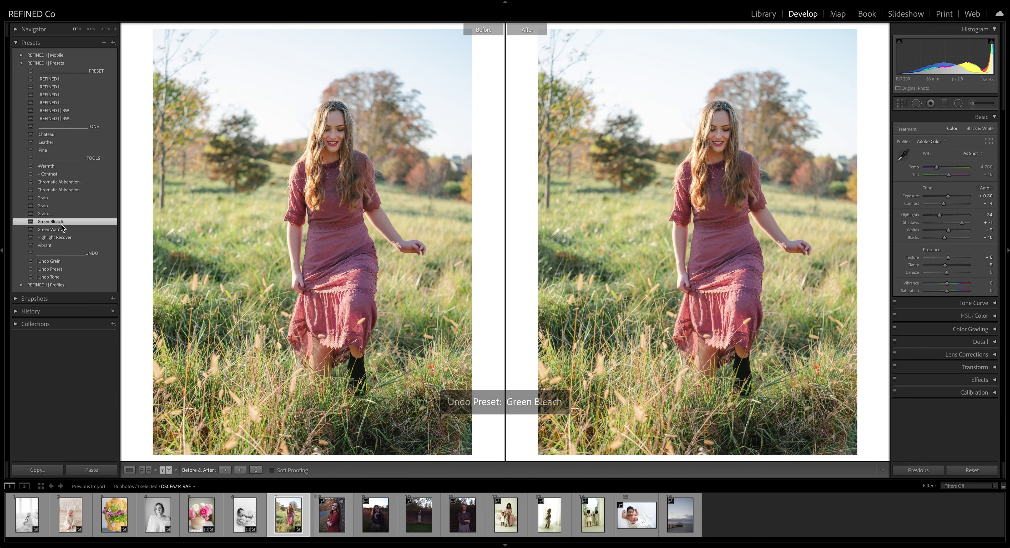
key(ctrl+z)
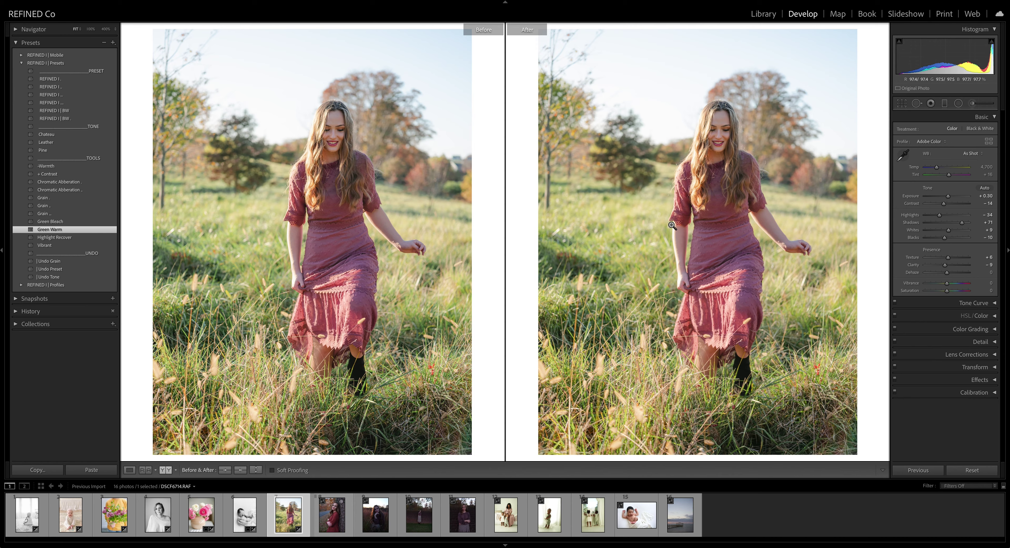
Reset the field photo, use the unedited version as its Before, and apply the first REFINED I preset with exposure +0.60 and shadows +60.
click(973, 471)
click(240, 470)
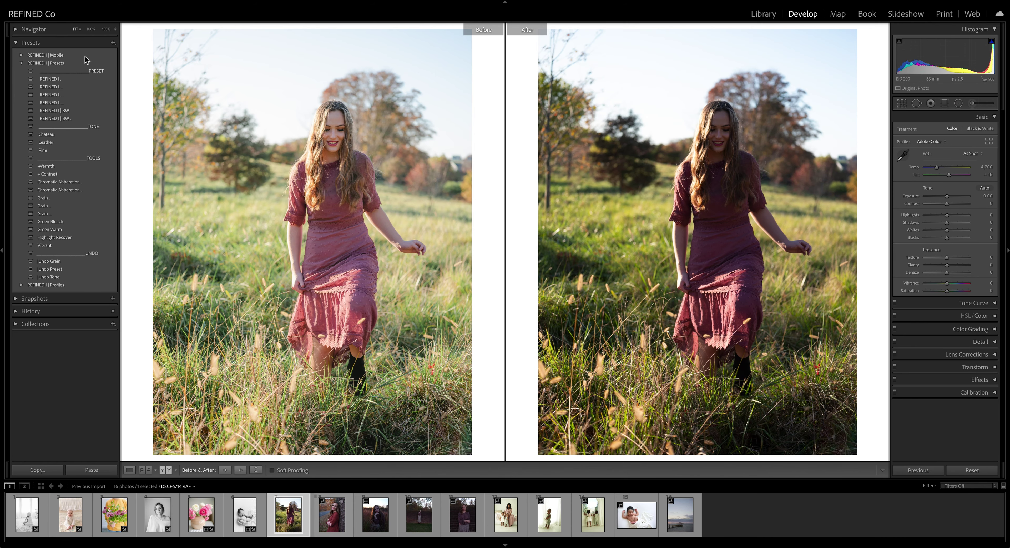
click(55, 81)
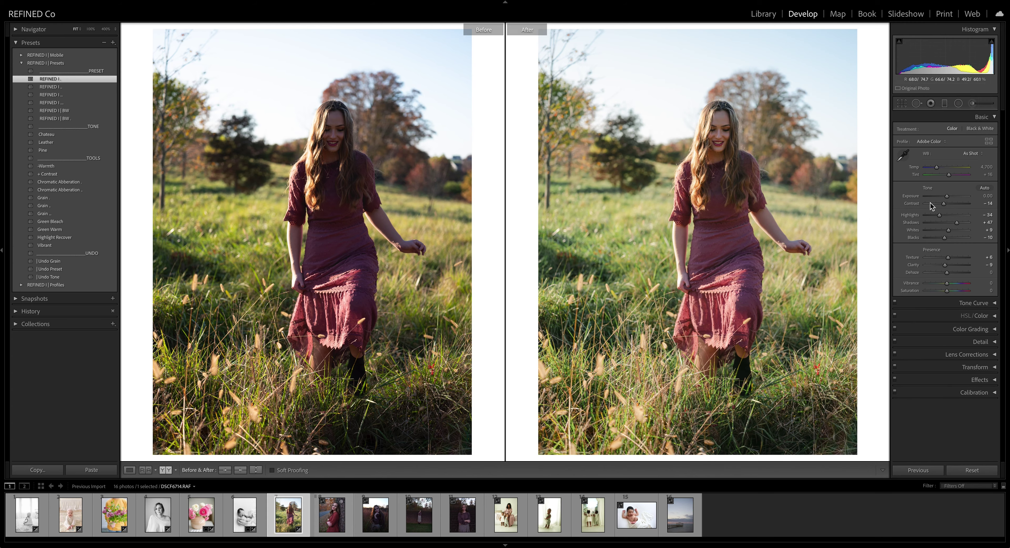
drag(948, 201, 952, 200)
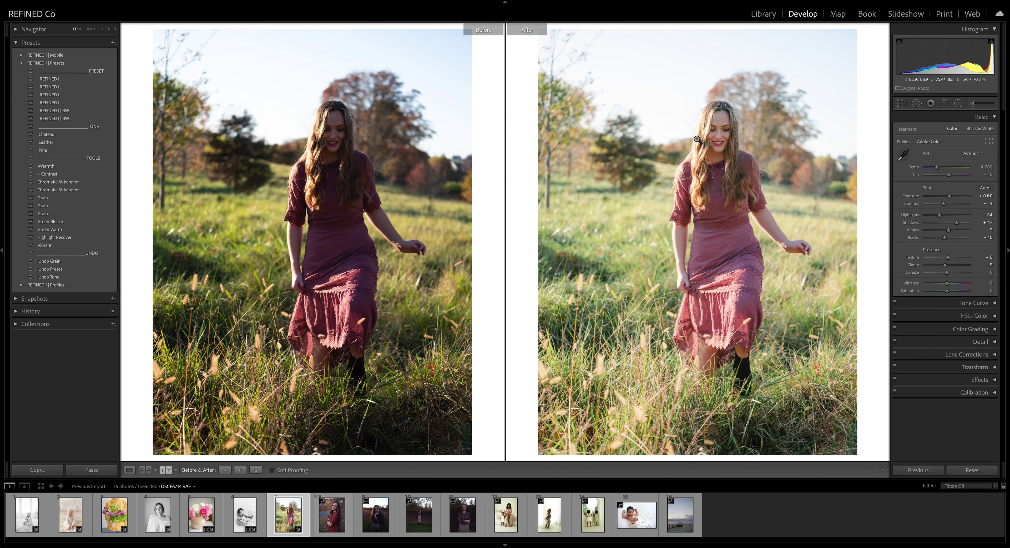
drag(958, 222, 960, 225)
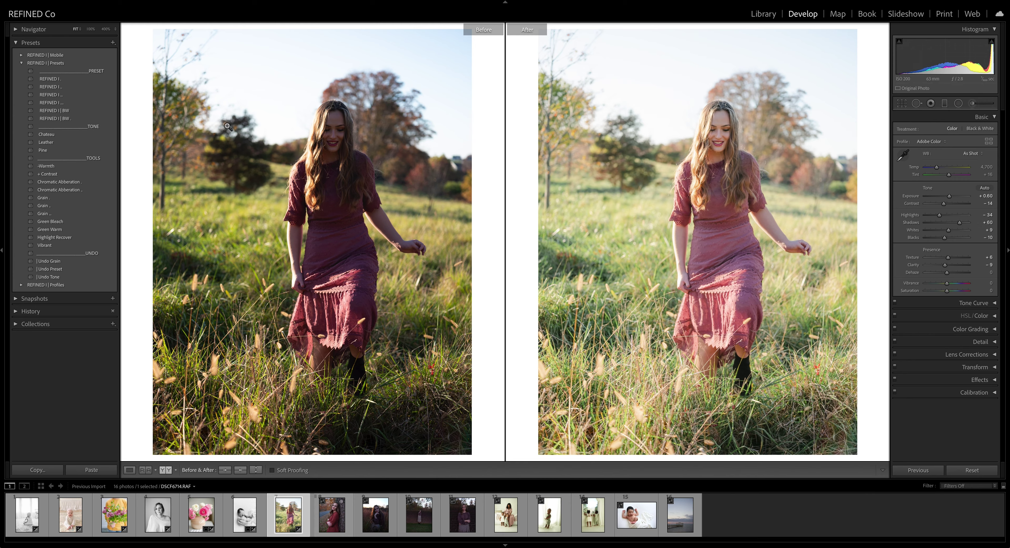
Apply the second REFINED I preset to the field photo with exposure +0.65 and shadows +55, fine-tuning the white balance against the woman's face.
click(48, 87)
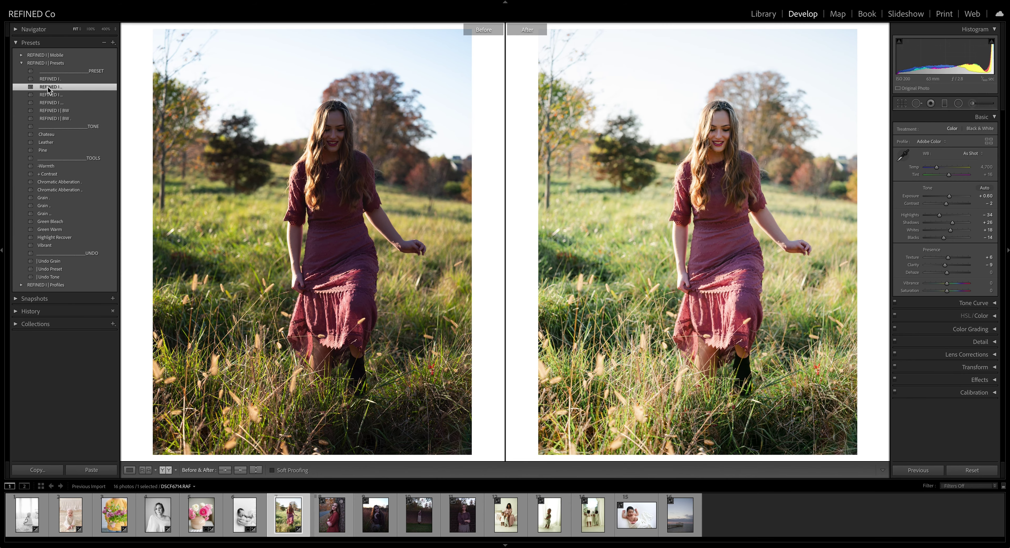
drag(962, 225, 949, 199)
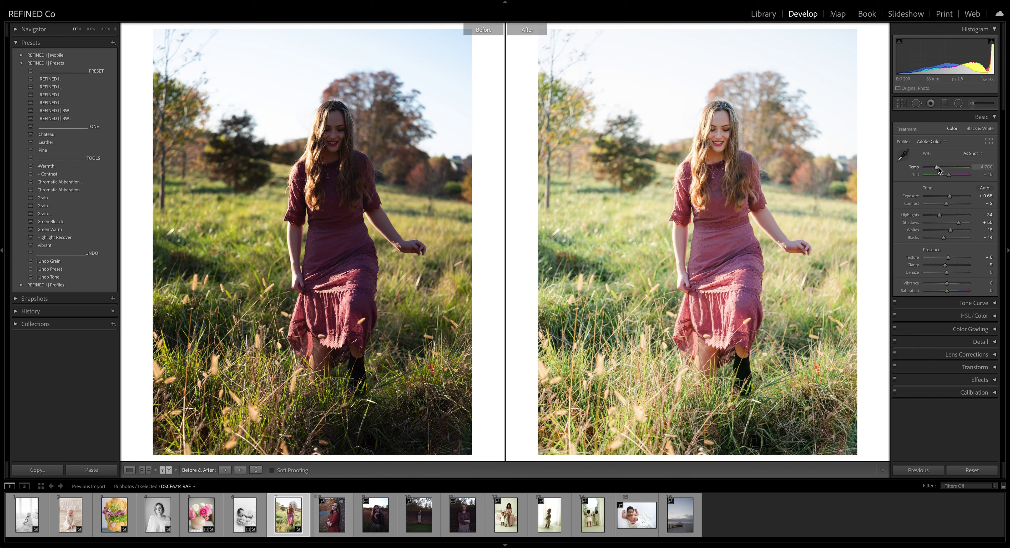
drag(937, 168, 937, 169)
drag(939, 171, 938, 171)
click(715, 151)
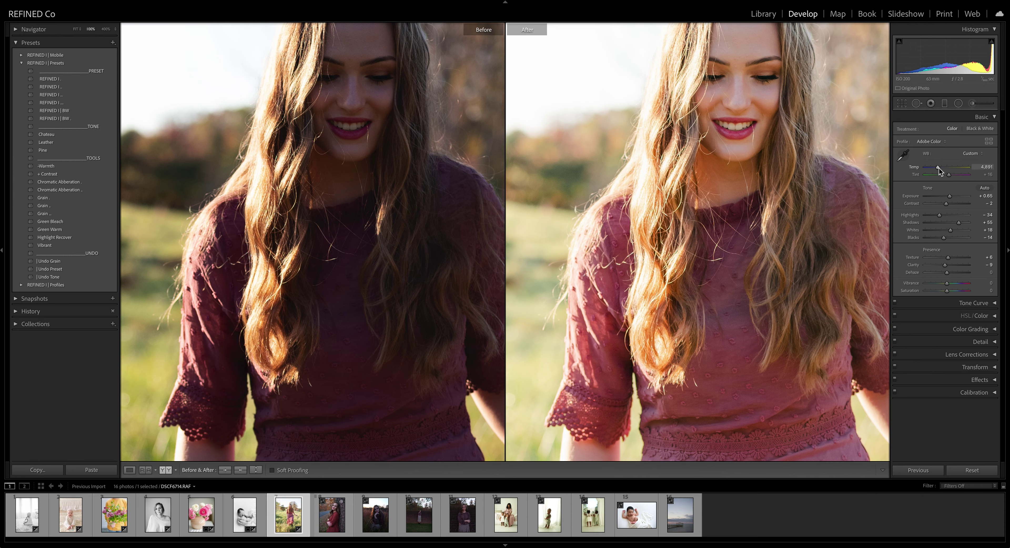
drag(939, 168, 939, 171)
click(754, 198)
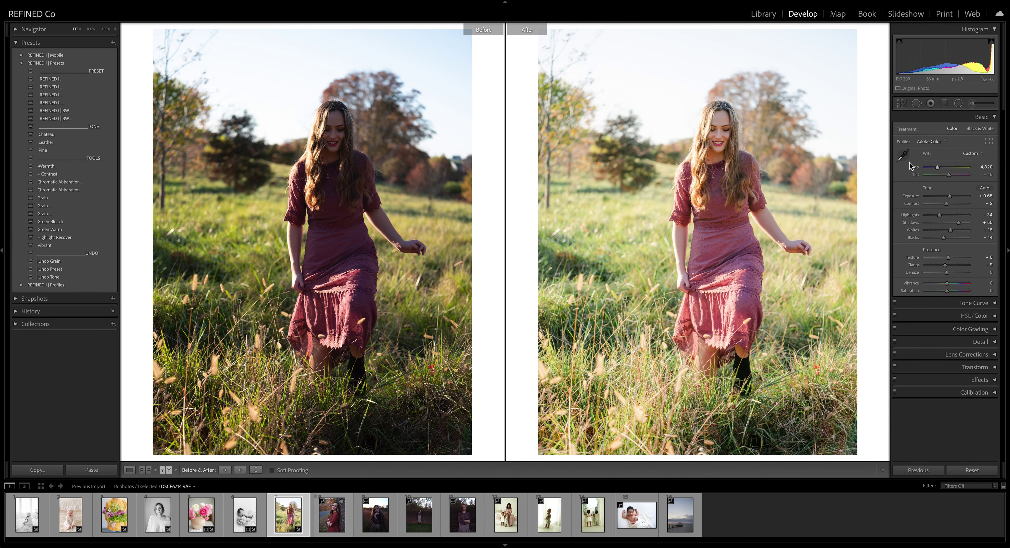
drag(949, 178, 950, 179)
Open the photo of the woman against the tree and apply the first REFINED I preset with exposure +0.50, temperature 5,306 and tint +18.
click(335, 522)
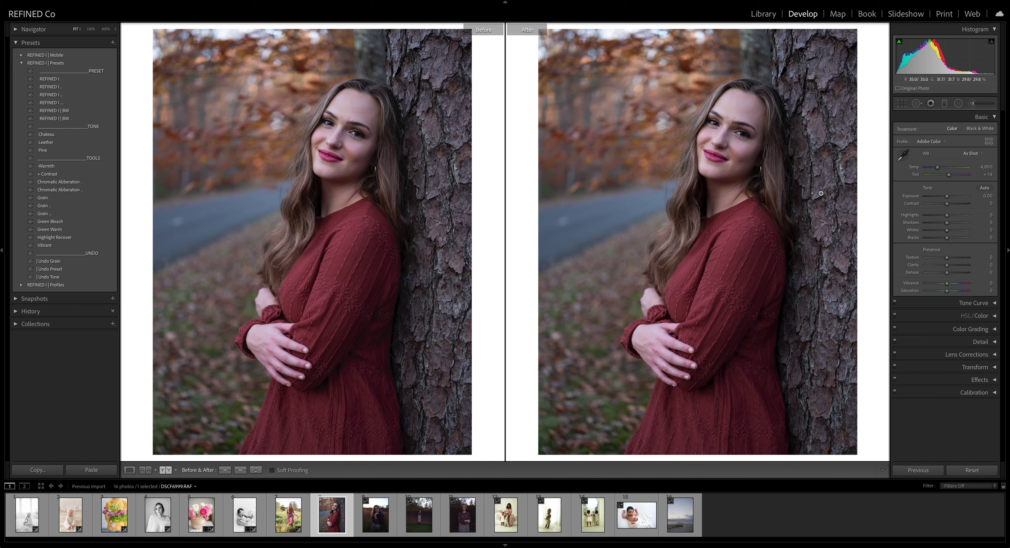
click(55, 80)
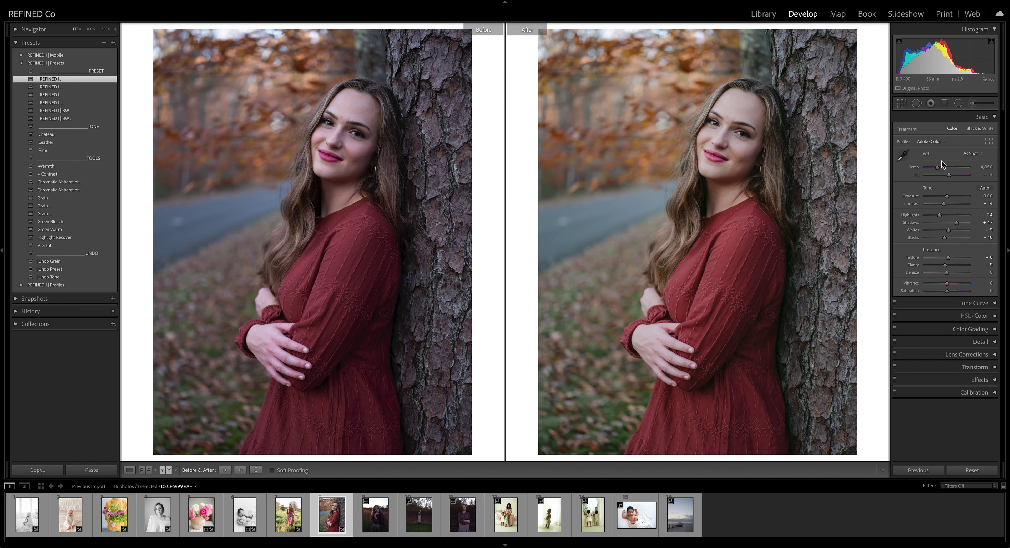
drag(948, 197, 942, 170)
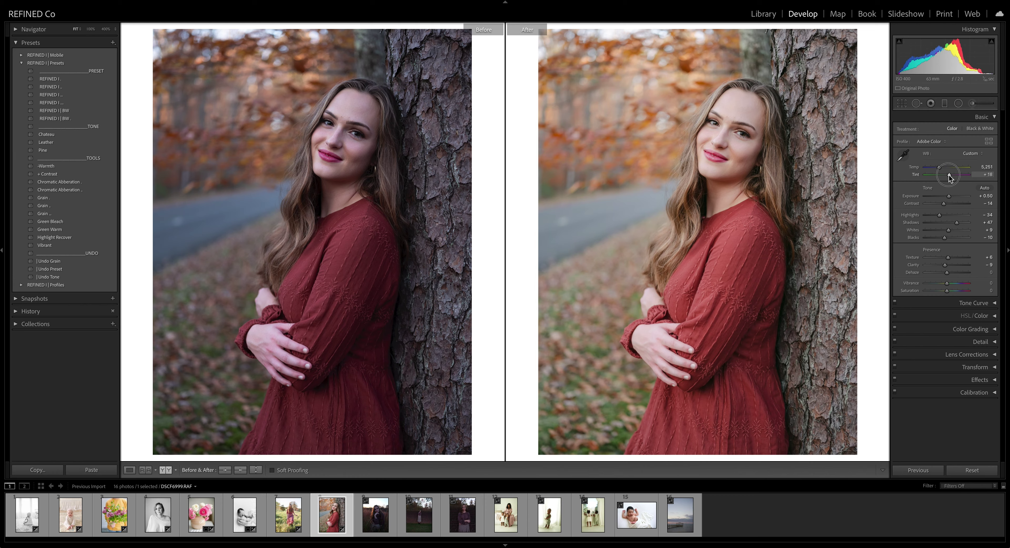
drag(939, 167, 941, 168)
Try the second REFINED I preset on the tree photo and inspect the skin tones up close on the face.
click(49, 87)
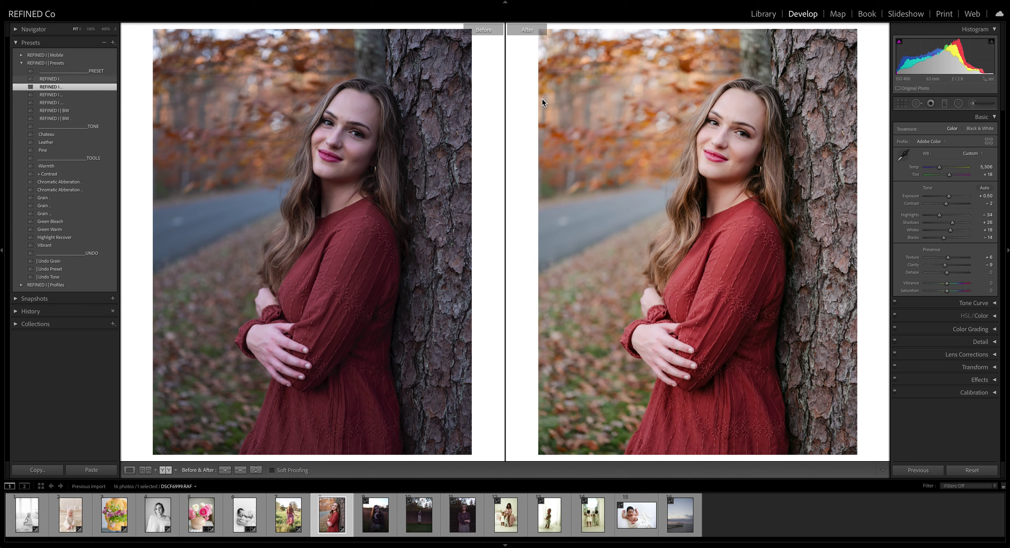
click(728, 123)
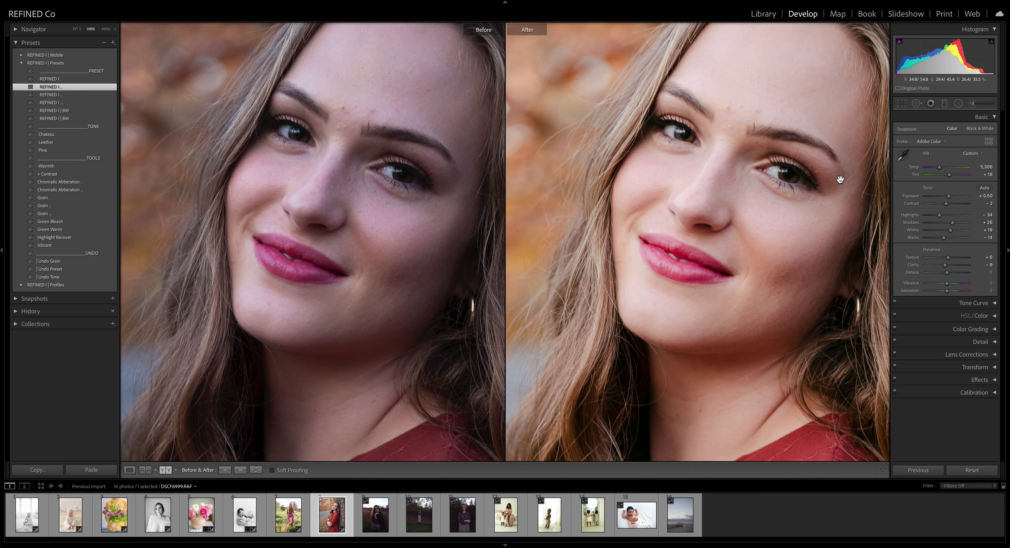
click(819, 300)
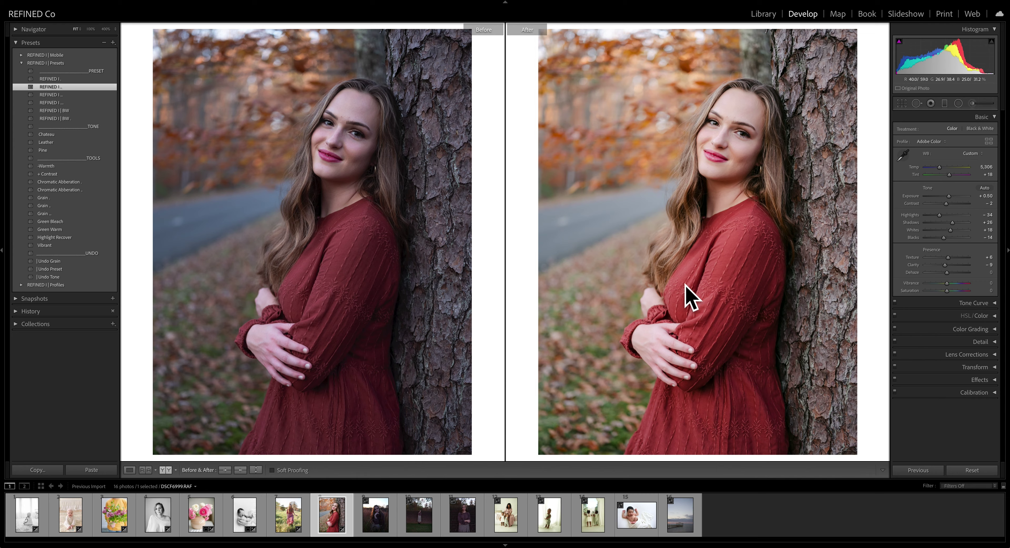
Try the Chateau, Leather and Pine tone presets on the tree photo, testing a cooler temperature with Leather, and remove the tone with Undo Tone.
click(49, 135)
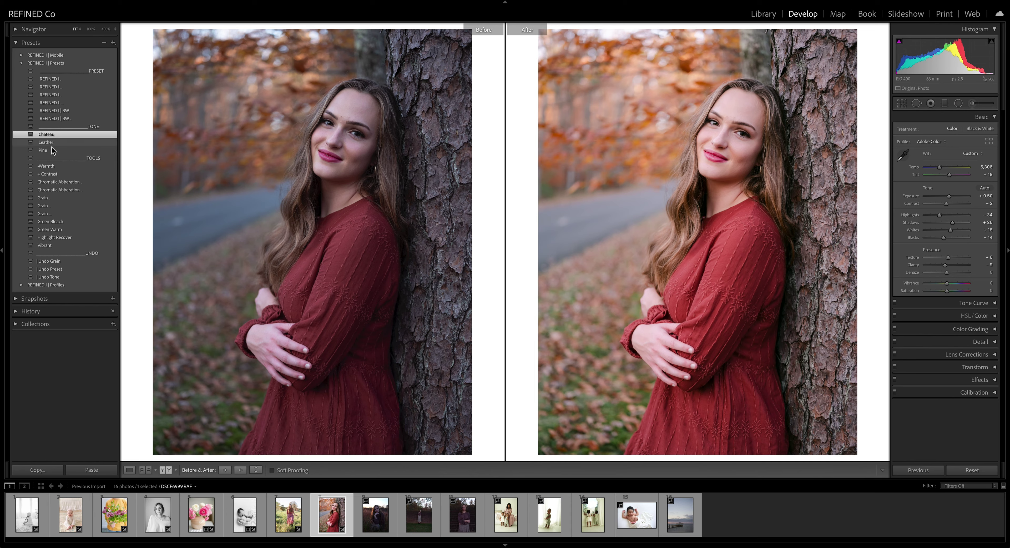
click(53, 143)
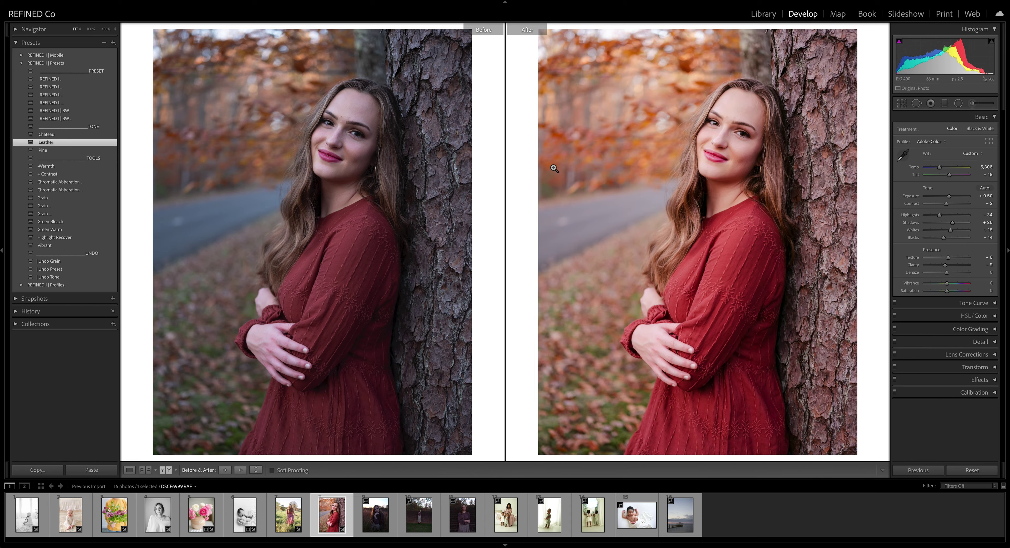
drag(941, 167, 939, 172)
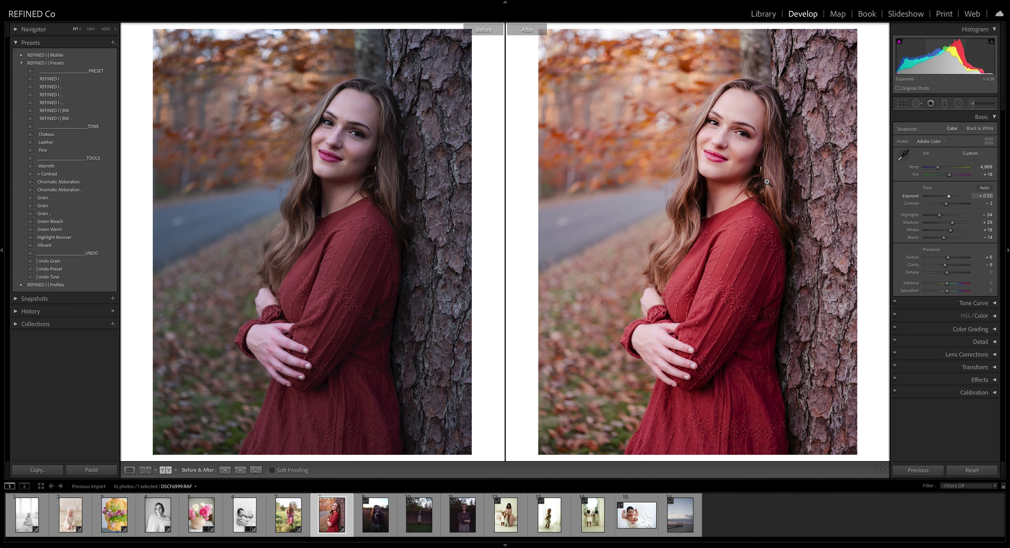
key(ctrl+z)
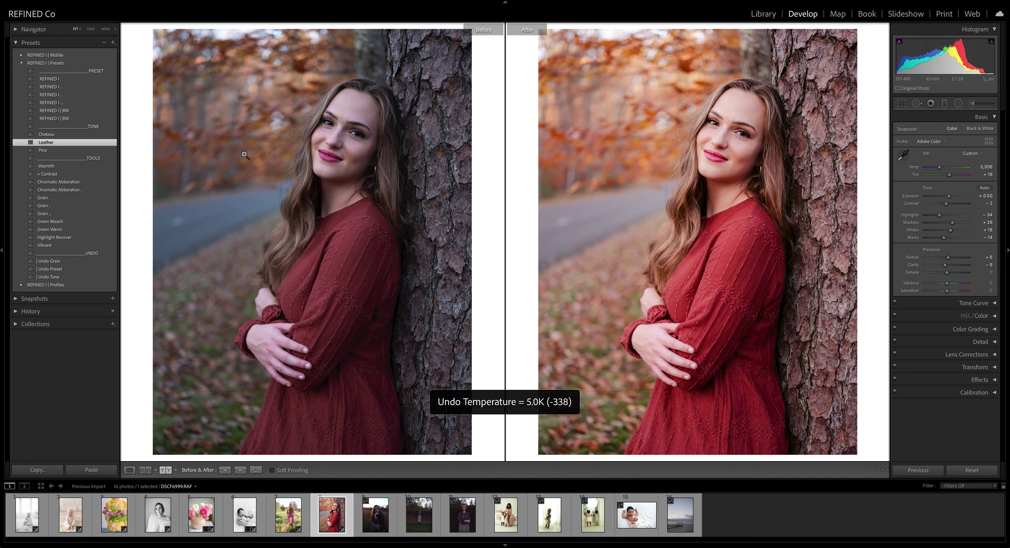
click(45, 152)
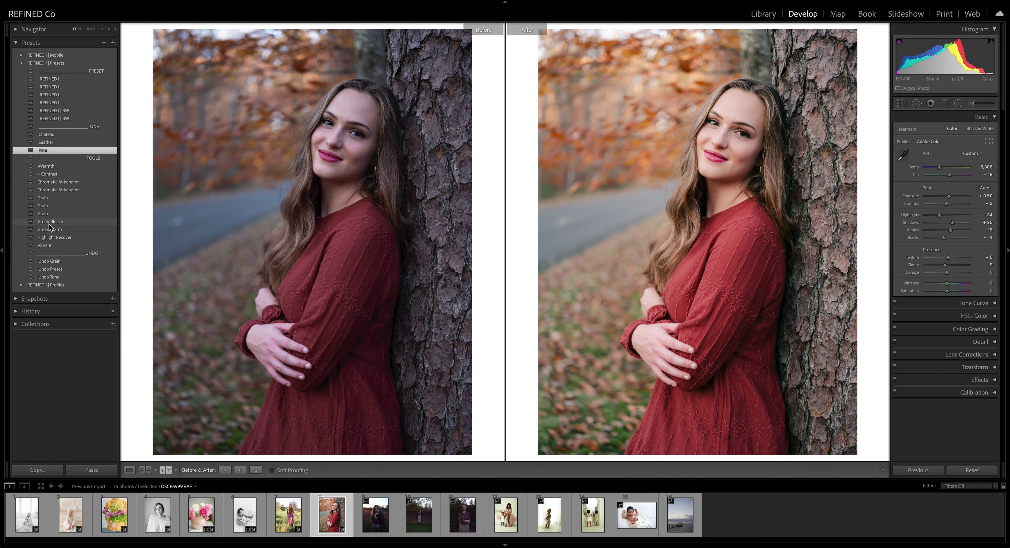
click(51, 278)
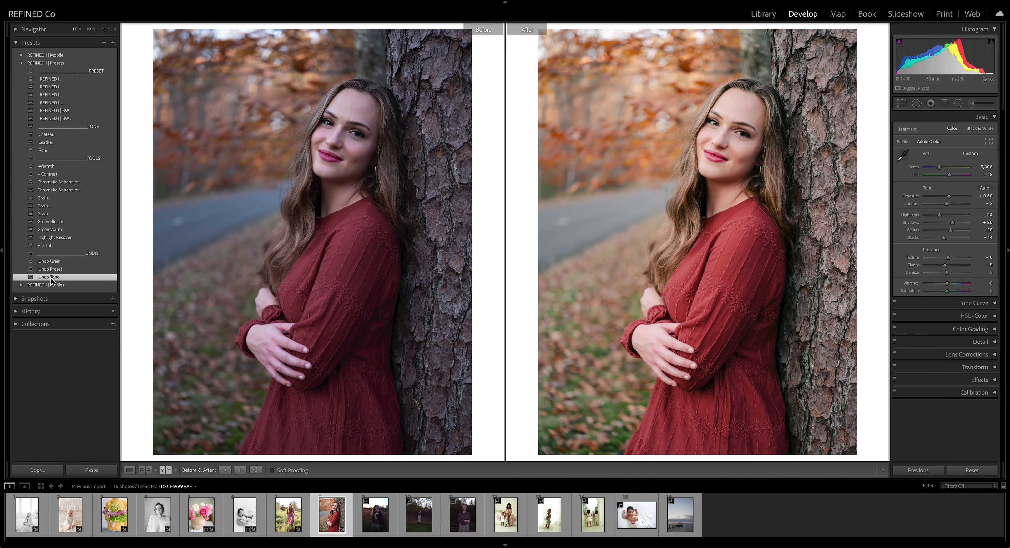
Compare the four REFINED I colour presets on the tree photo and keep the fourth with exposure +0.70, contrast -14 and temperature 5,332.
click(51, 80)
click(51, 87)
click(52, 103)
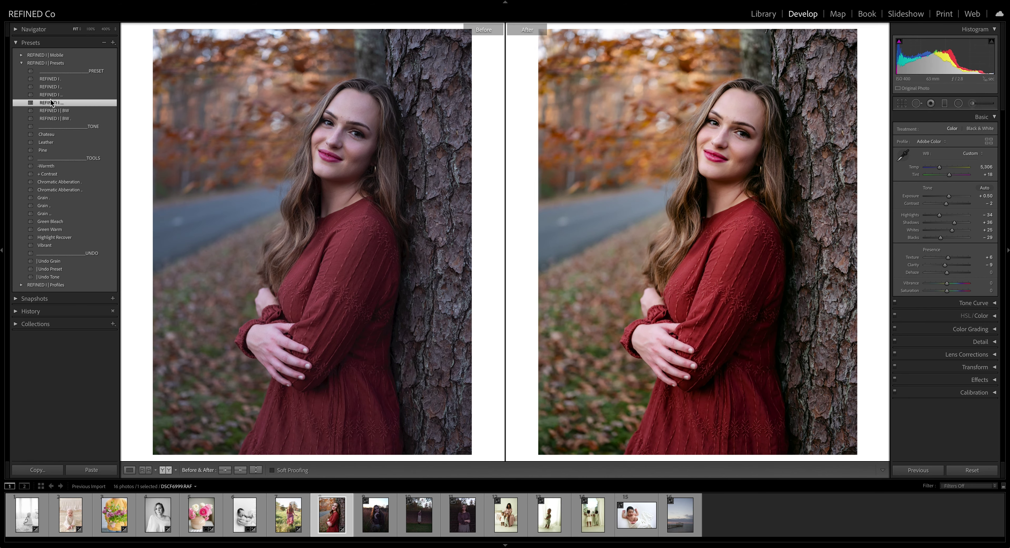
click(53, 95)
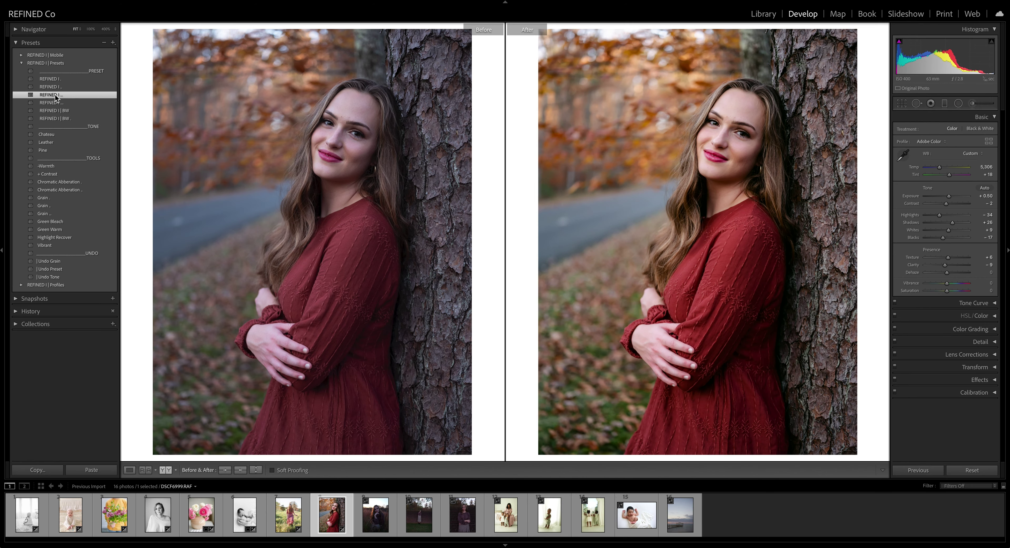
click(54, 103)
drag(946, 204, 951, 200)
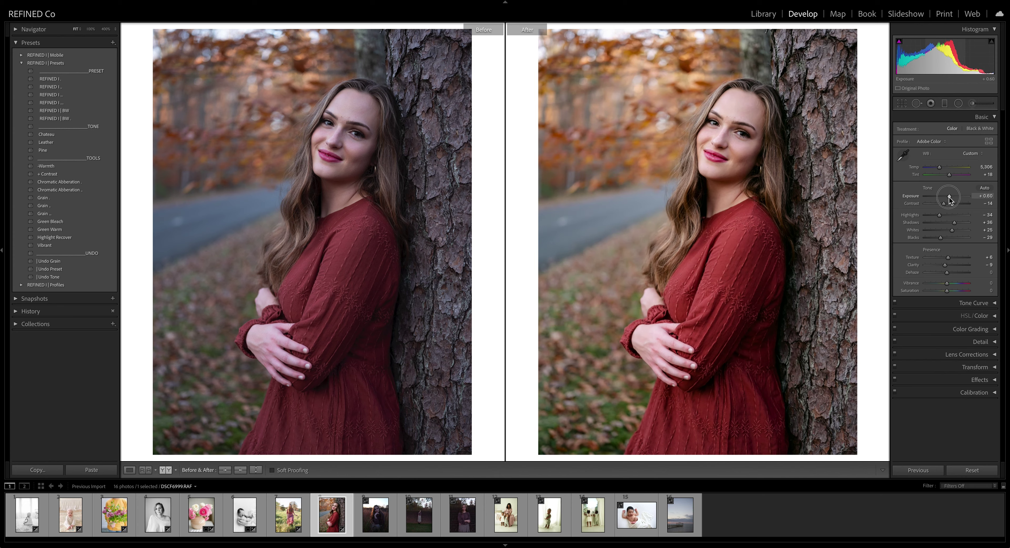
drag(940, 168, 941, 168)
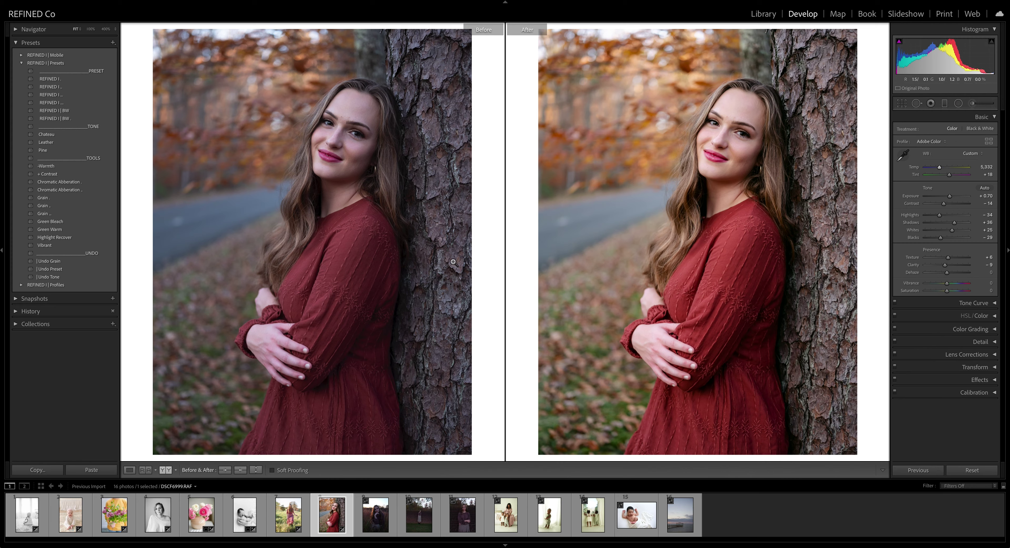
Open the dark photo of the woman sitting in tall grass, apply the first REFINED I preset, set exposure to +0.40 and warm the temperature.
click(383, 522)
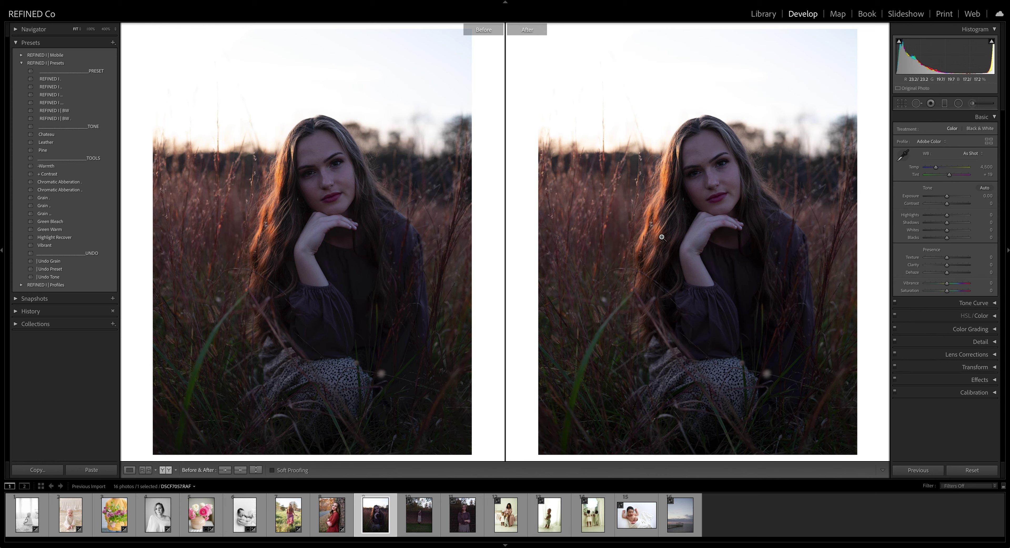
click(58, 80)
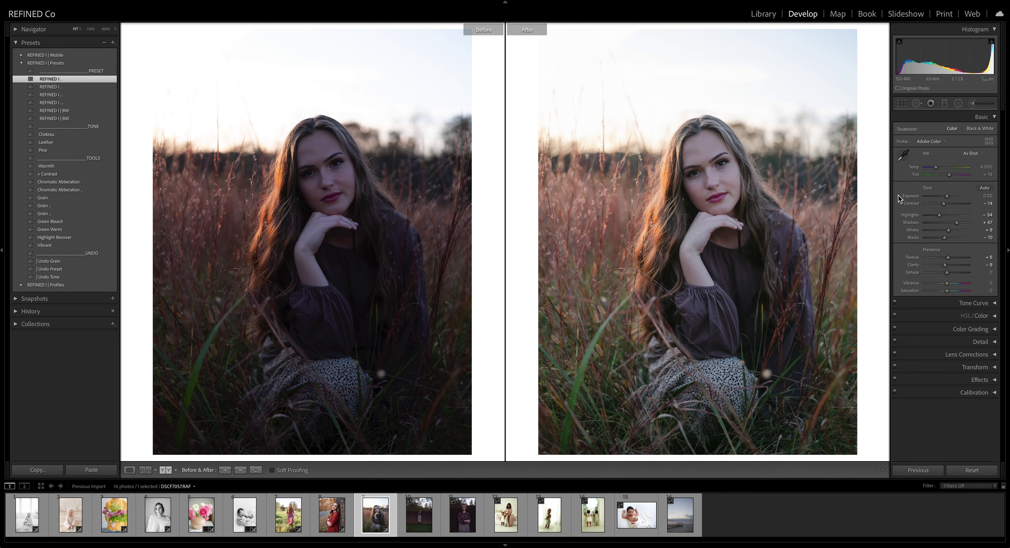
drag(947, 196, 950, 199)
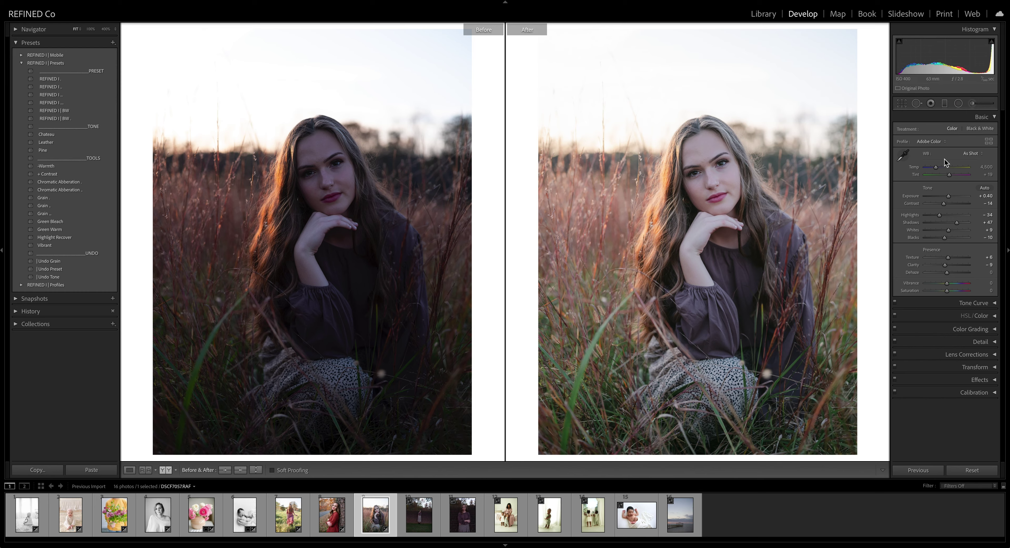
drag(937, 167, 940, 170)
drag(940, 169, 941, 169)
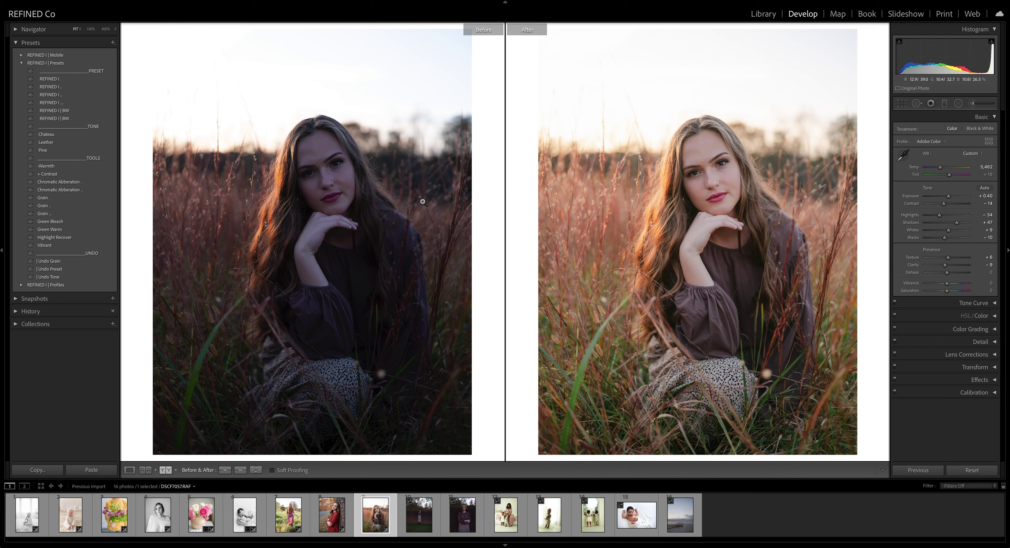
Refine the tall-grass portrait with temperature 5,537, tint +26 and exposure +0.65.
drag(941, 168, 943, 169)
drag(942, 169, 950, 176)
drag(948, 197, 950, 197)
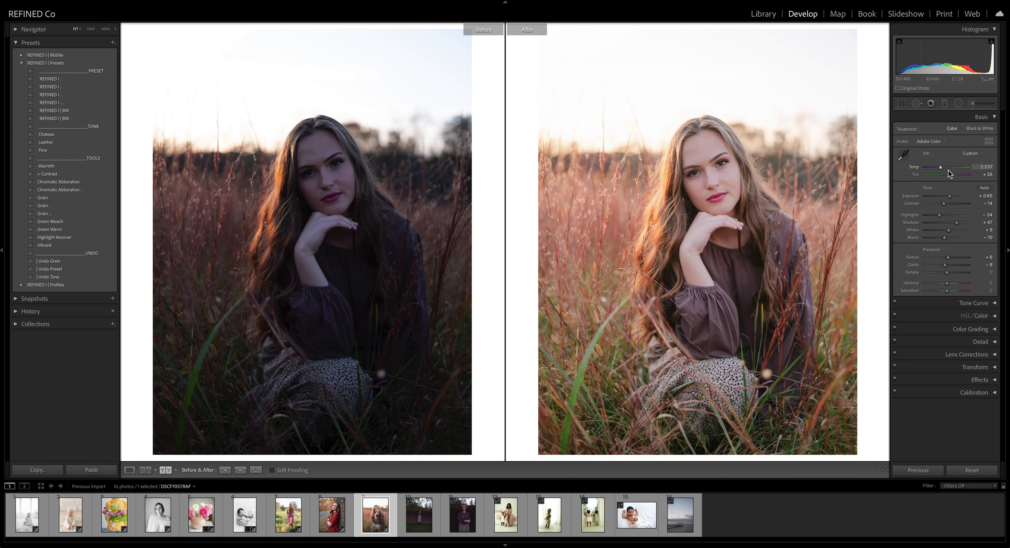
drag(950, 197, 949, 198)
Show only the edited tall-grass portrait and inspect the woman's face and hair up close.
click(129, 470)
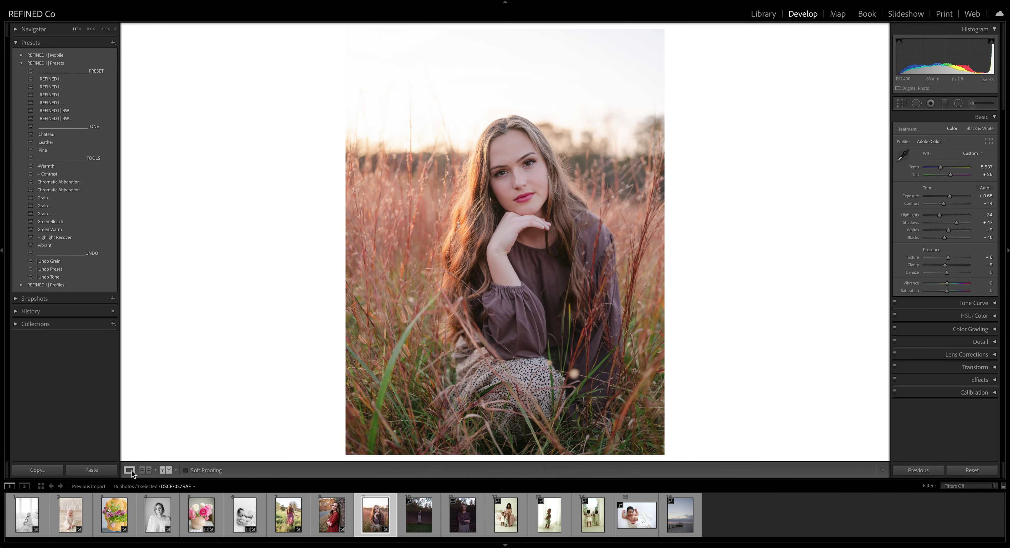
click(486, 269)
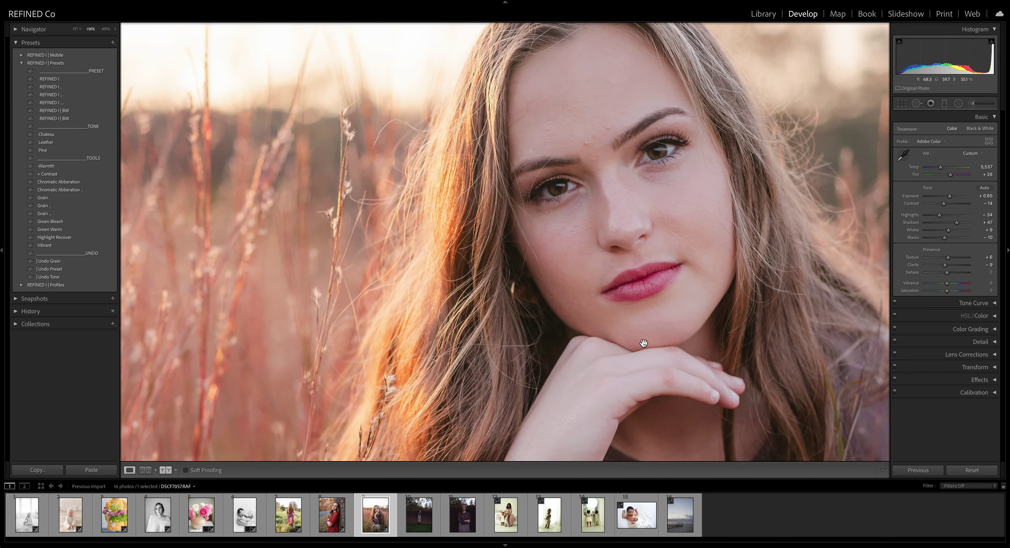
click(659, 381)
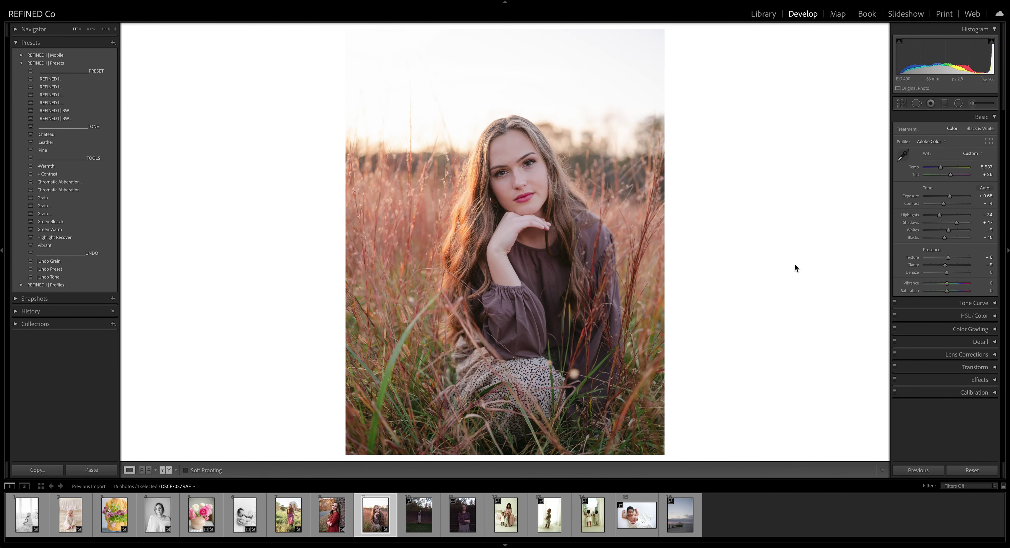
Apply the second REFINED I preset to the tall-grass portrait and raise the shadows to +55.
click(61, 87)
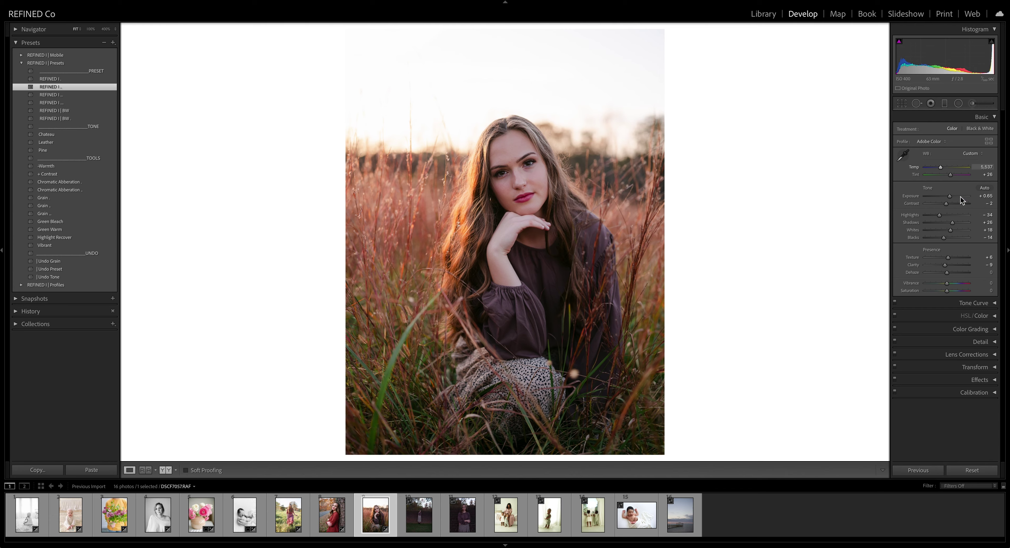
drag(952, 222, 959, 225)
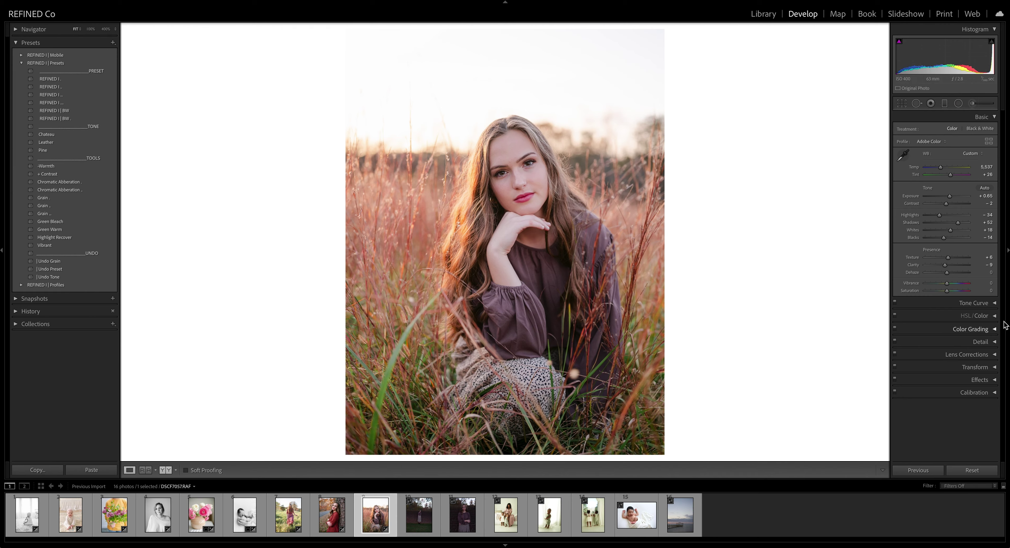
drag(957, 223, 958, 223)
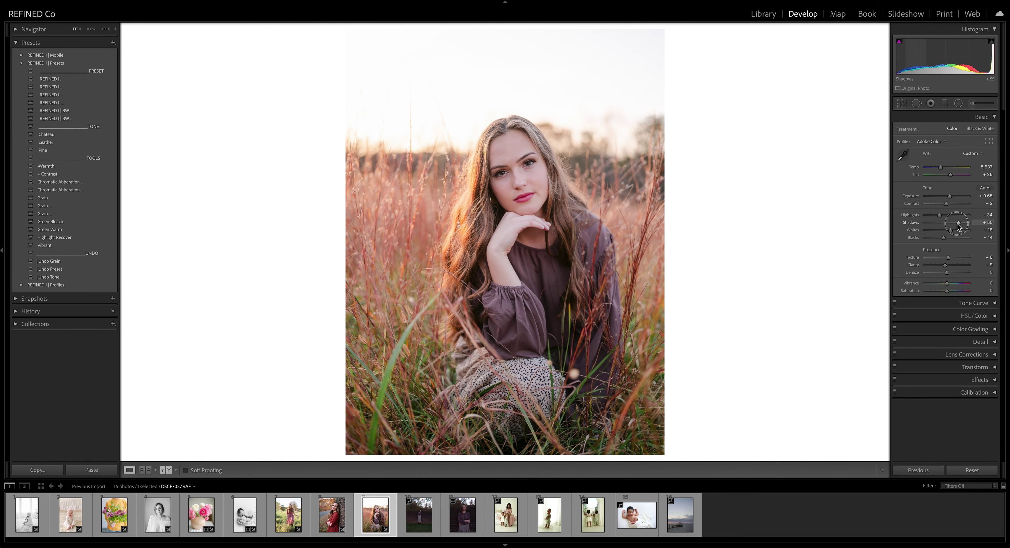
Lower the tint of the tall-grass portrait slightly and apply the first Grain tool.
click(951, 175)
drag(950, 175, 950, 176)
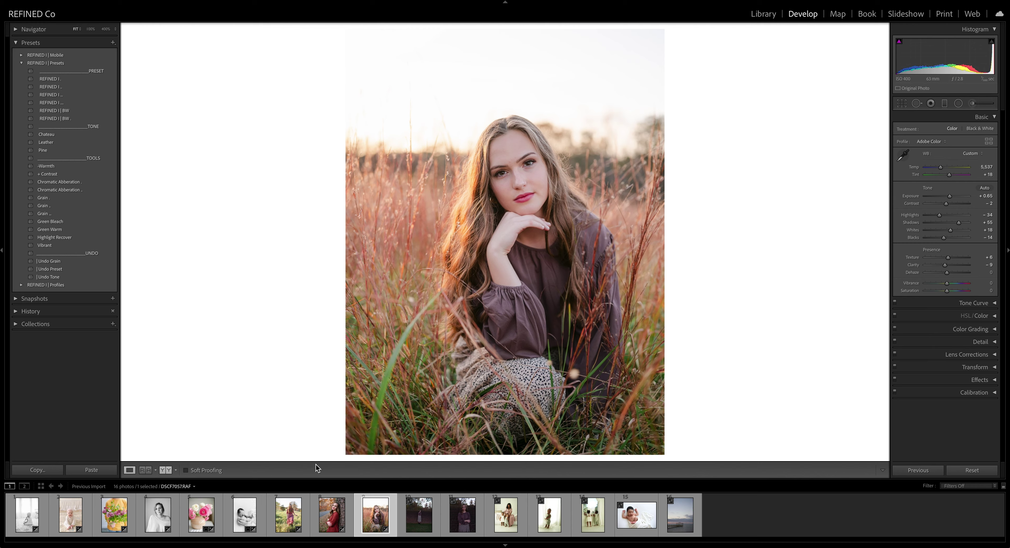
click(50, 200)
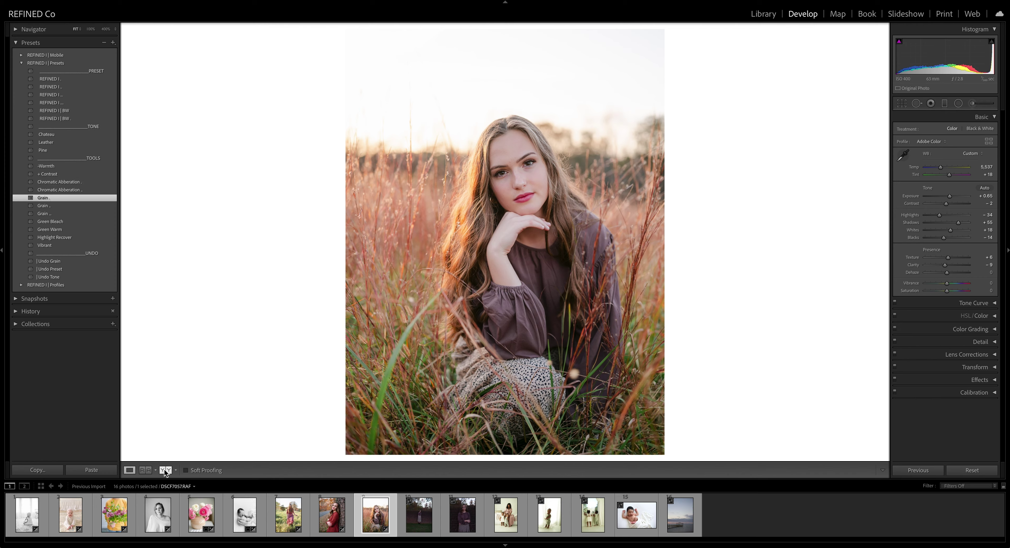
Reset the tall-grass portrait, apply the first REFINED I BW preset, and set exposure +1.00, contrast −16 and shadows +61.
click(972, 469)
click(59, 111)
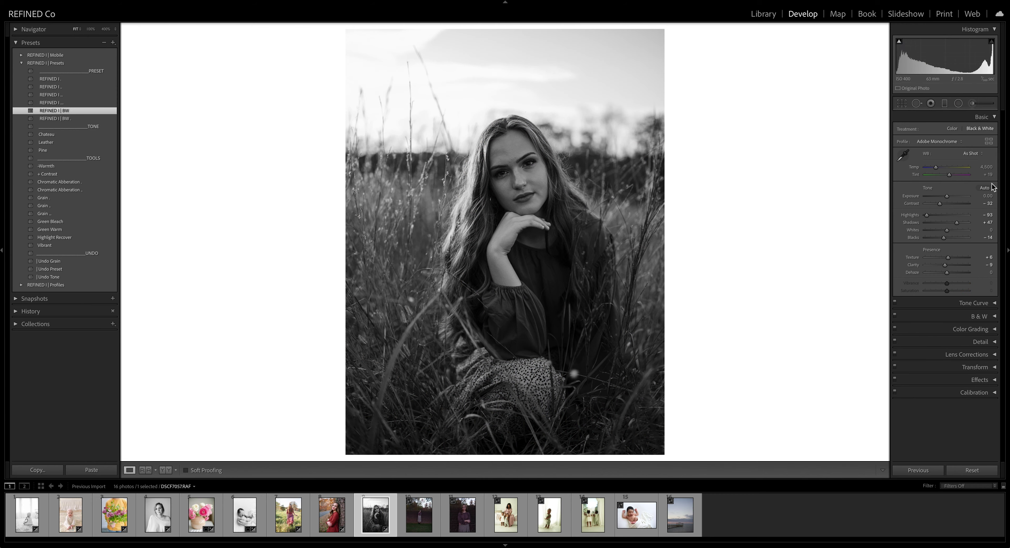
mouse_move(947, 196)
mouse_down()
mouse_move(960, 223)
mouse_move(943, 205)
mouse_up()
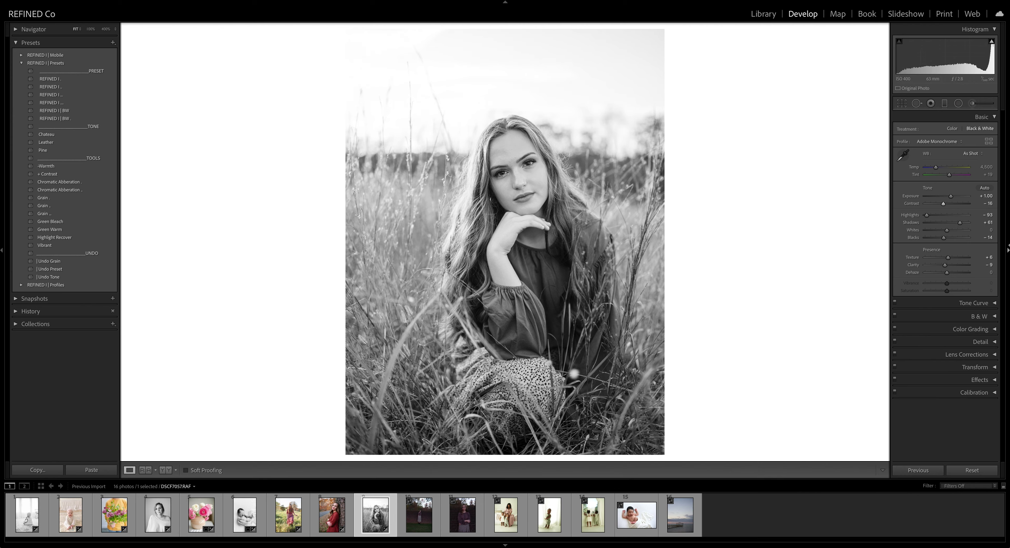
Open the dark full-length photo of the woman at the brick wall and slightly rotate its crop.
click(419, 521)
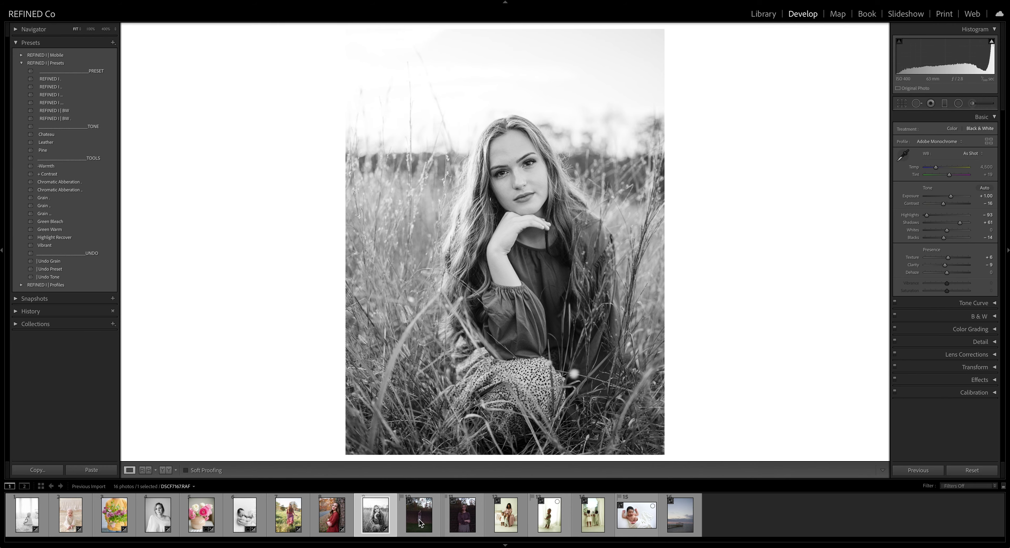
click(901, 103)
drag(806, 218, 810, 212)
key(Return)
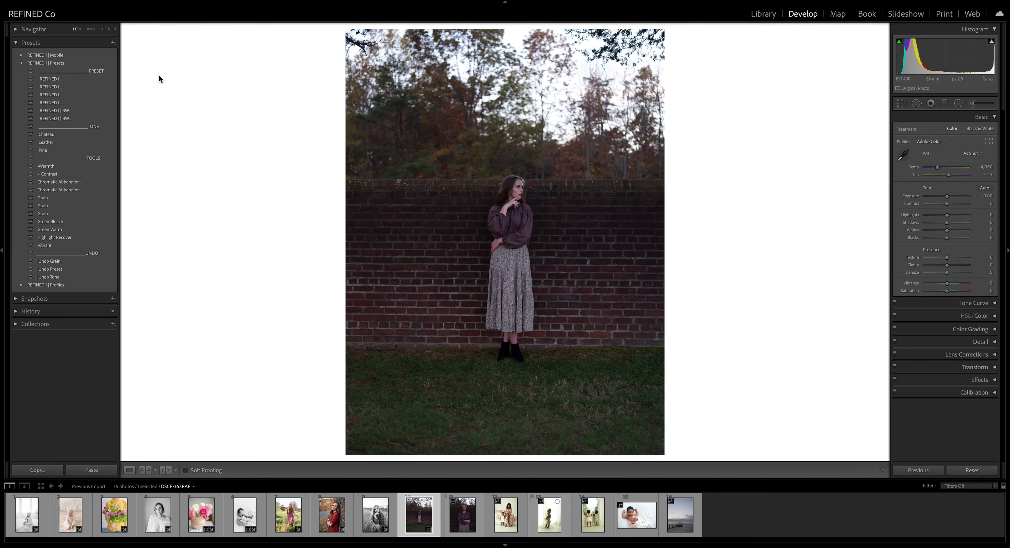
Apply the first REFINED I preset to the brick-wall photo with temperature 5,379 and exposure +0.85.
click(59, 79)
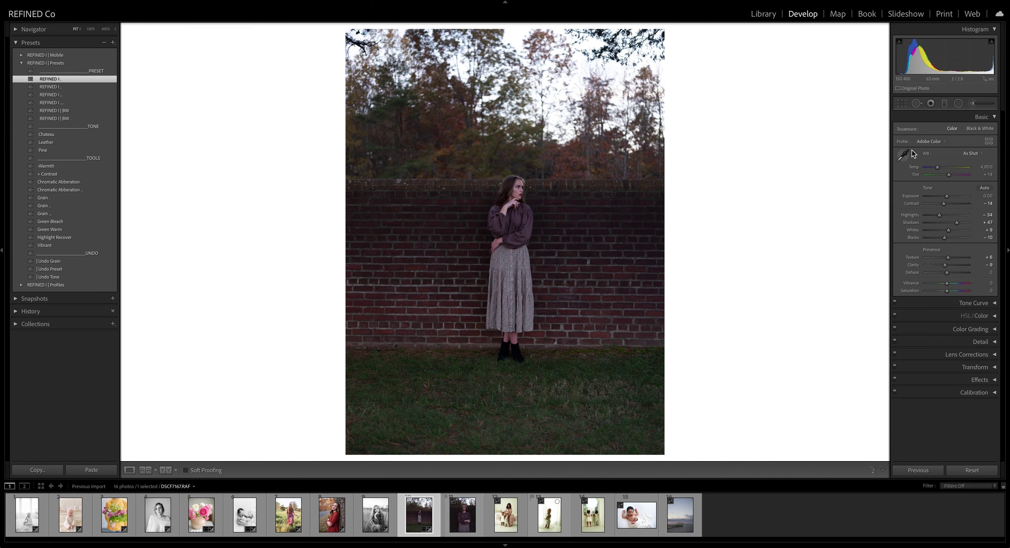
drag(941, 167, 954, 200)
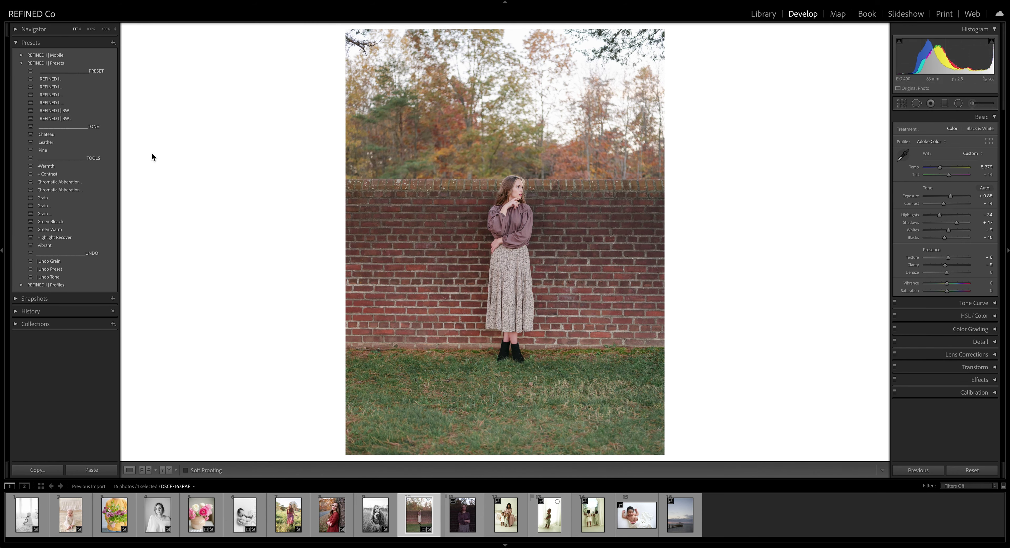
Compare the four REFINED I colour presets on the brick-wall photo and keep the second one.
click(60, 88)
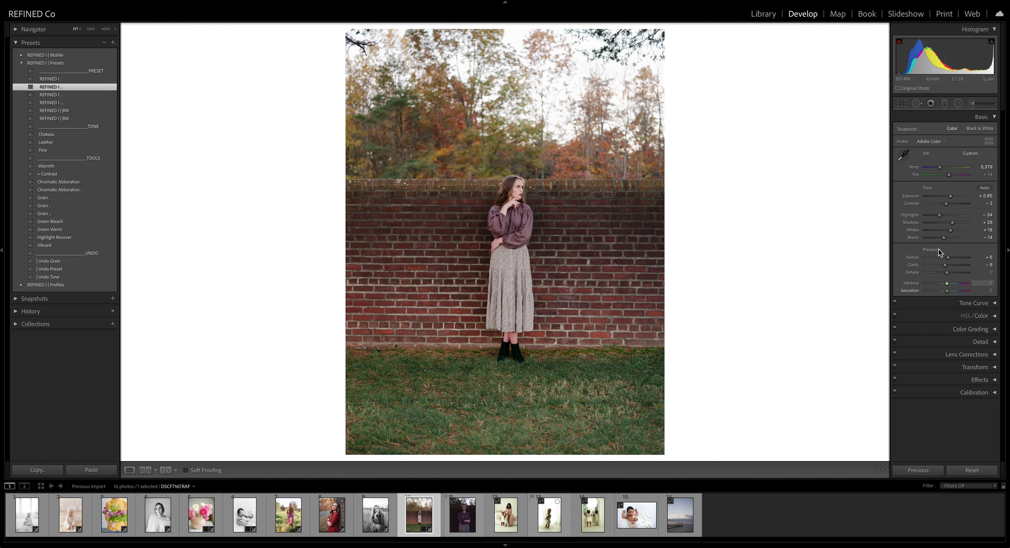
key(ctrl+z)
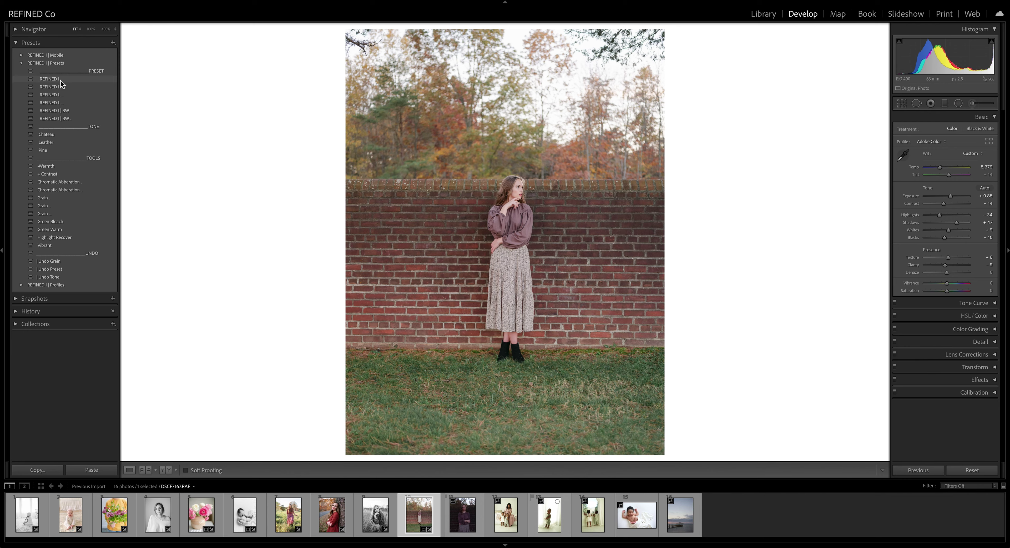
click(55, 87)
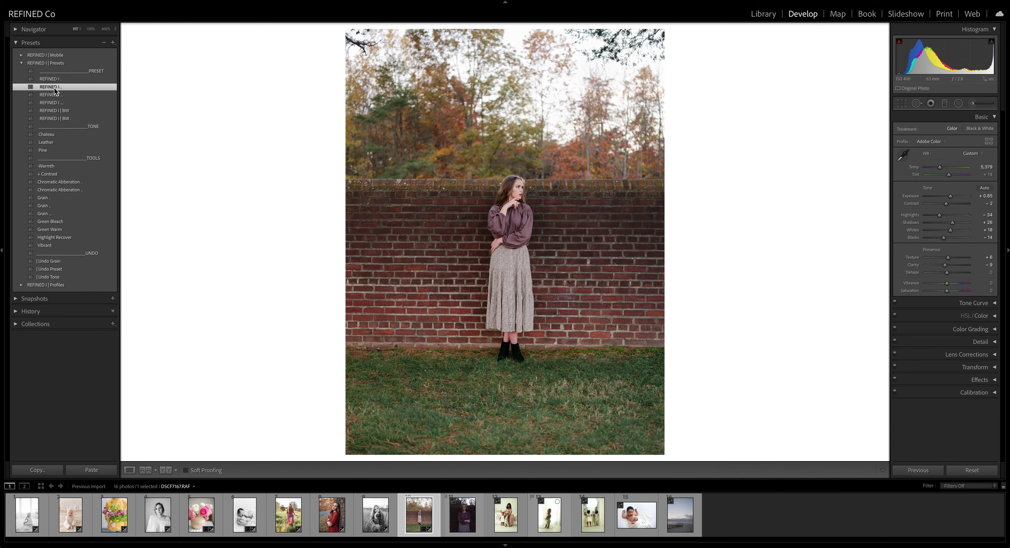
click(59, 95)
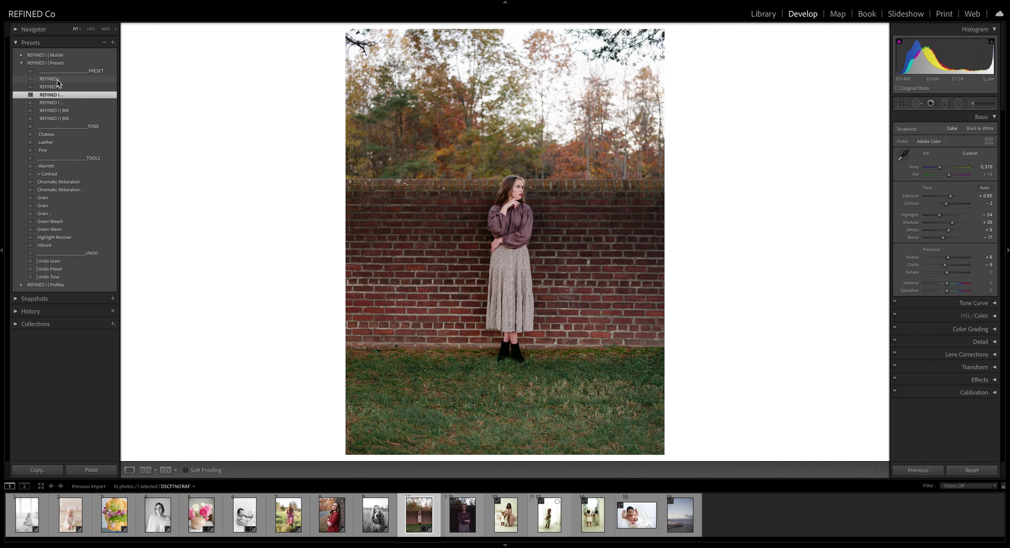
click(58, 80)
click(58, 103)
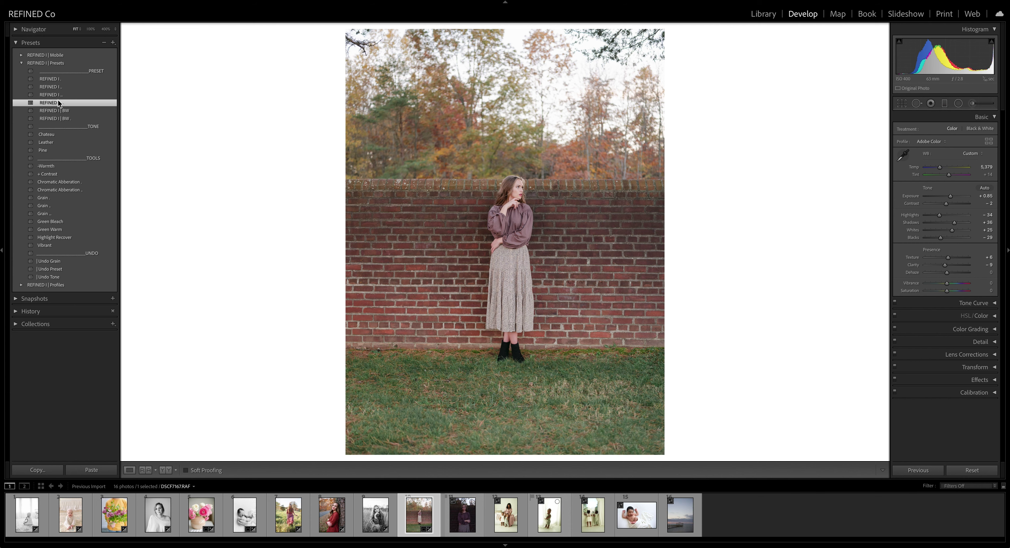
click(59, 95)
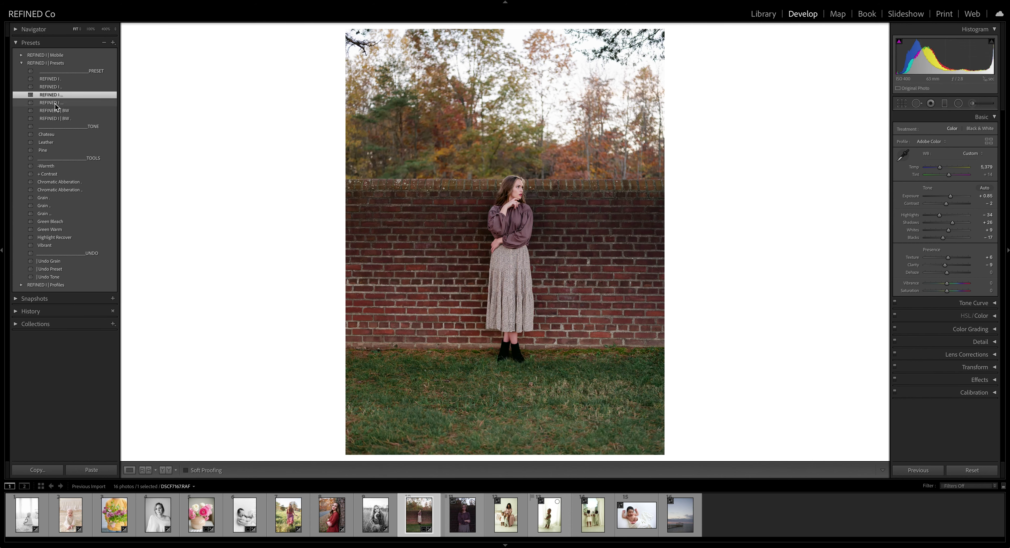
click(56, 104)
click(51, 86)
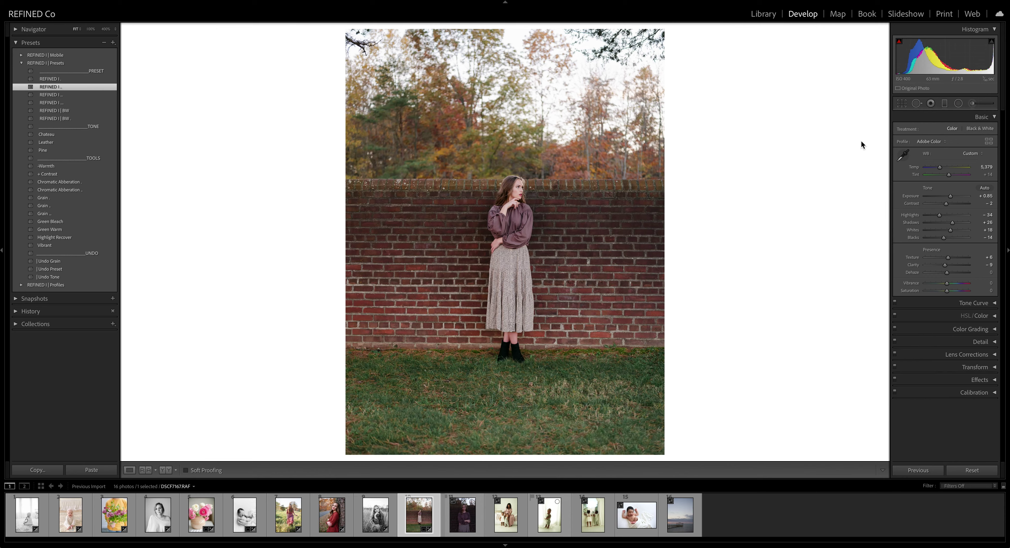
Fine-tune the brick-wall photo with exposure +1.20, temperature 5,182, tint +8 and shadows +3.
drag(950, 196, 953, 200)
drag(941, 167, 942, 170)
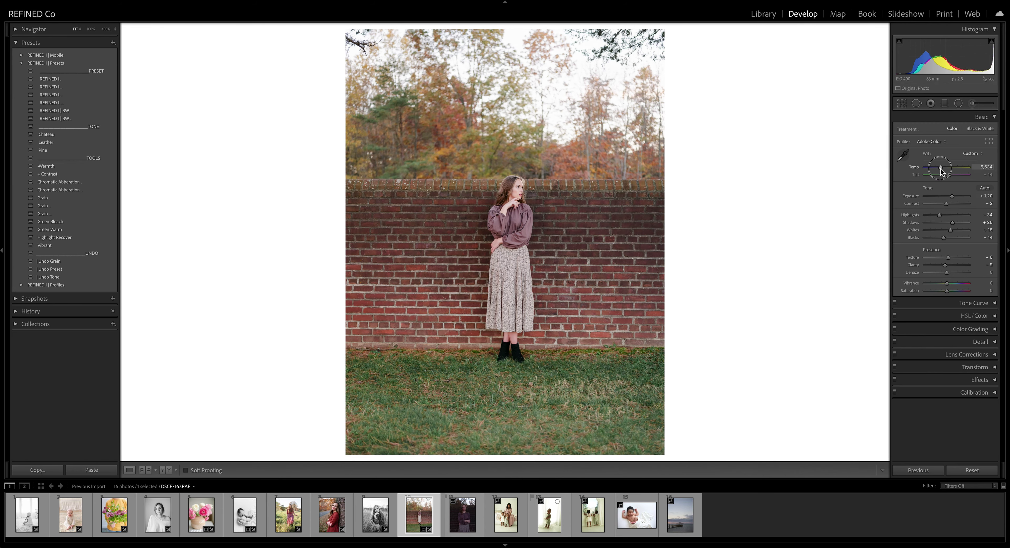
drag(949, 174, 948, 179)
drag(951, 224, 948, 226)
drag(941, 167, 942, 171)
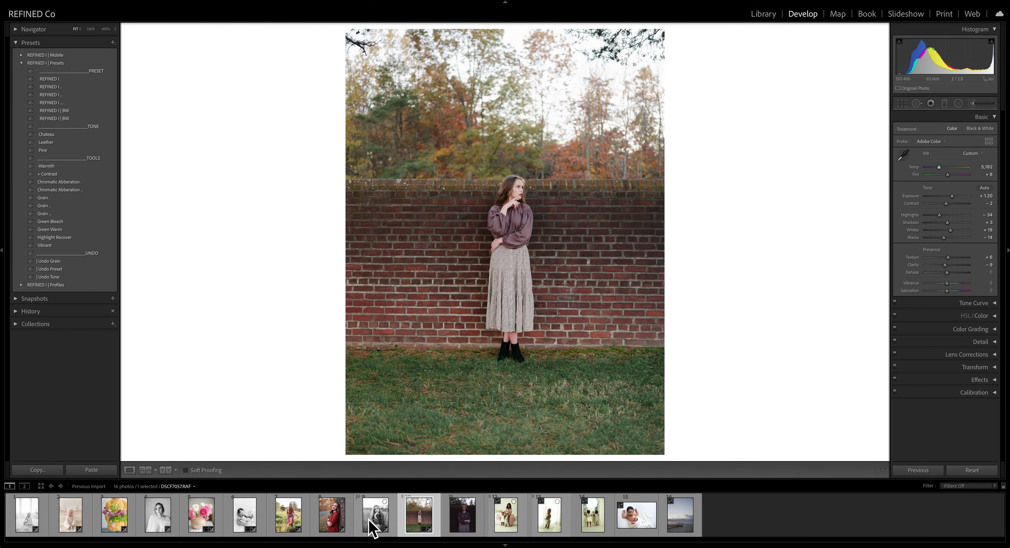
Open the photo of the mother with two toddlers, look over the whole set in the Library grid and return to Develop.
click(509, 525)
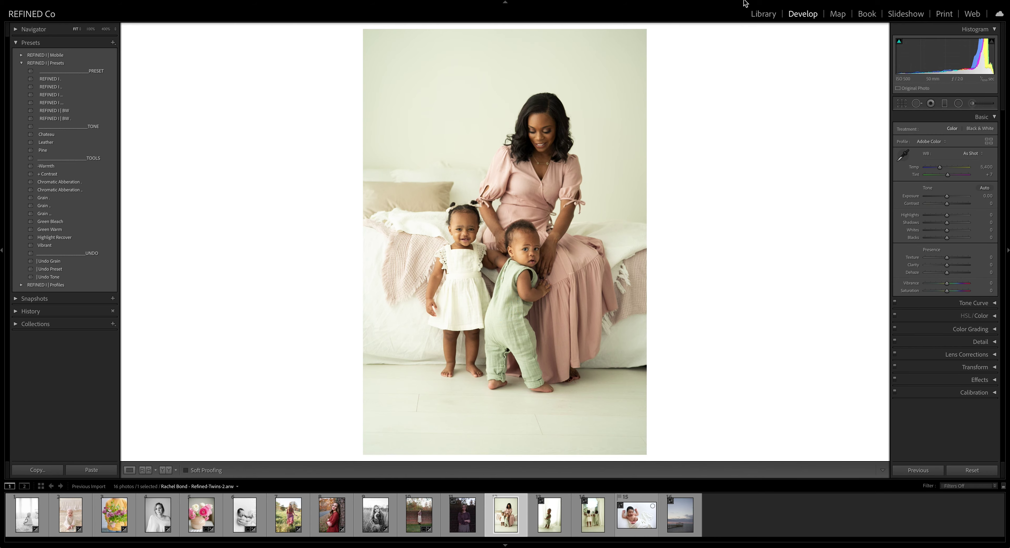
click(763, 16)
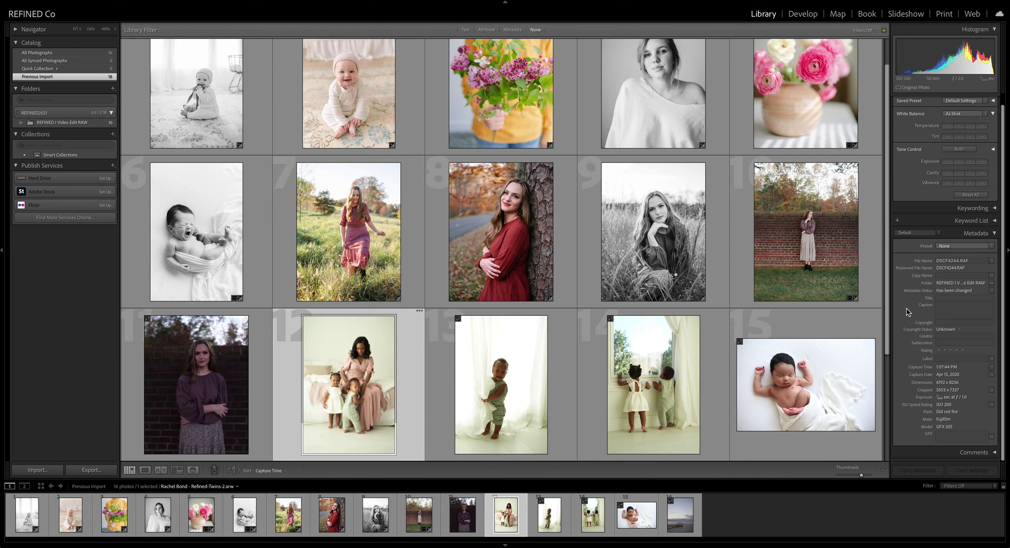
click(811, 19)
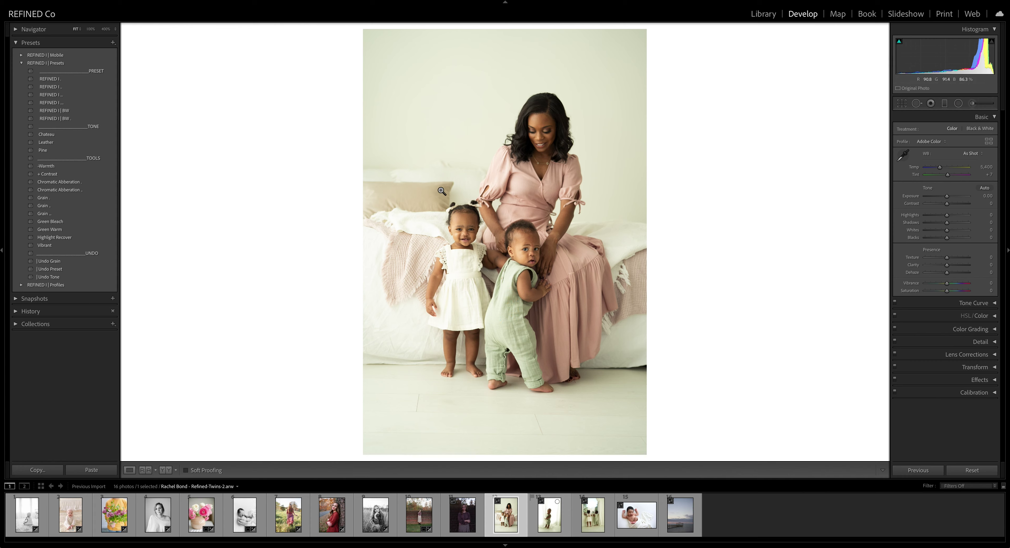
Set the family photo's white balance to Auto and show it before and after side by side.
click(976, 154)
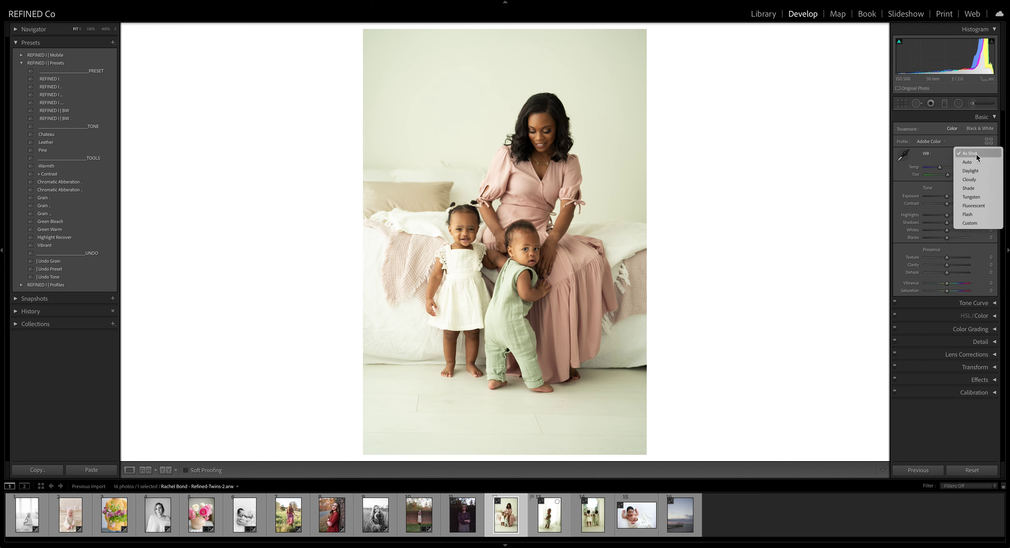
click(859, 171)
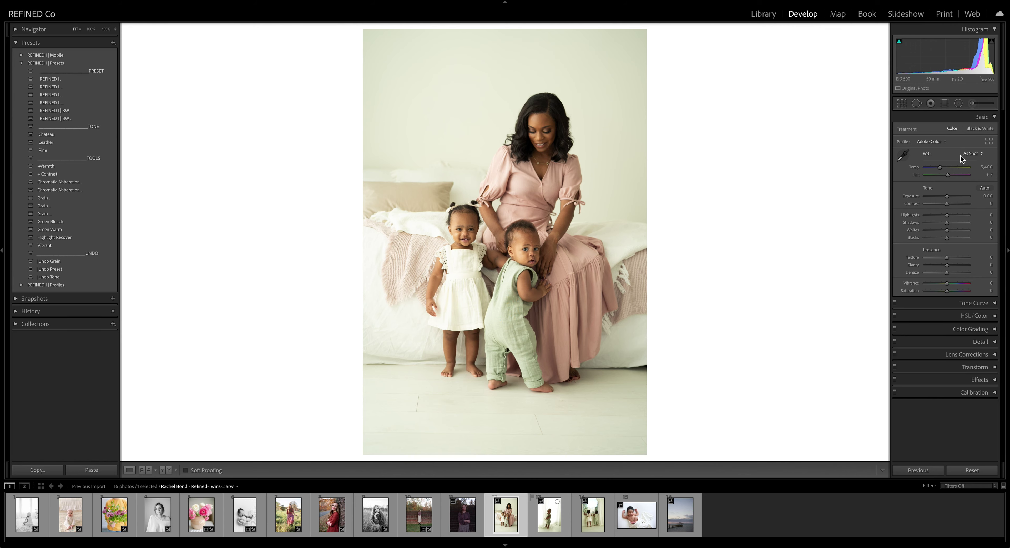
click(976, 154)
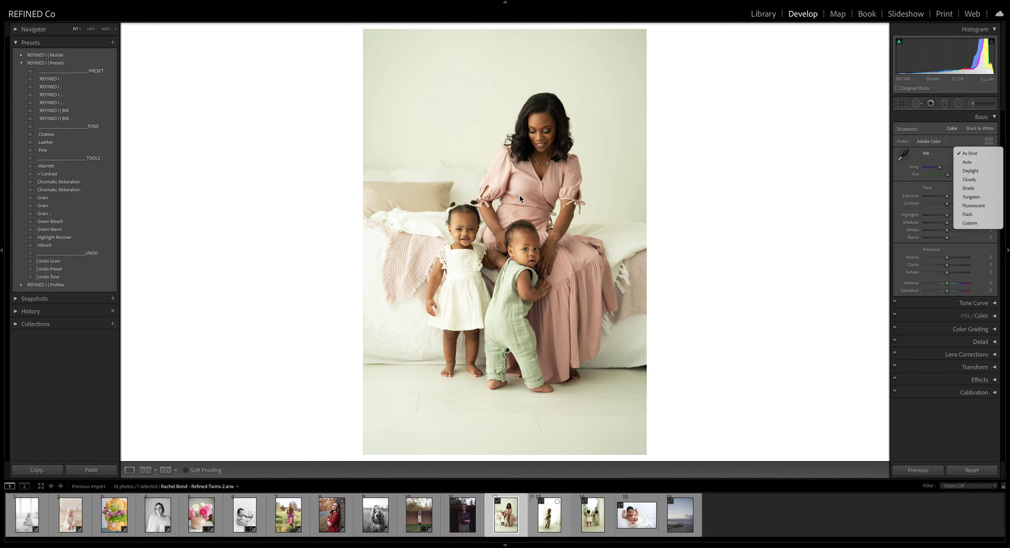
click(968, 162)
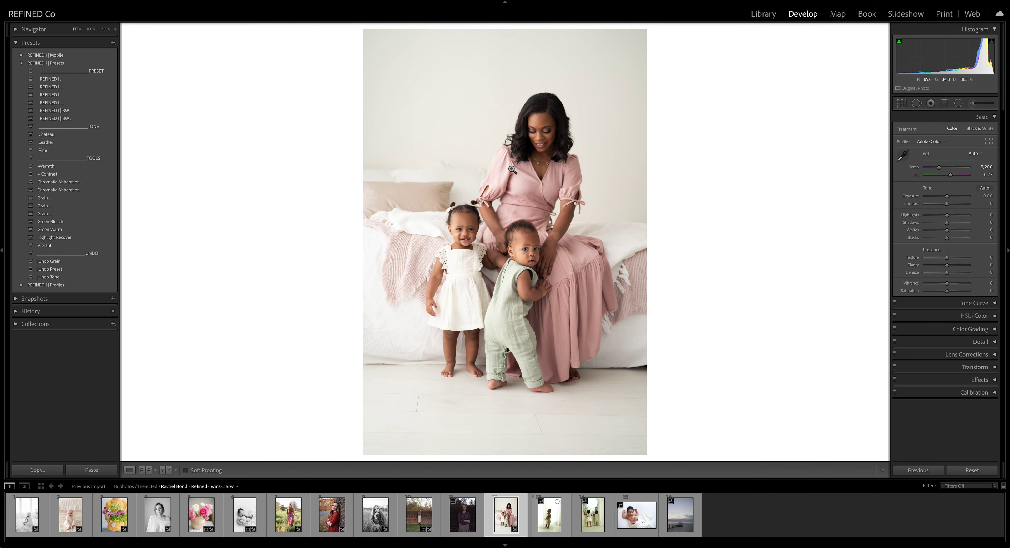
click(166, 471)
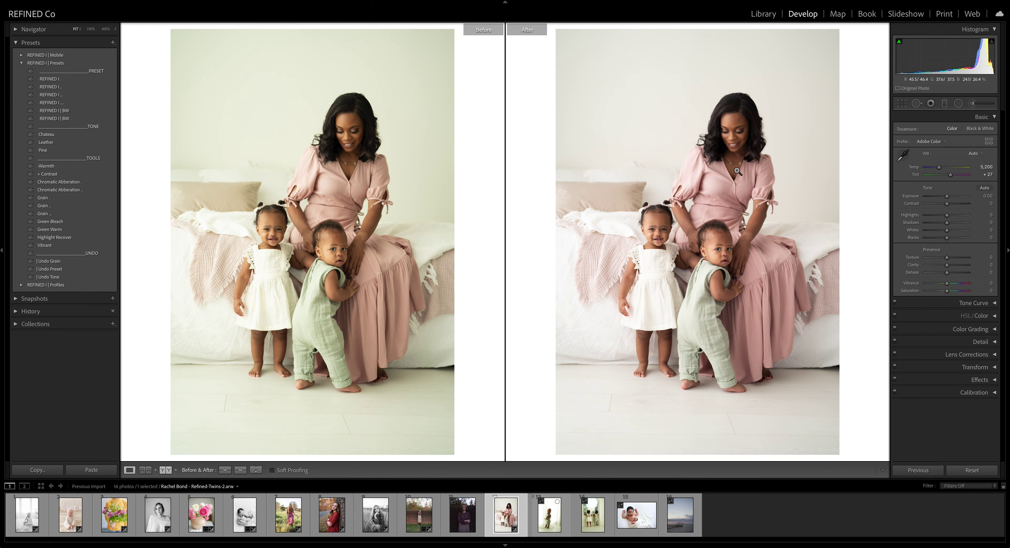
Set the family photo's tint to +21, apply the first REFINED I preset and lower the exposure to −0.45.
drag(952, 175, 951, 177)
click(58, 79)
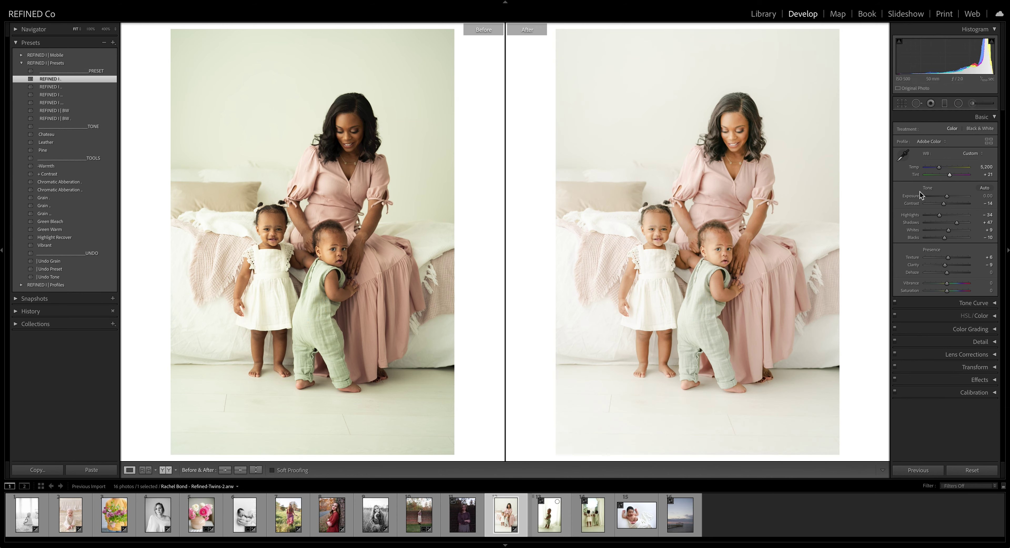
drag(949, 199, 946, 200)
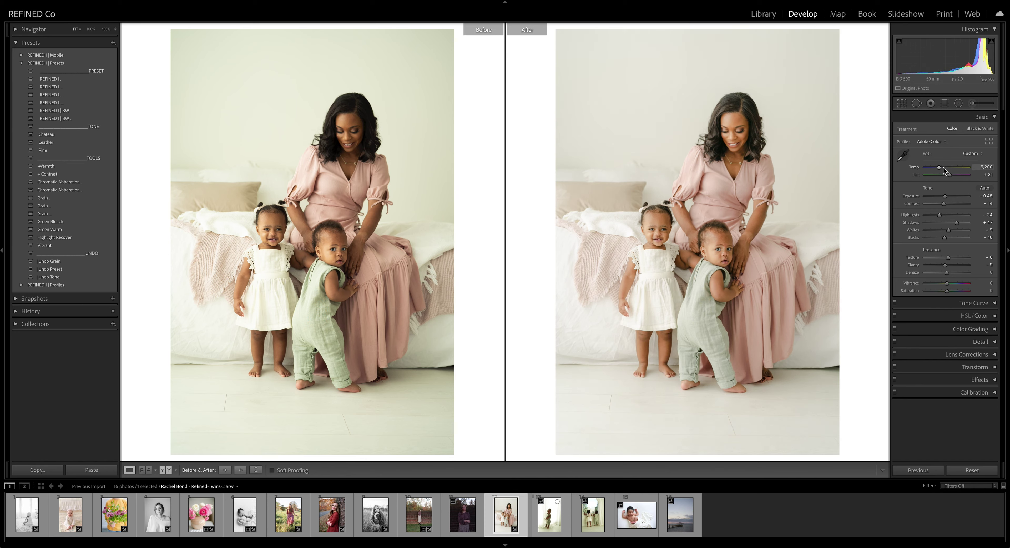
Cool the family photo to temperature 4,795 with tint +20 and contrast −13, and show only the edited version.
drag(942, 170, 946, 205)
drag(940, 172, 939, 172)
click(129, 469)
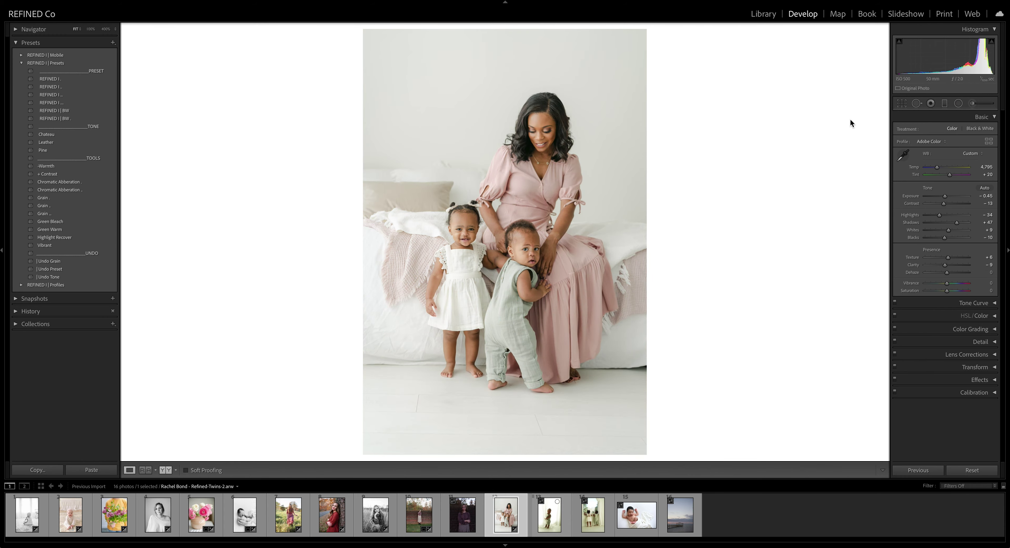
Crop the family photo tighter around the mother and toddlers with a wider portrait aspect ratio.
click(902, 103)
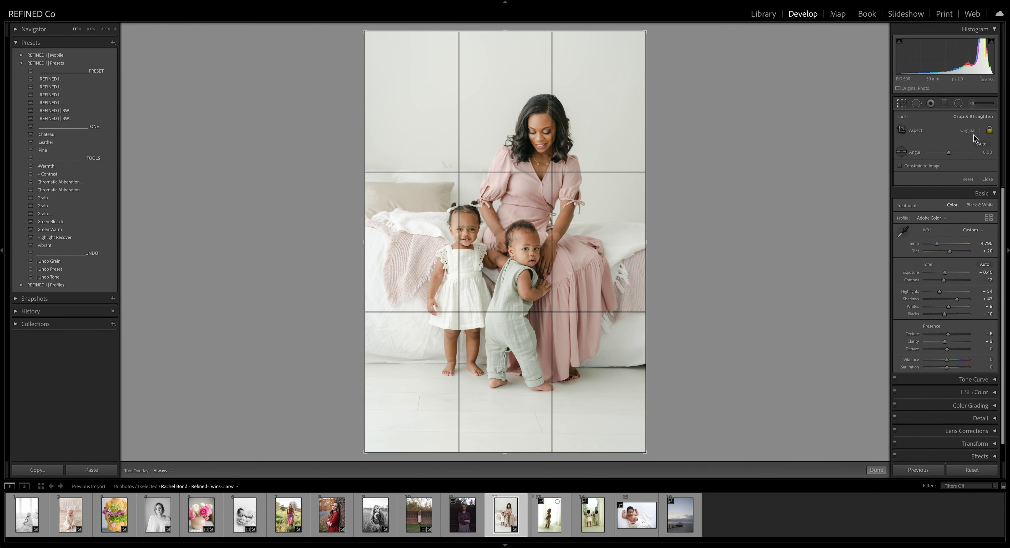
click(972, 131)
click(717, 241)
drag(716, 244, 721, 237)
key(Return)
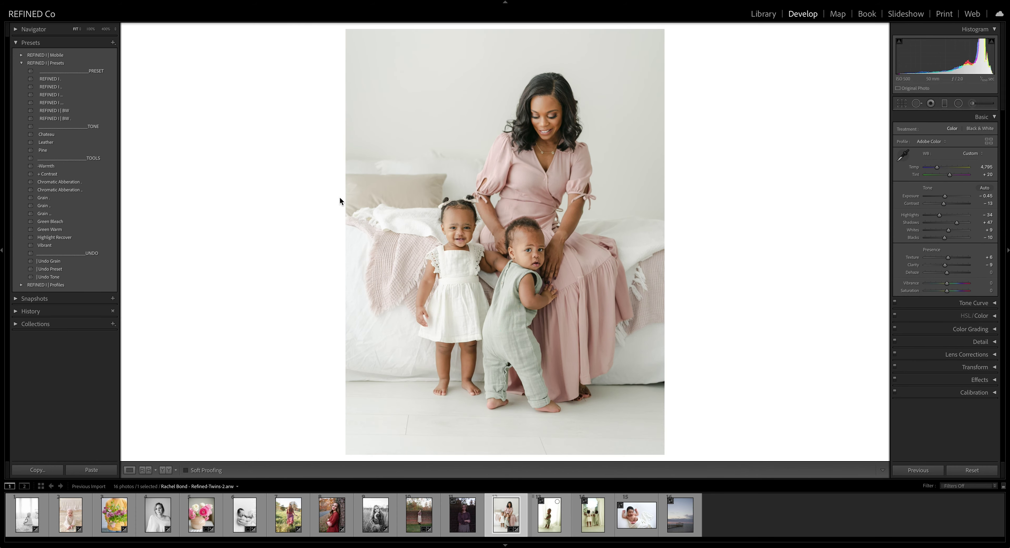
Apply the second REFINED I preset to the family photo with temperature 4,849, tint +26, exposure −0.15 and contrast −34.
click(66, 88)
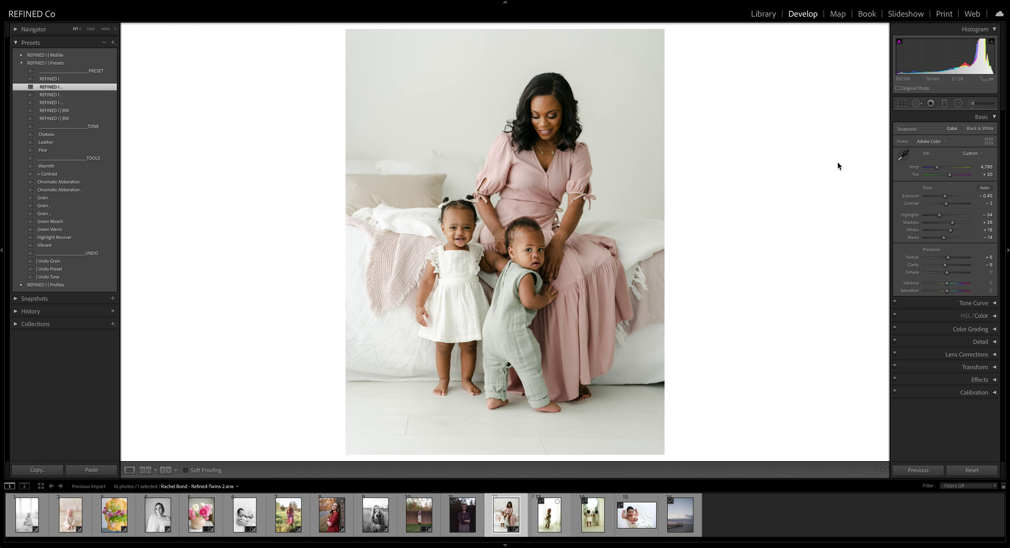
drag(945, 205, 952, 177)
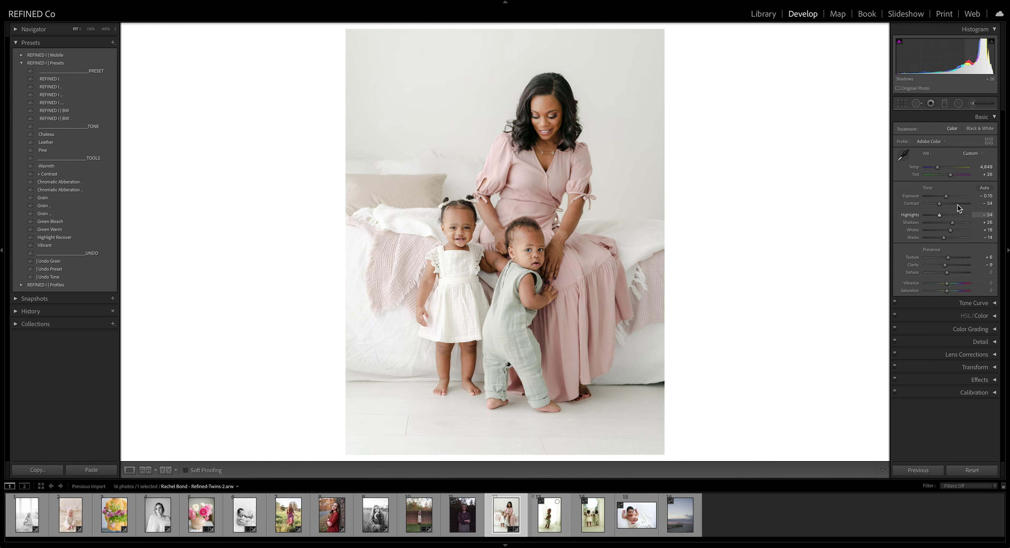
Try different shadow levels on the family photo, settling on shadows +26 and blacks −18.
drag(953, 223, 951, 228)
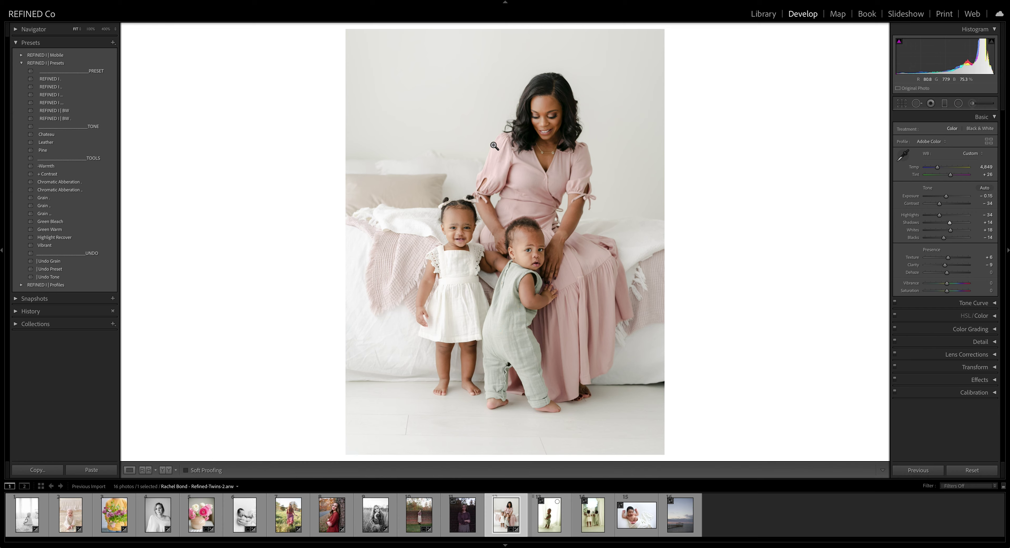
click(951, 223)
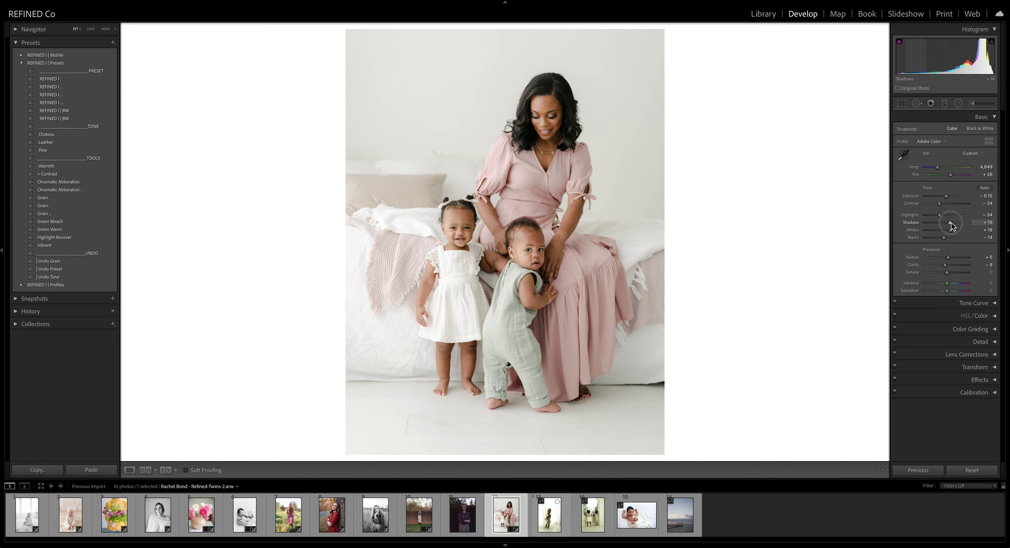
drag(951, 224, 945, 238)
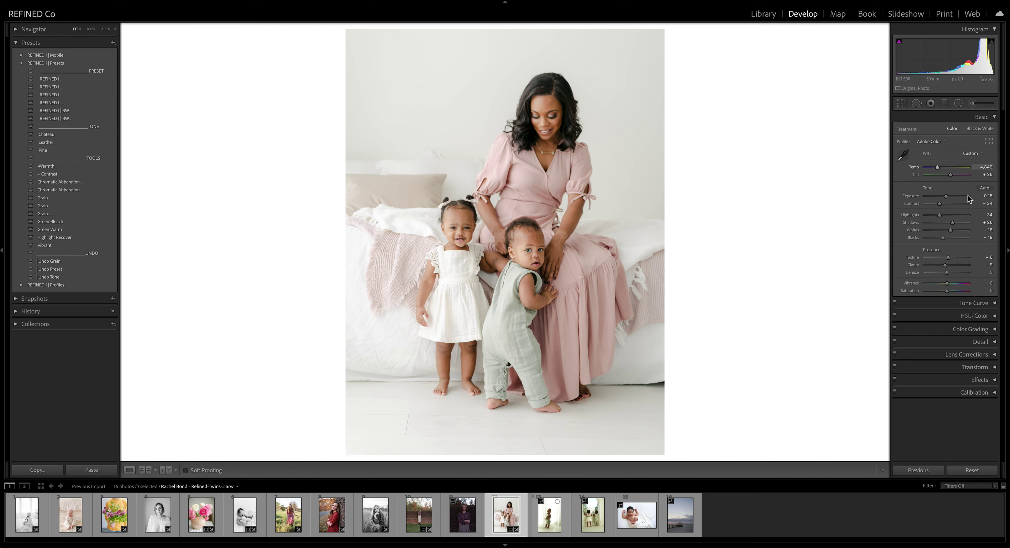
Brighten the family photo slightly by raising its exposure.
drag(946, 197, 946, 198)
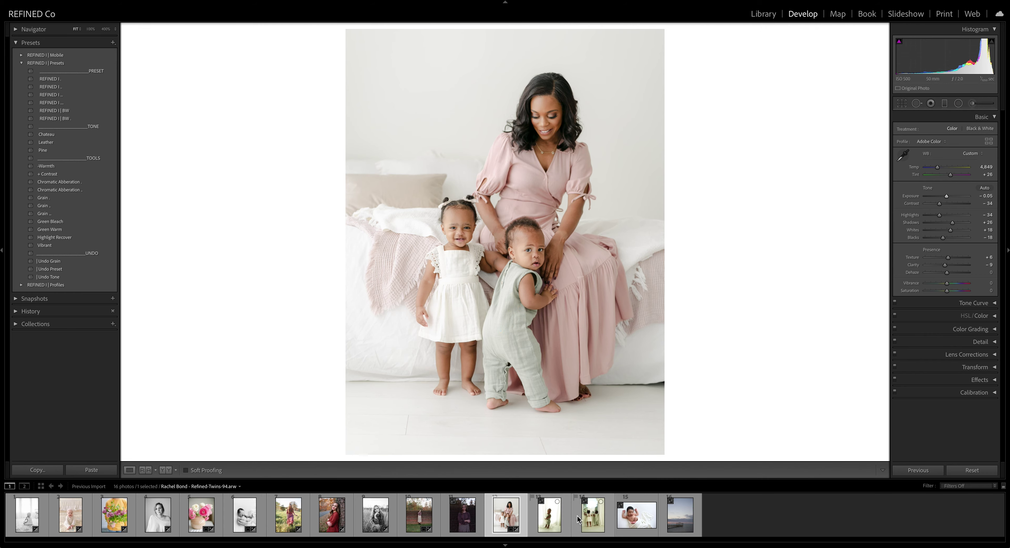
Correct the photo of the toddler holding the curtain with Auto white balance, exposure −1.15 and tint +34.
click(552, 523)
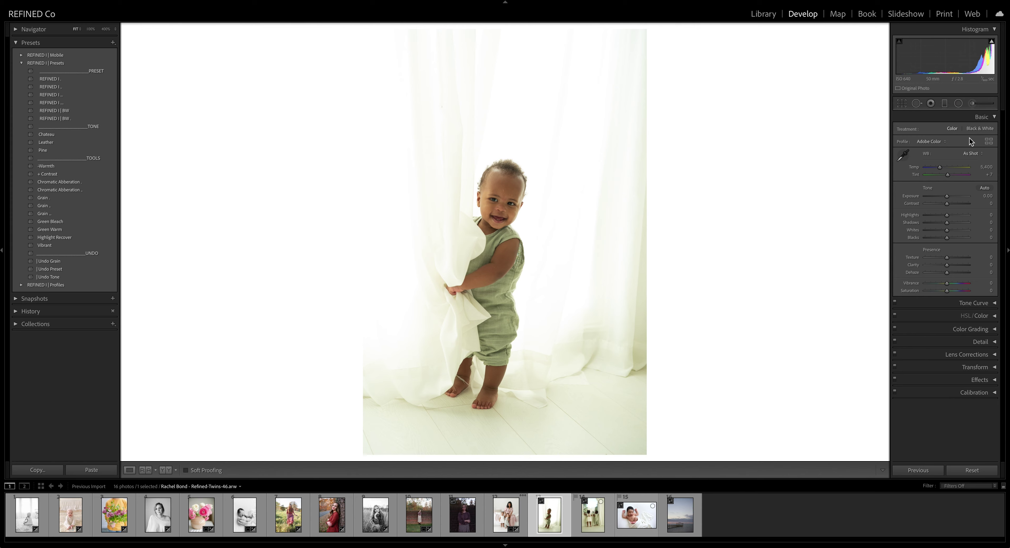
click(971, 153)
click(971, 162)
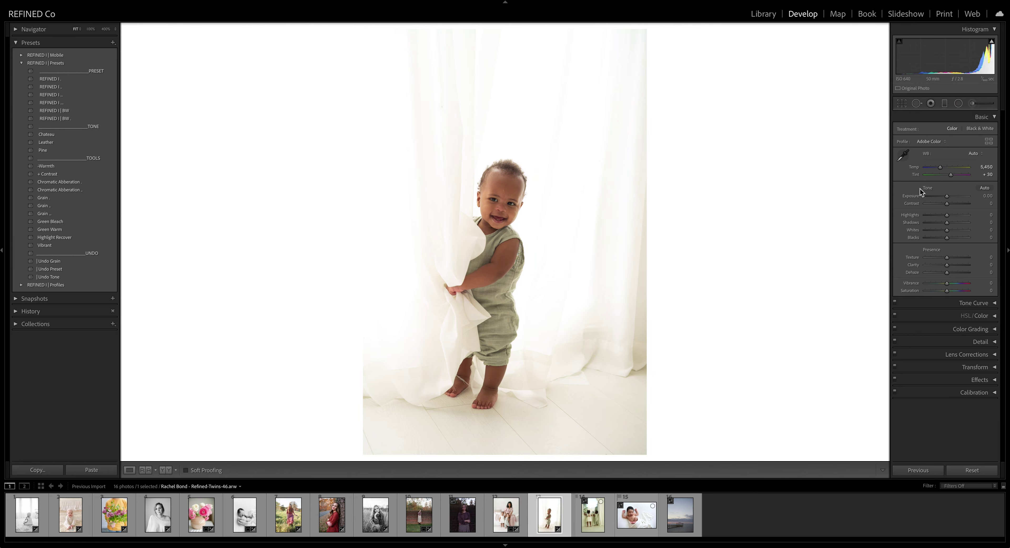
drag(947, 197, 945, 203)
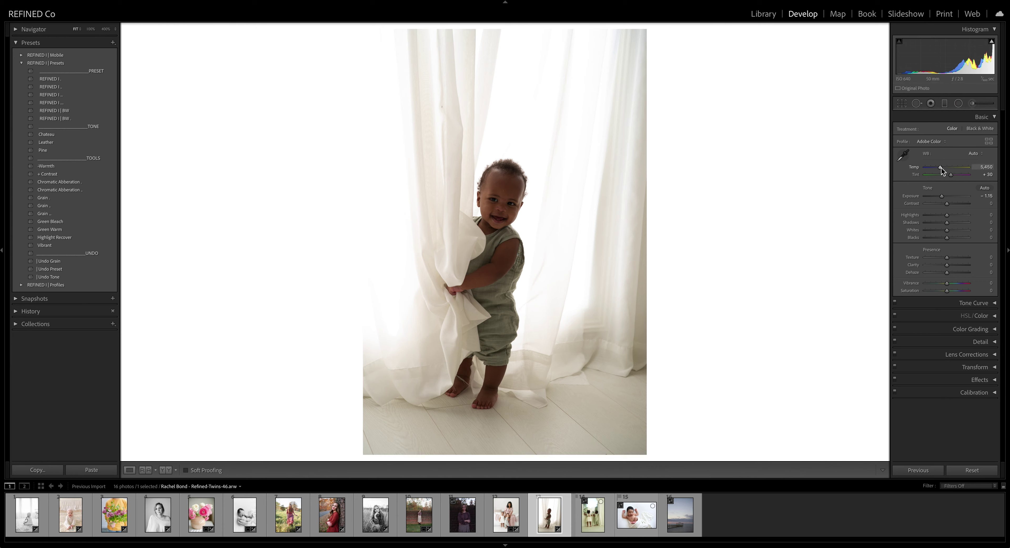
click(951, 175)
Apply the first REFINED I preset to the toddler curtain photo and cool it to temperature 4,847 with tint +33.
click(61, 79)
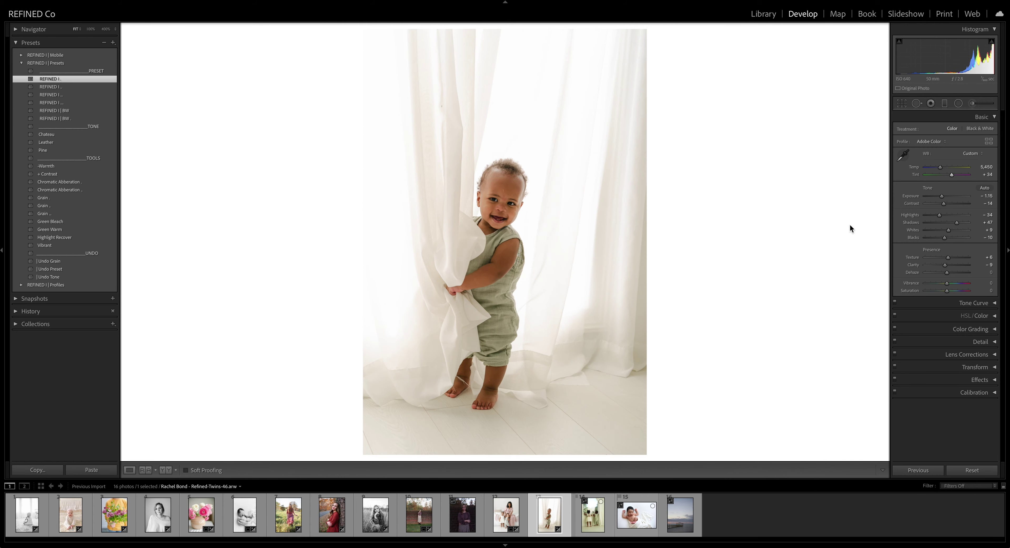
drag(940, 168, 951, 176)
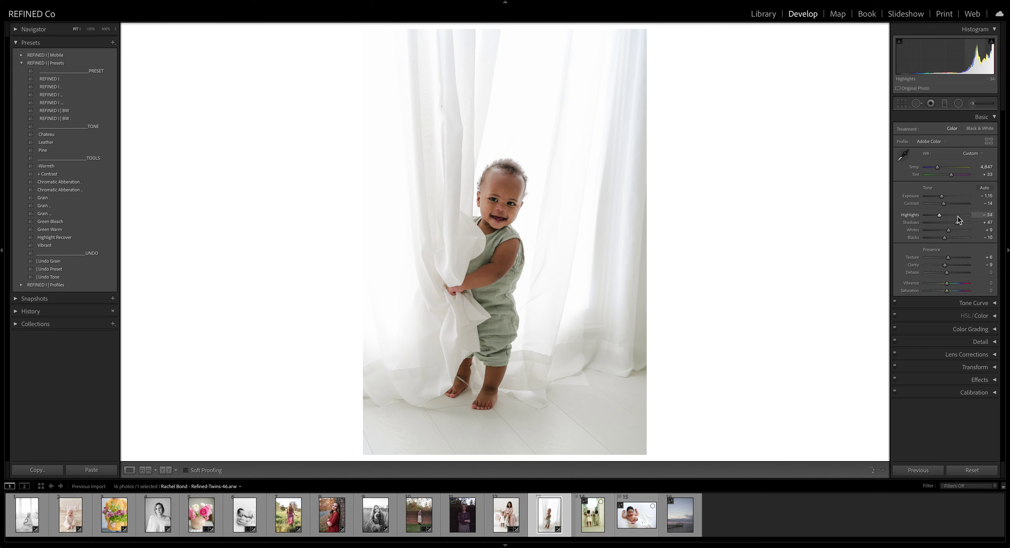